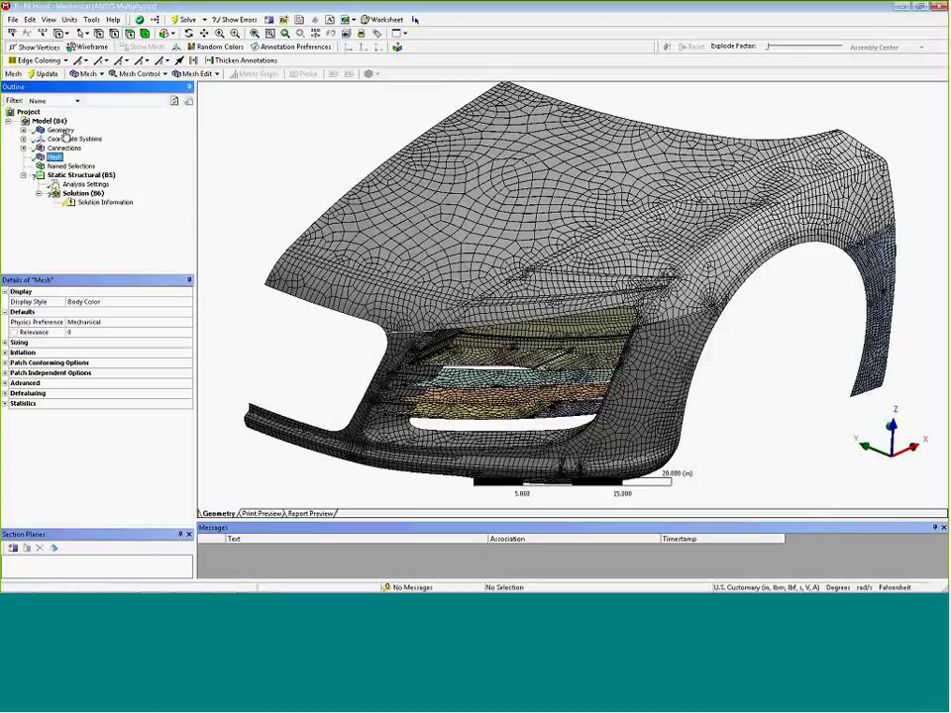
Step: Compare the faces of the car front geometry with its mesh, examining the dense elements around the headlight area
drag(650, 248, 531, 309)
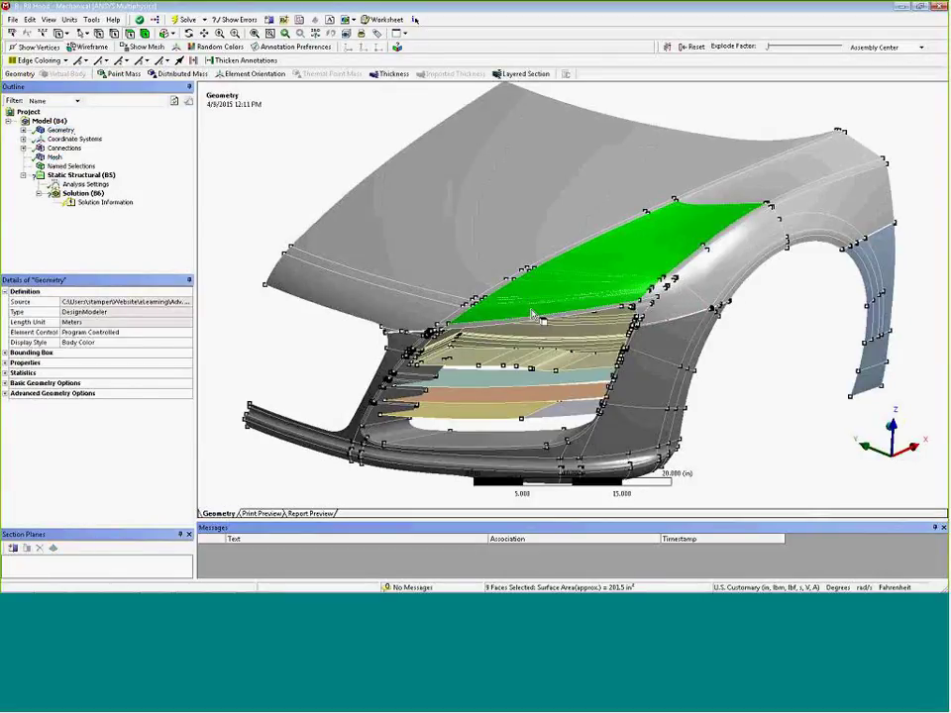
click(336, 357)
mouse_move(705, 345)
middle_down()
mouse_move(730, 310)
mouse_move(711, 346)
mouse_move(720, 339)
middle_up()
click(55, 157)
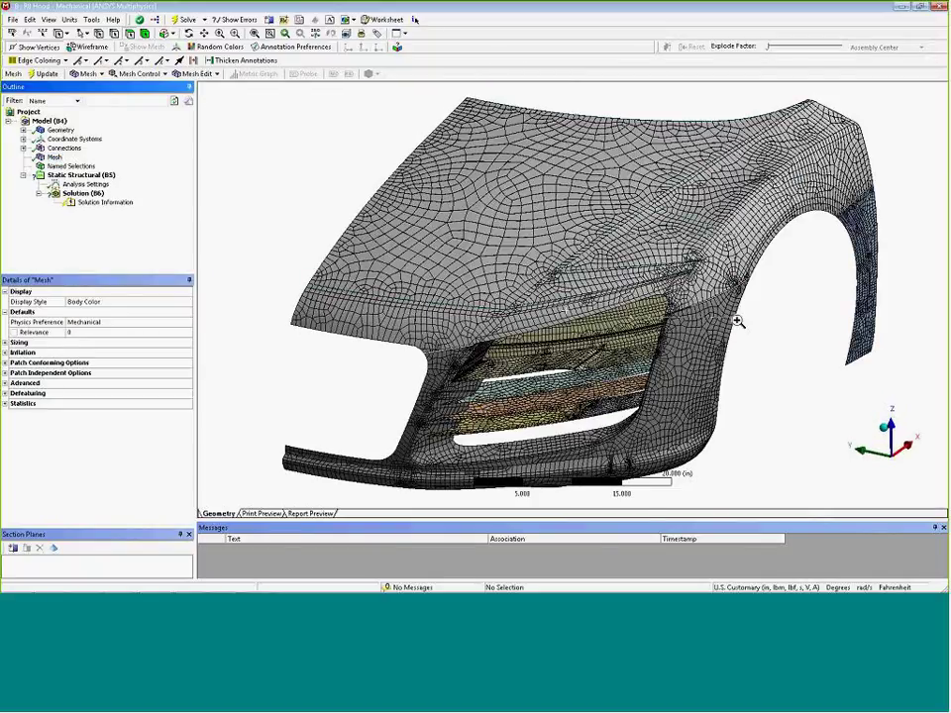
right_drag(737, 321, 626, 238)
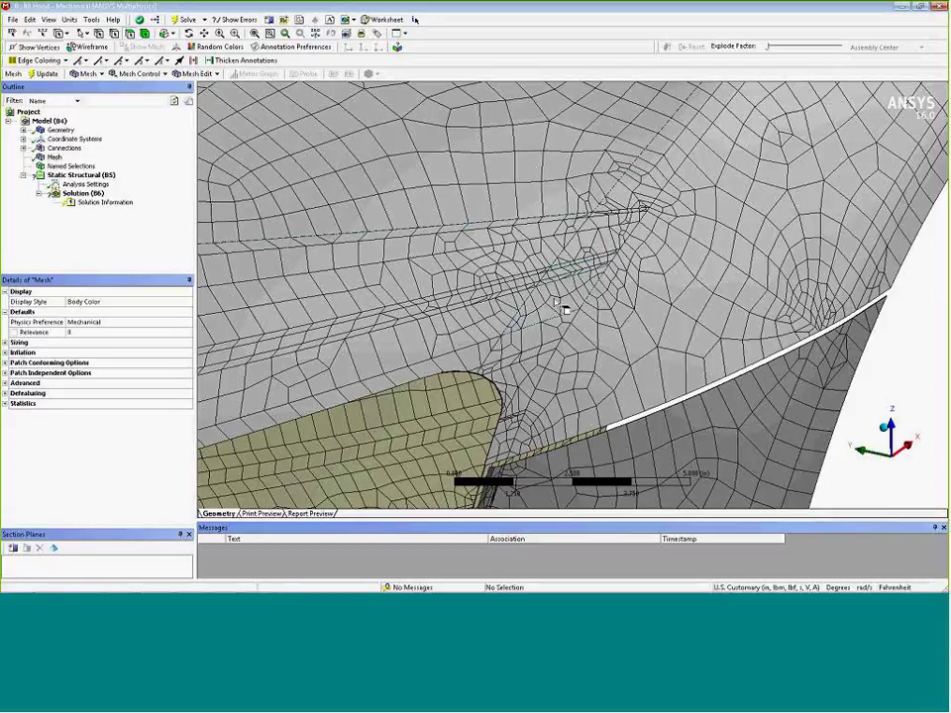
scroll(585, 258, down, 5)
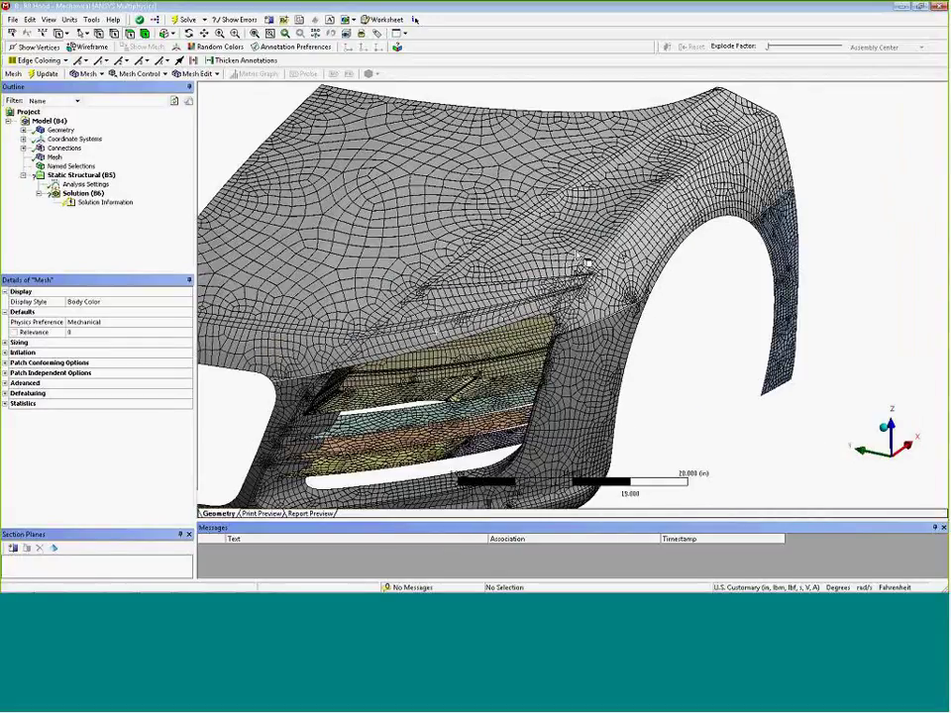
scroll(585, 255, down, 1)
key(F7)
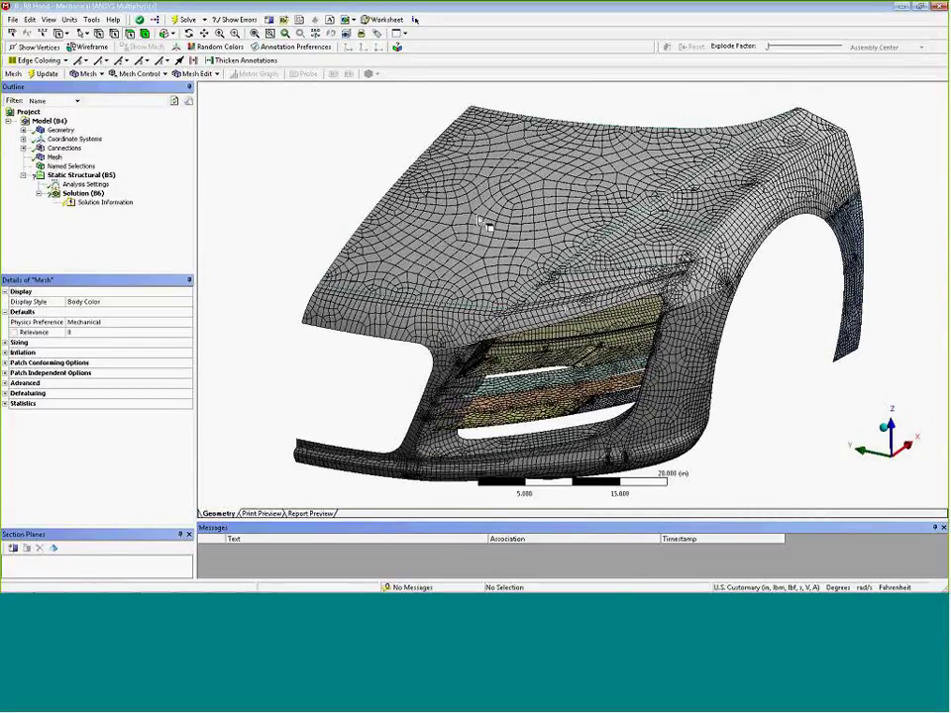
Step: Suppress every body except the one containing the hood and front fender
click(479, 218)
right_click(477, 216)
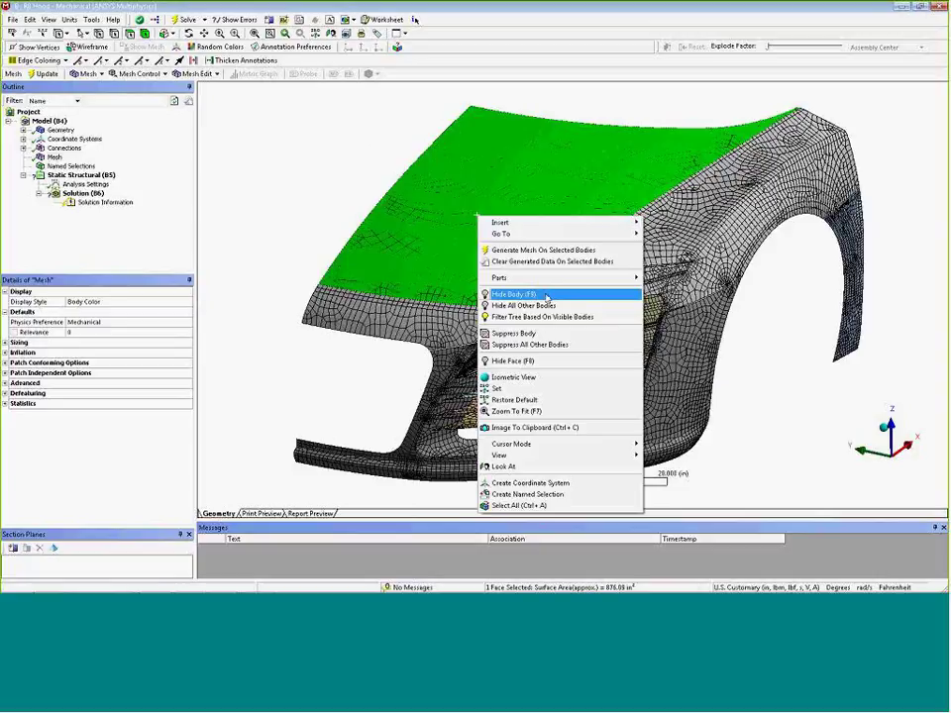
click(553, 334)
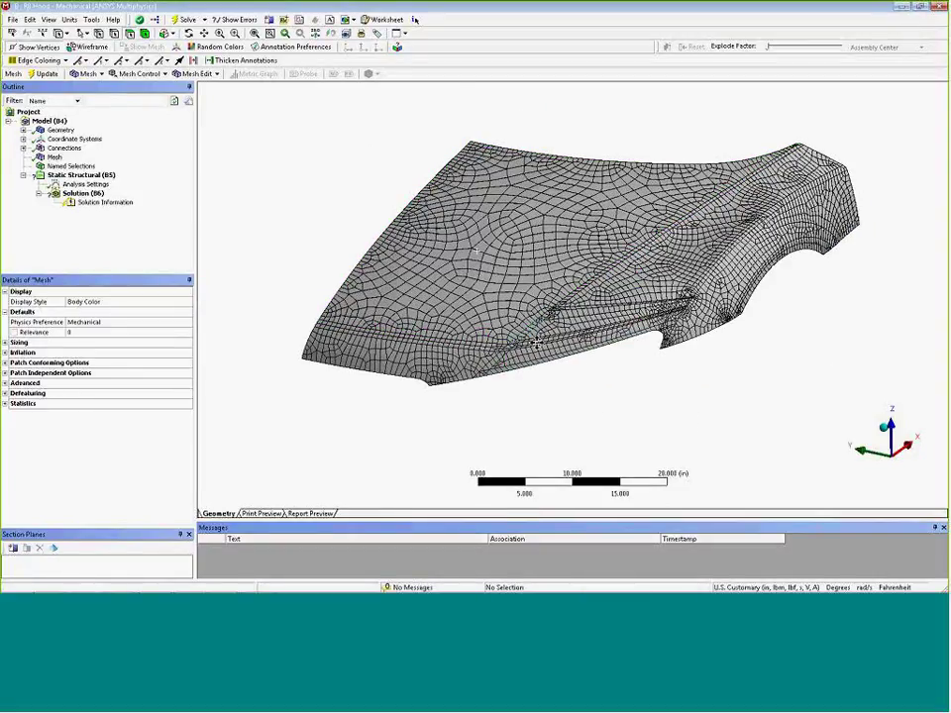
Step: Insert a Virtual Topology under the model and generate its virtual cells automatically with Low behavior
click(43, 121)
click(159, 73)
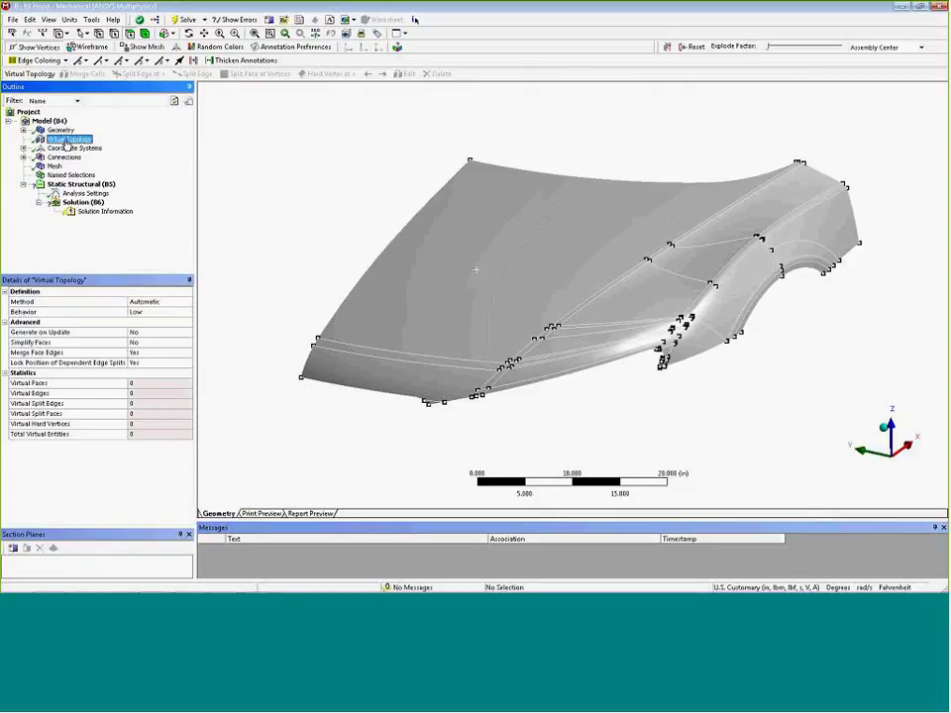
right_click(64, 140)
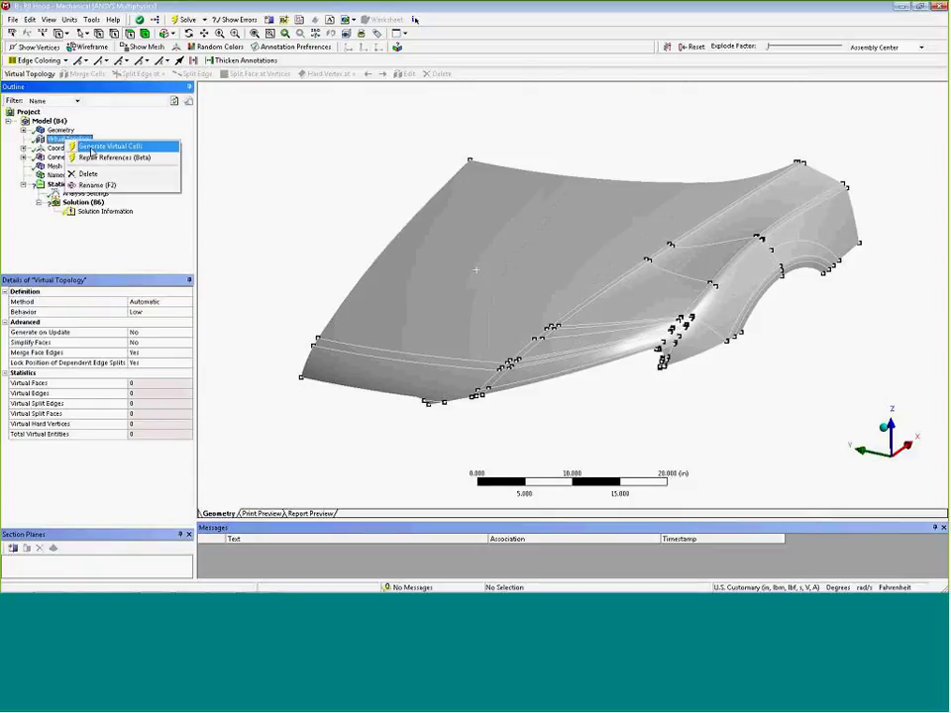
click(91, 147)
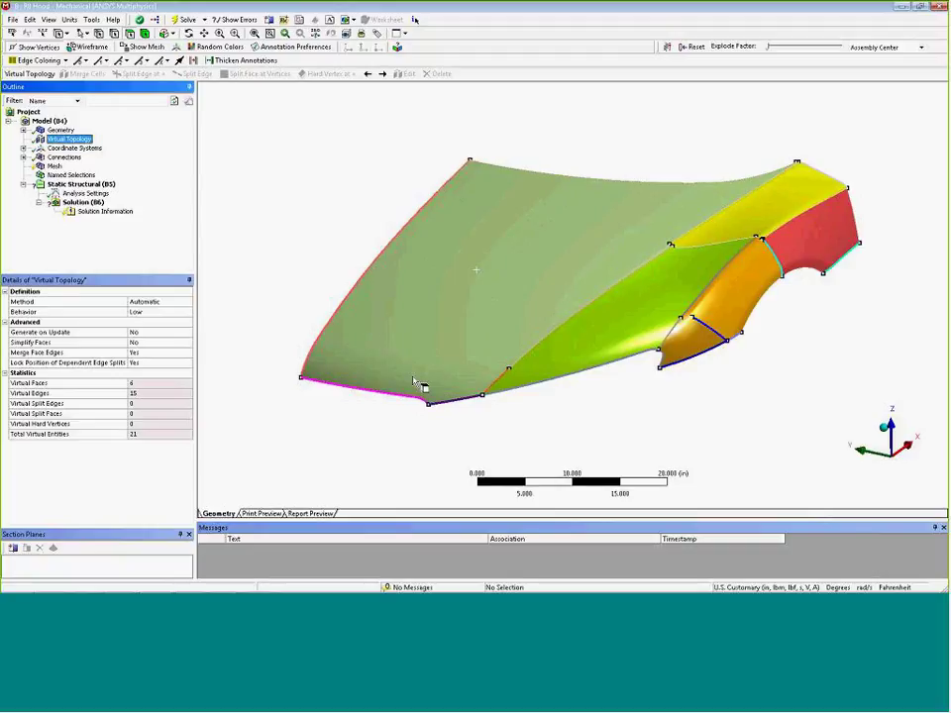
Step: Examine how the generated virtual faces are divided along the hood and fender creases, especially where the narrow strip meets its neighbours
middle_drag(592, 448, 637, 429)
scroll(641, 429, up, 4)
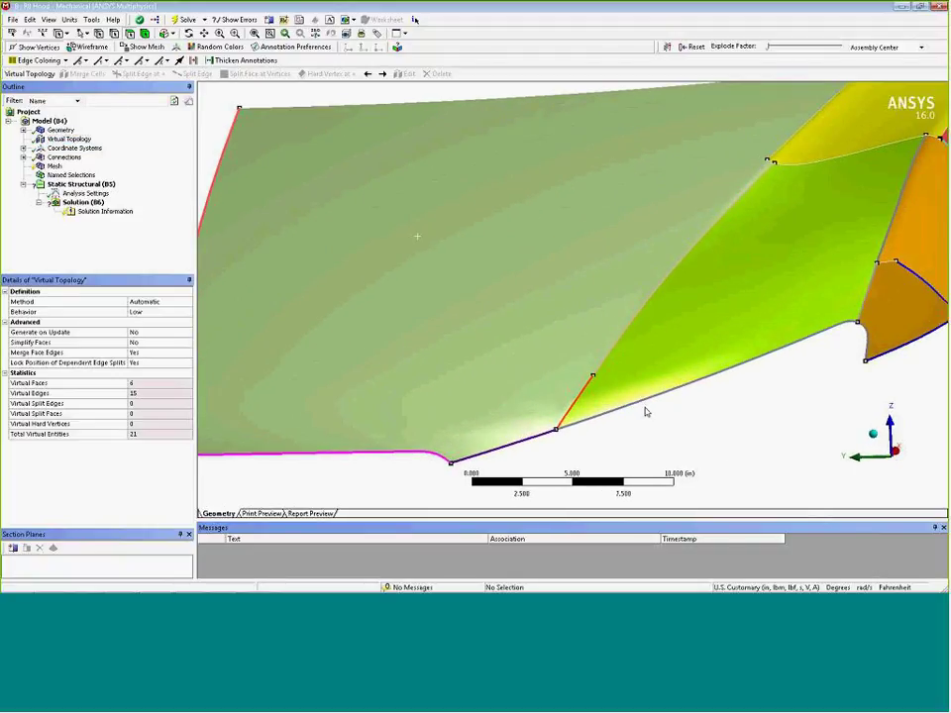
ctrl+middle_drag(673, 347, 604, 371)
scroll(605, 372, up, 1)
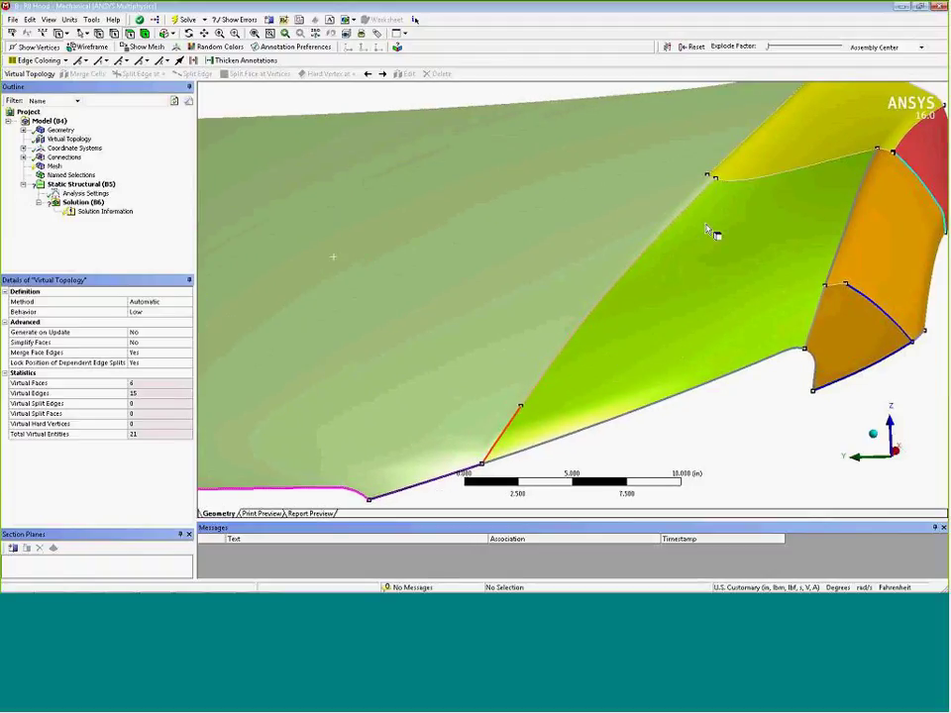
middle_drag(705, 227, 660, 146)
scroll(592, 202, up, 5)
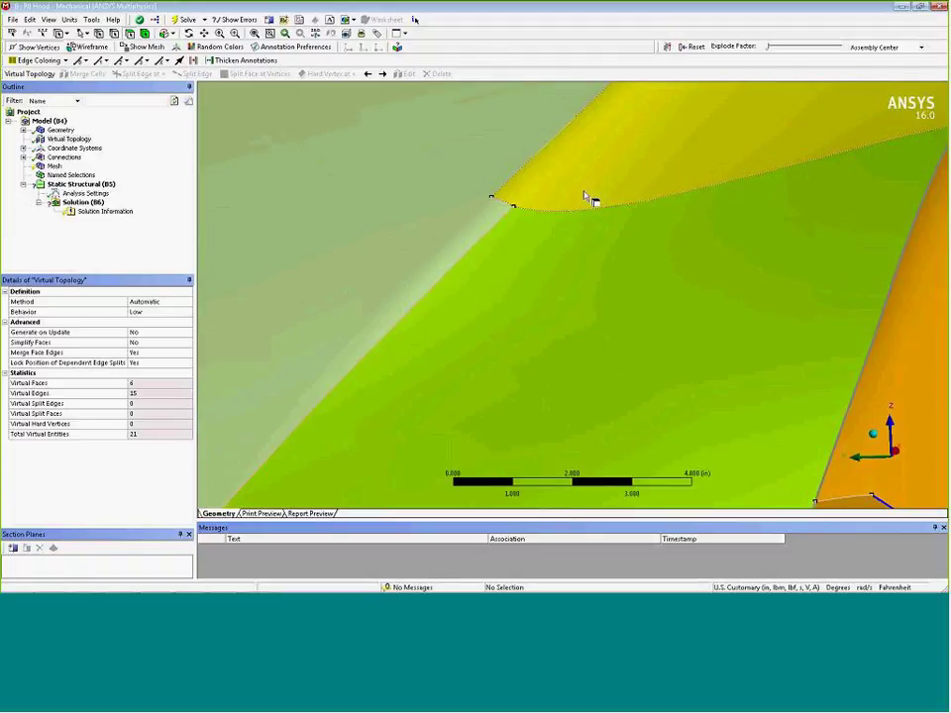
click(498, 206)
click(507, 203)
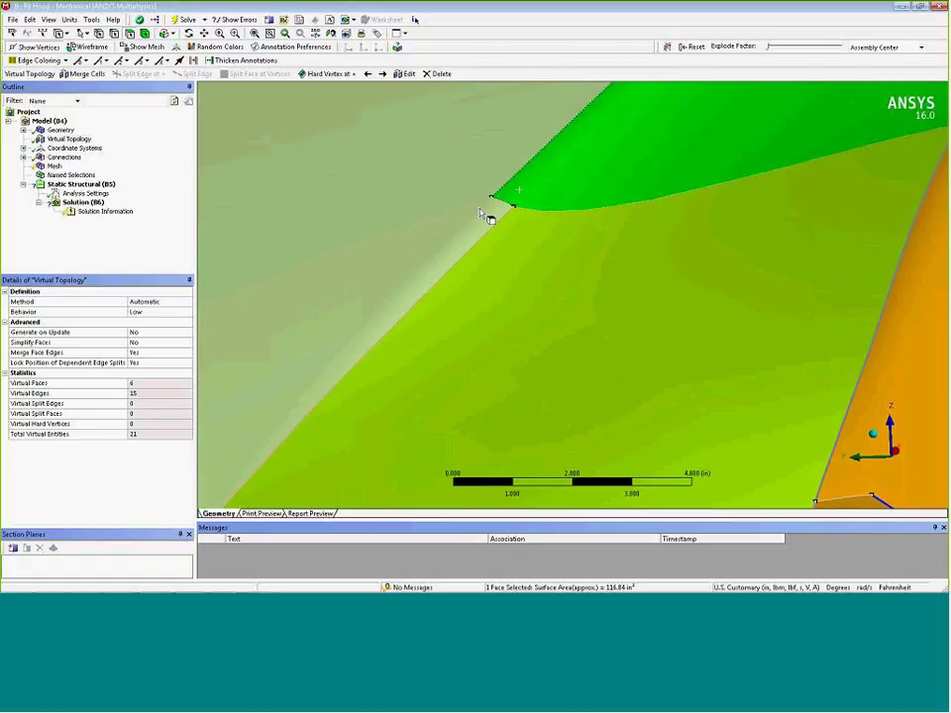
middle_drag(507, 212, 469, 265)
ctrl+middle_drag(883, 354, 731, 226)
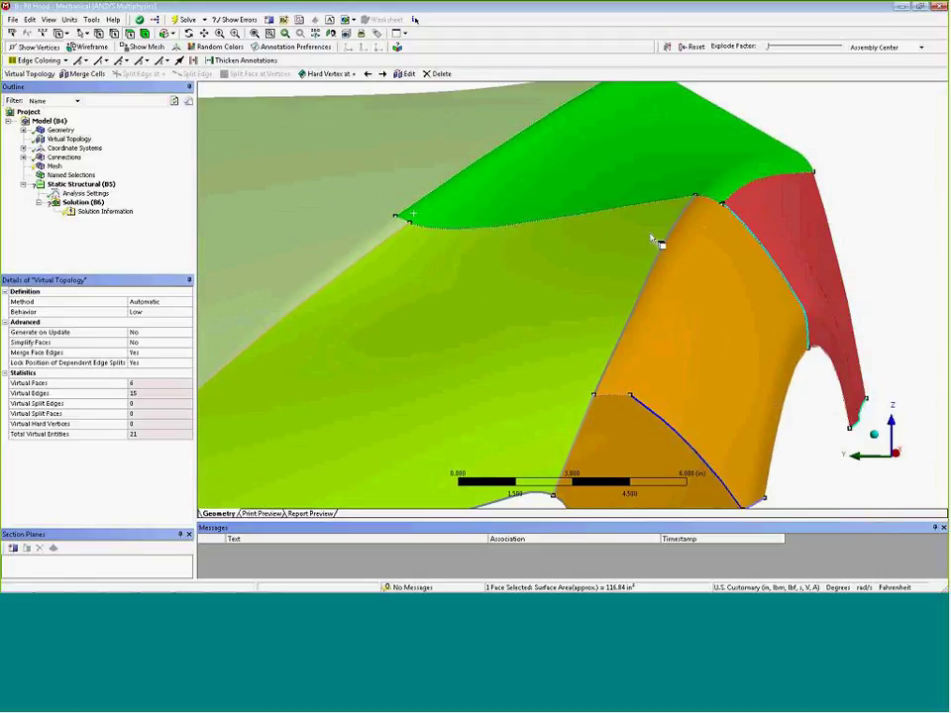
scroll(655, 237, down, 4)
ctrl+middle_drag(504, 303, 671, 270)
scroll(504, 302, down, 3)
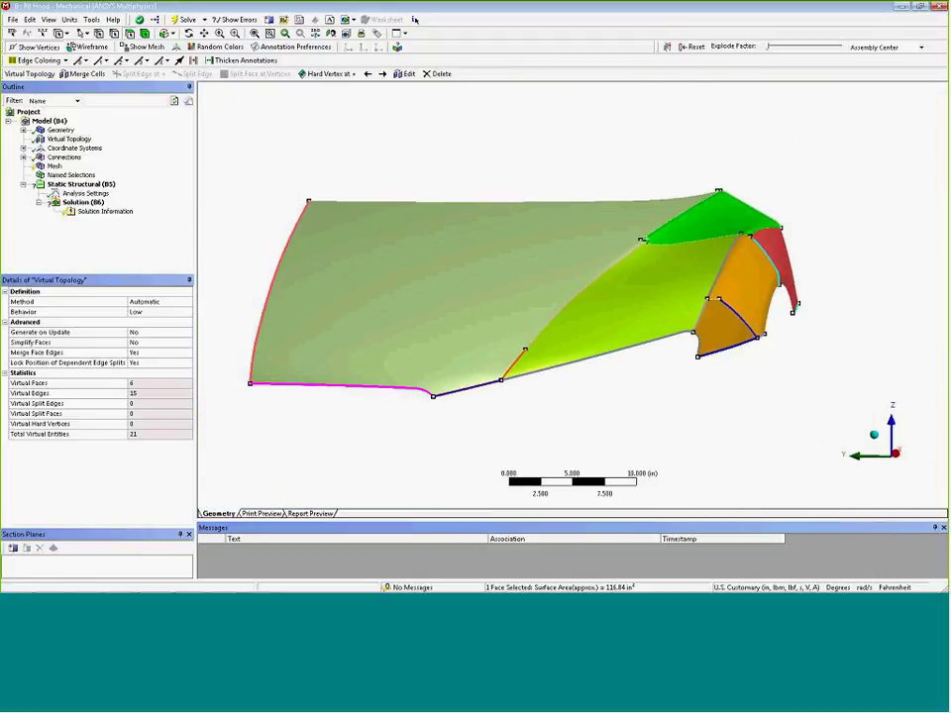
Step: Delete all virtual entities generated under the Virtual Topology
click(63, 140)
right_click(63, 144)
click(129, 227)
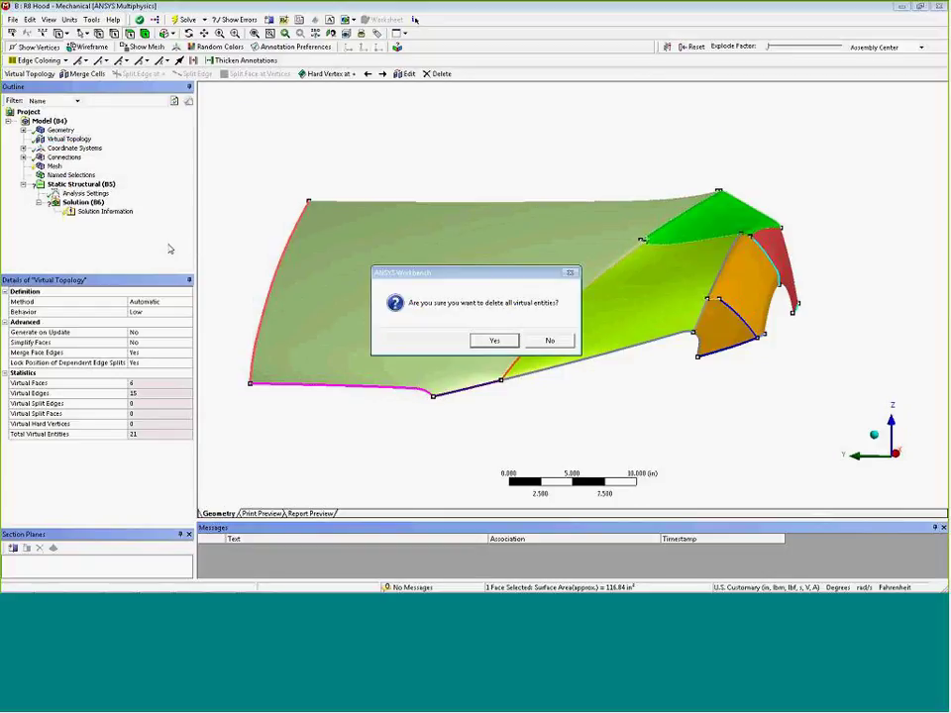
click(493, 339)
Step: Box-select the narrow strip faces along the crease between hood and fender and those along the fender's upper crease
middle_drag(564, 409, 627, 432)
click(607, 428)
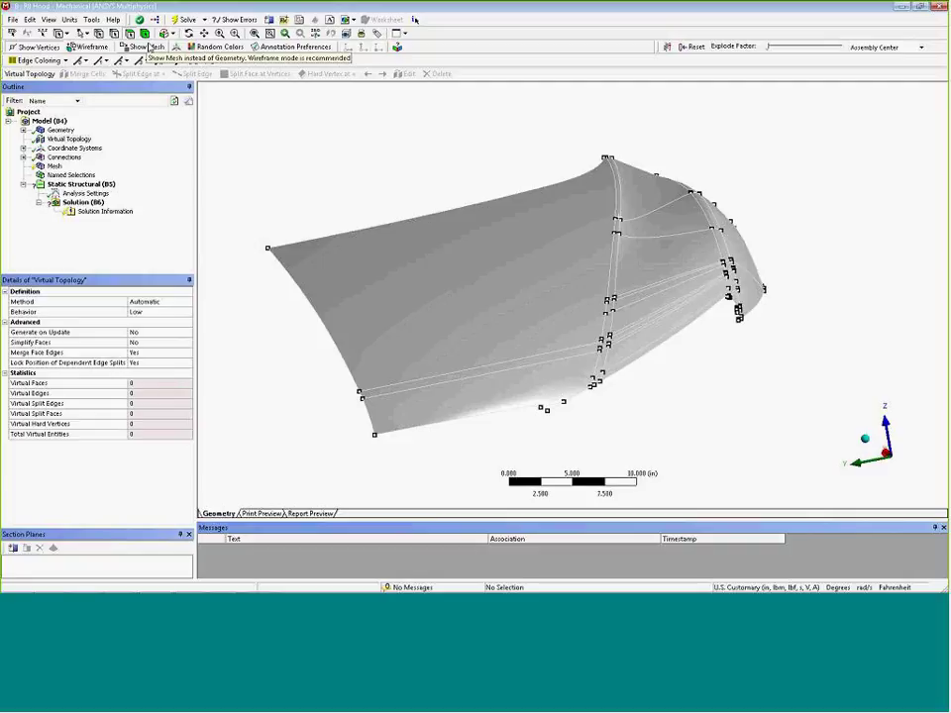
click(83, 32)
click(102, 58)
drag(581, 139, 625, 402)
middle_drag(725, 392, 693, 392)
middle_drag(720, 319, 711, 174)
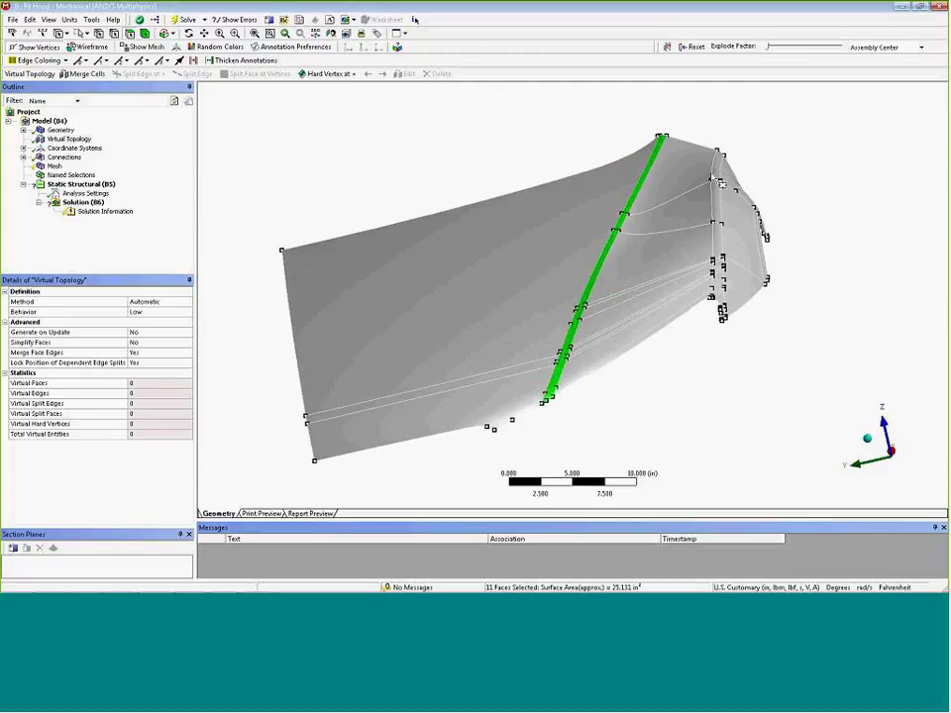
ctrl+drag(701, 220, 736, 325)
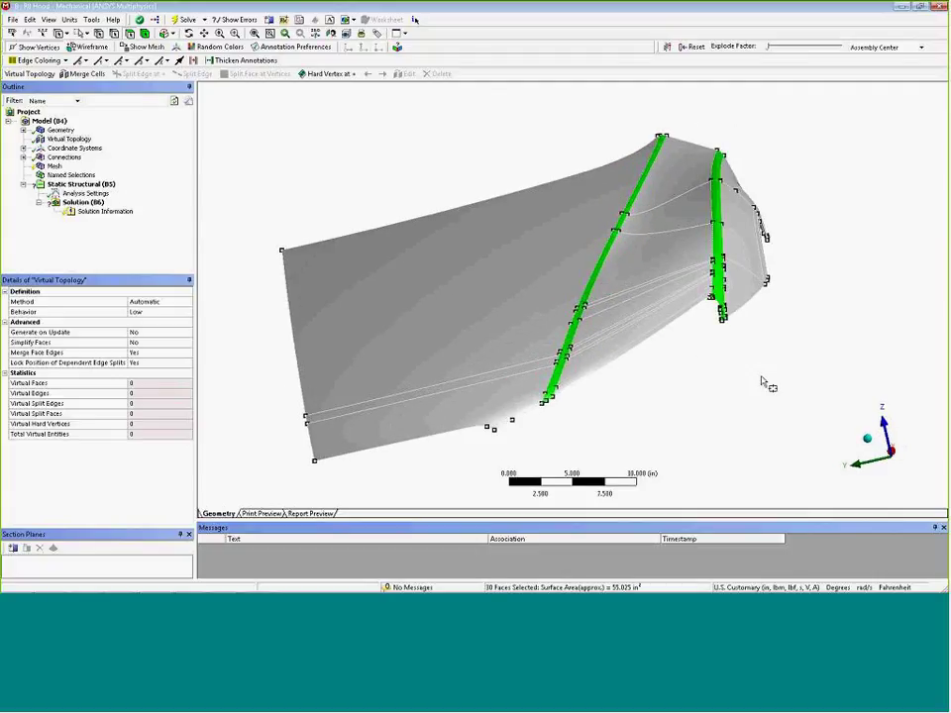
Step: Add the narrow strip faces around the wheel arch to the selected crease faces
middle_drag(764, 386, 703, 395)
ctrl+click(801, 222)
ctrl+click(788, 224)
right_drag(710, 301, 749, 338)
drag(440, 187, 509, 273)
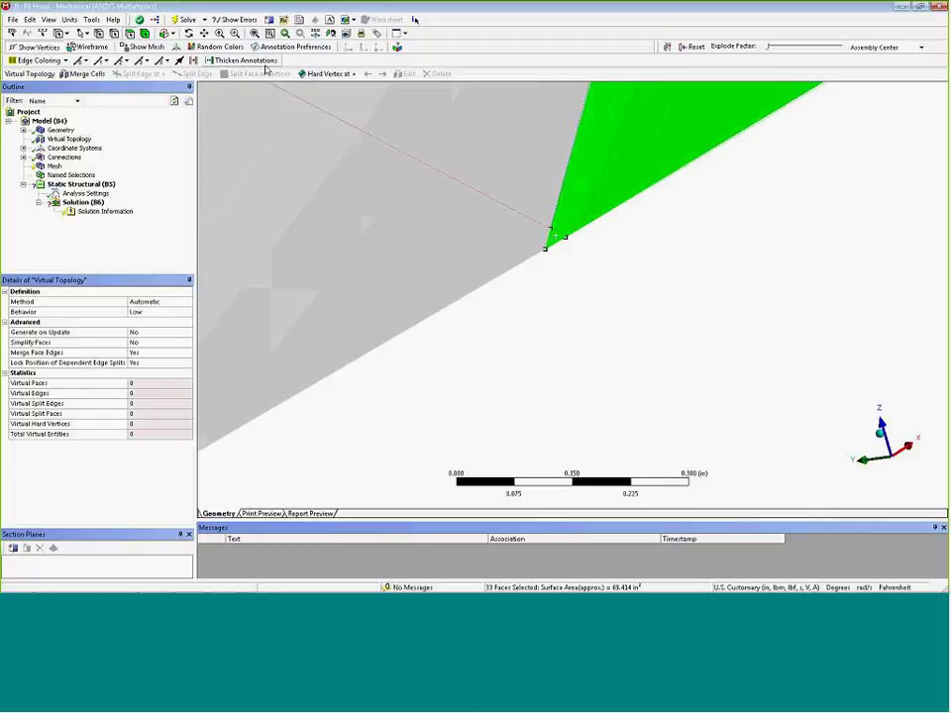
click(253, 33)
middle_drag(562, 281, 395, 173)
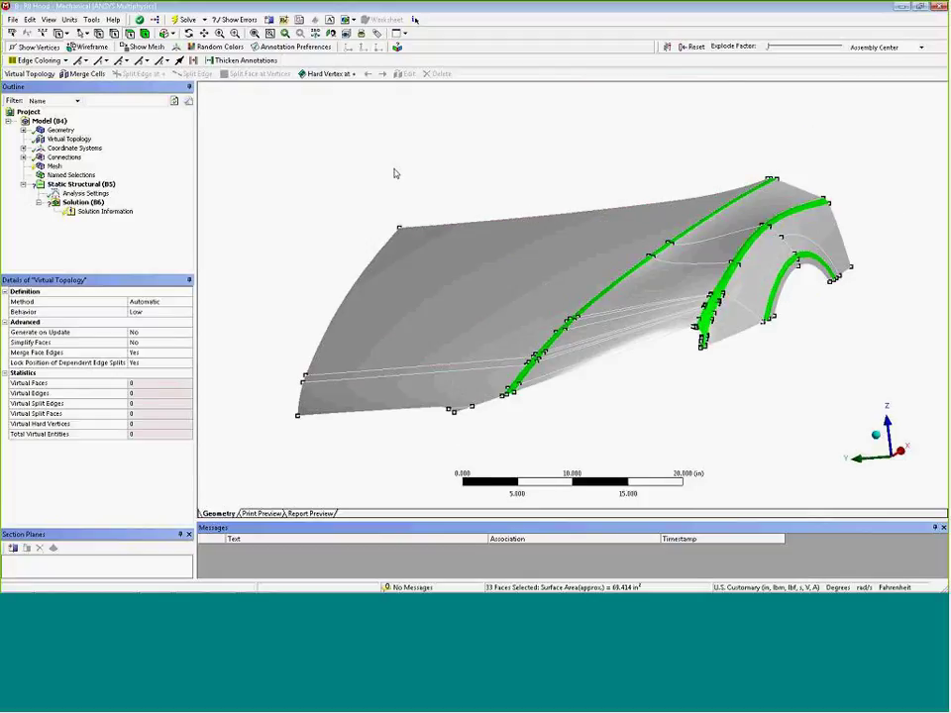
Step: Create a named selection from the selected crease and wheel-arch strip faces with the default name, and check its coverage
right_click(389, 172)
click(467, 495)
click(446, 382)
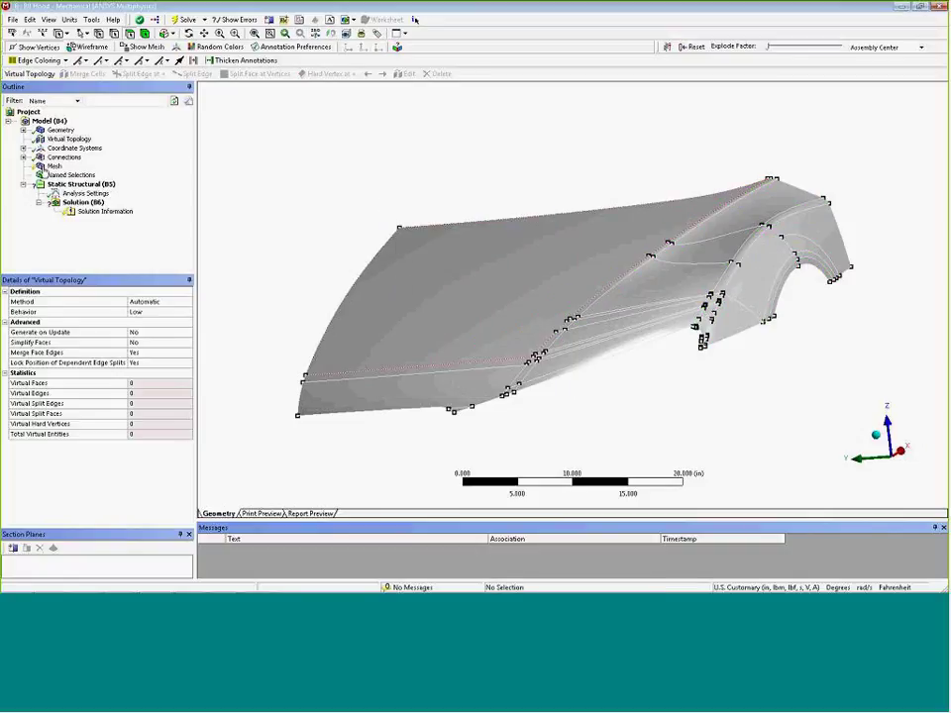
click(60, 184)
mouse_move(333, 270)
middle_down()
mouse_move(357, 254)
mouse_move(346, 274)
middle_up()
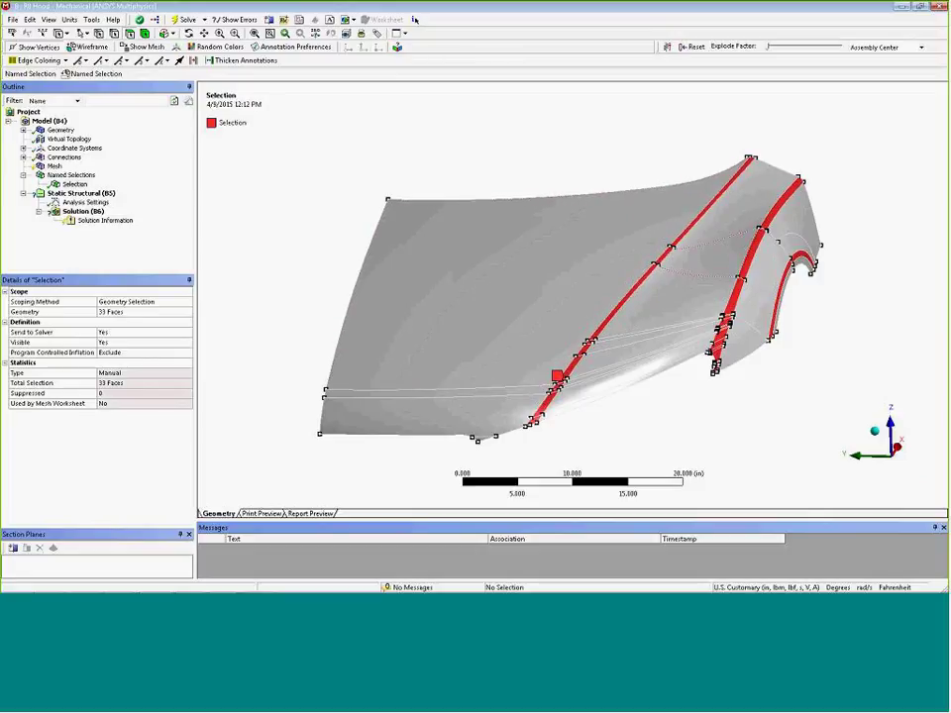
Step: Generate the virtual cells again, with the crease and wheel-arch strips held in the named selection
right_click(61, 137)
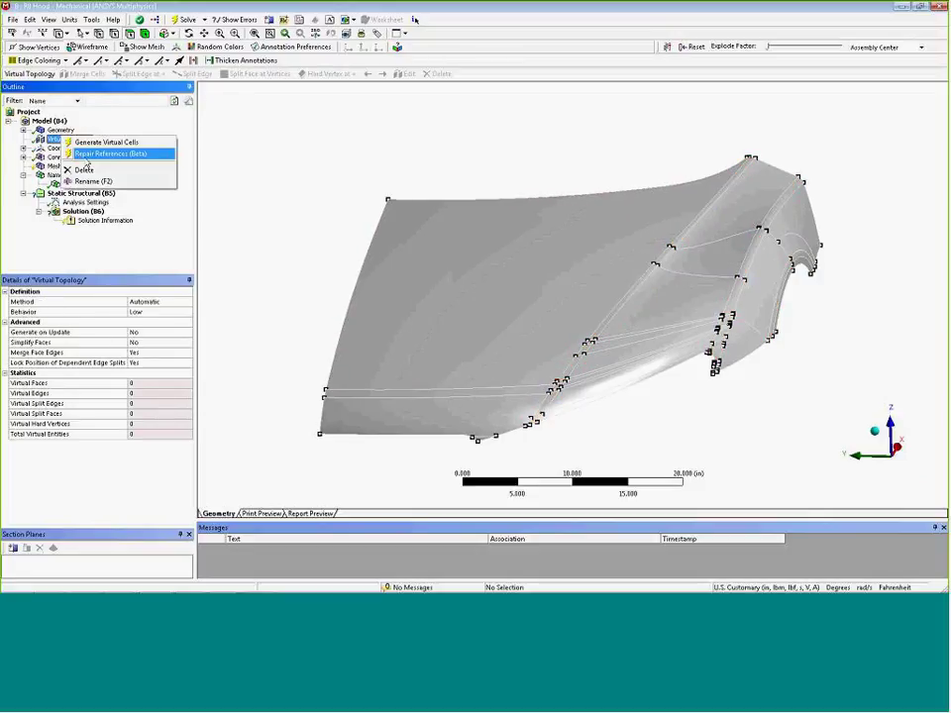
click(86, 143)
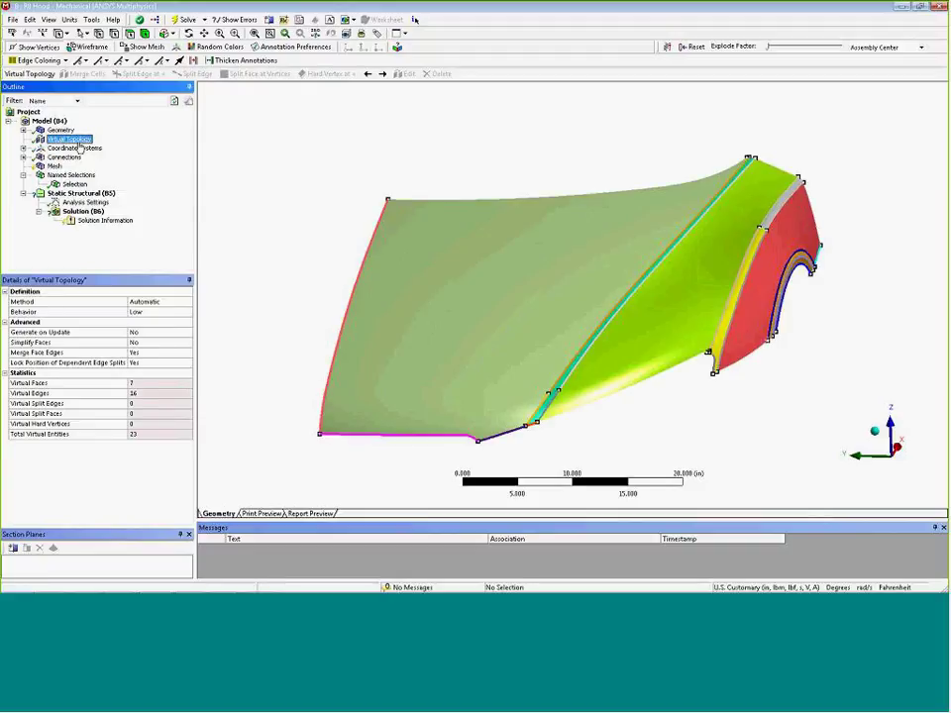
middle_drag(649, 344, 758, 363)
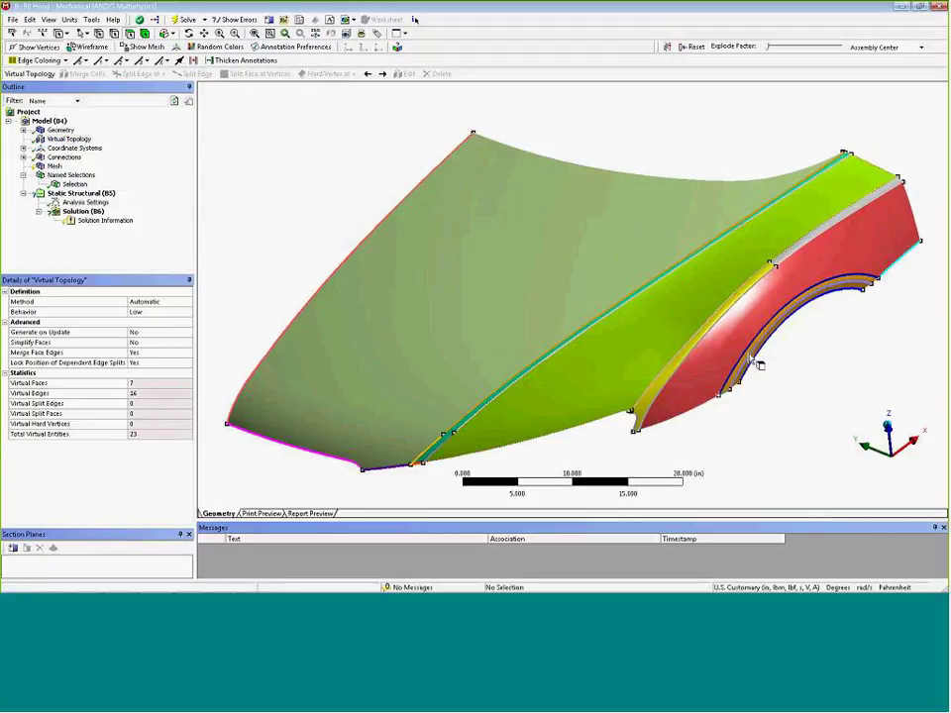
Step: Merge the two adjoining strip faces along the fender's upper crease into a single virtual face
click(766, 271)
ctrl+click(777, 261)
ctrl+middle_drag(768, 292, 631, 210)
right_click(631, 210)
mouse_move(667, 224)
click(837, 212)
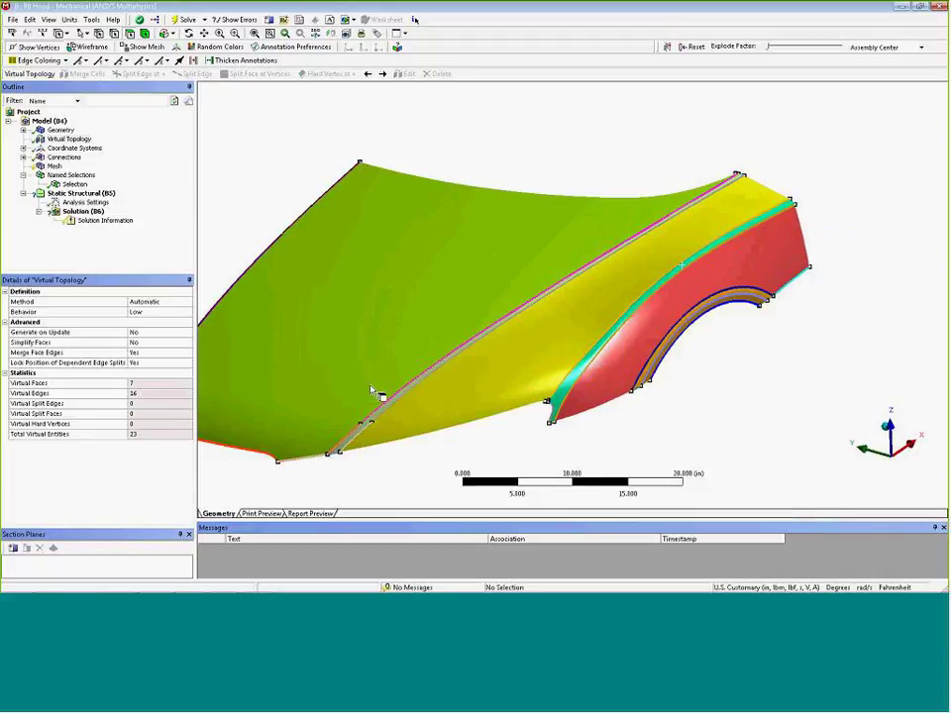
Step: Merge the split edges on both sides of the hood-to-fender crease strip into continuous virtual edges
right_drag(308, 380, 433, 488)
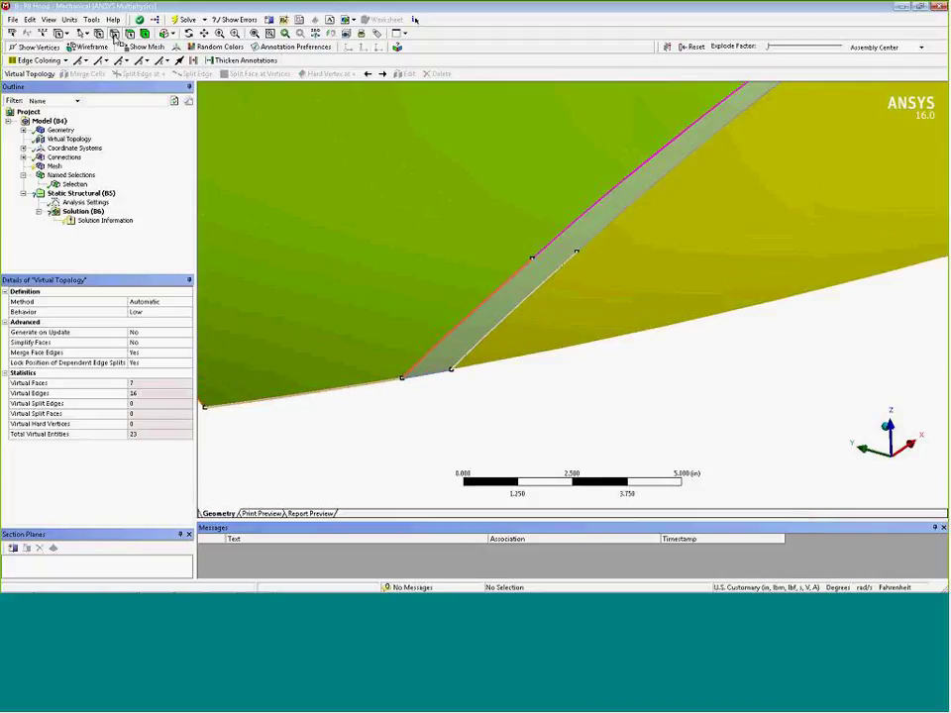
click(498, 282)
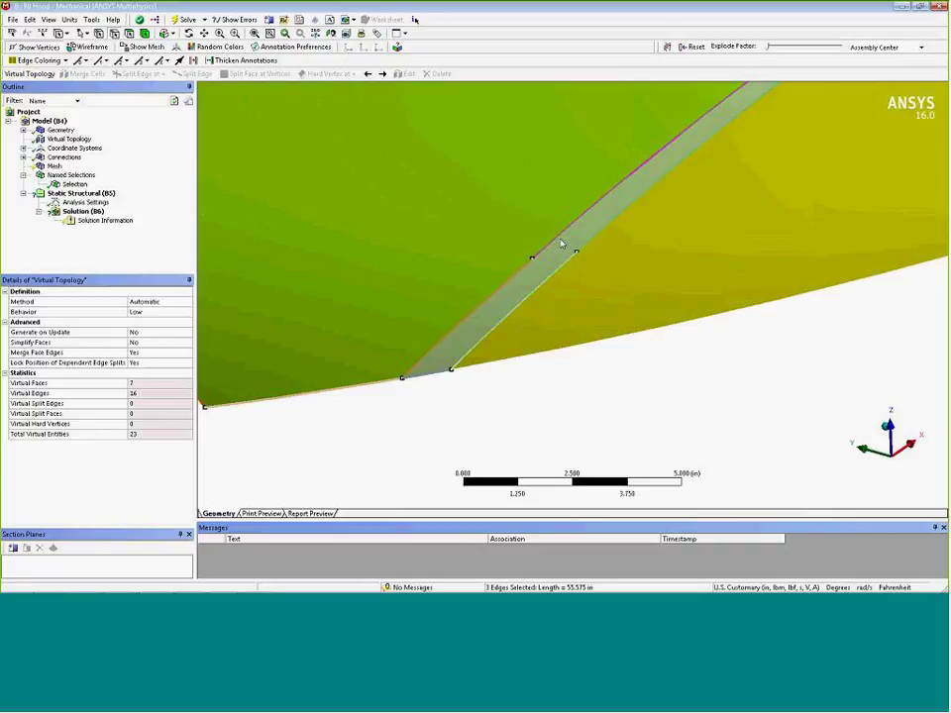
right_click(507, 220)
mouse_move(594, 220)
click(728, 219)
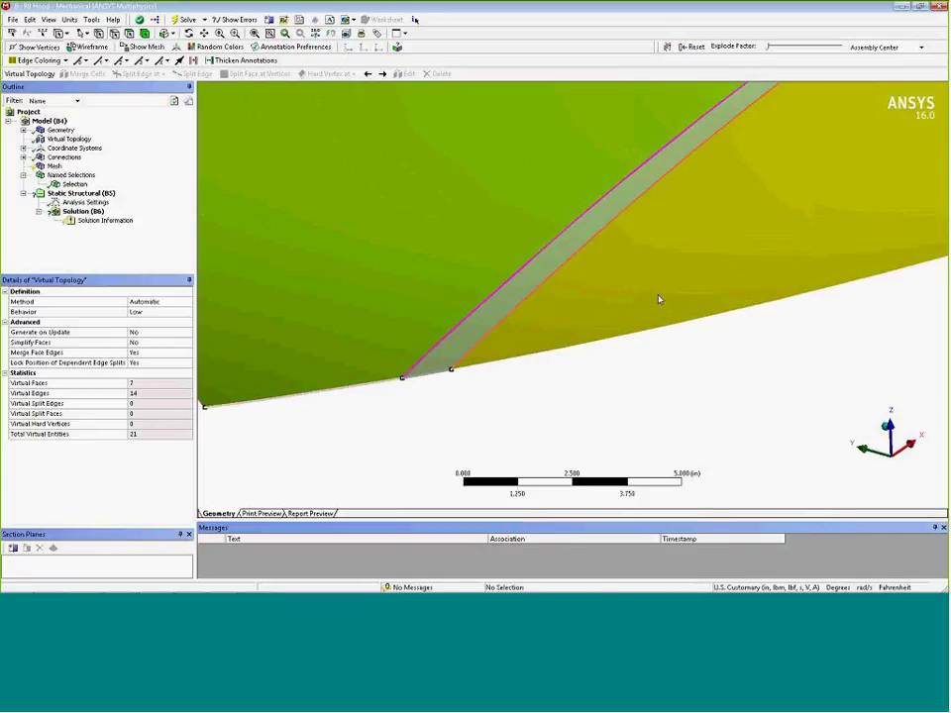
Step: Generate the mesh on the hood and fender body using the simplified virtual topology
scroll(548, 336, down, 8)
ctrl+middle_drag(750, 251, 644, 300)
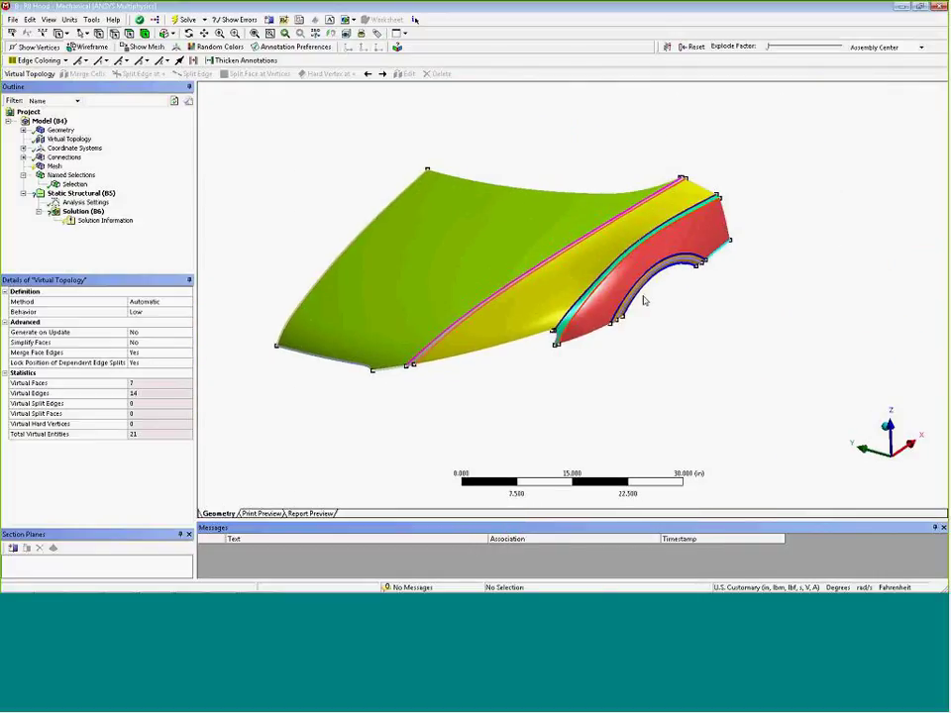
middle_drag(499, 317, 573, 328)
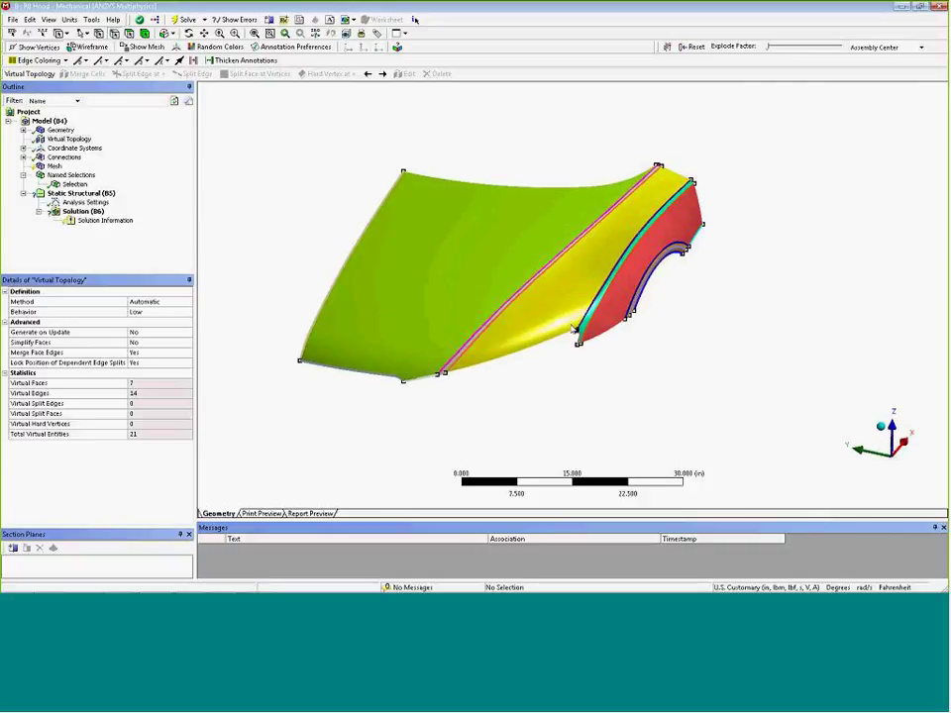
click(54, 165)
right_click(57, 165)
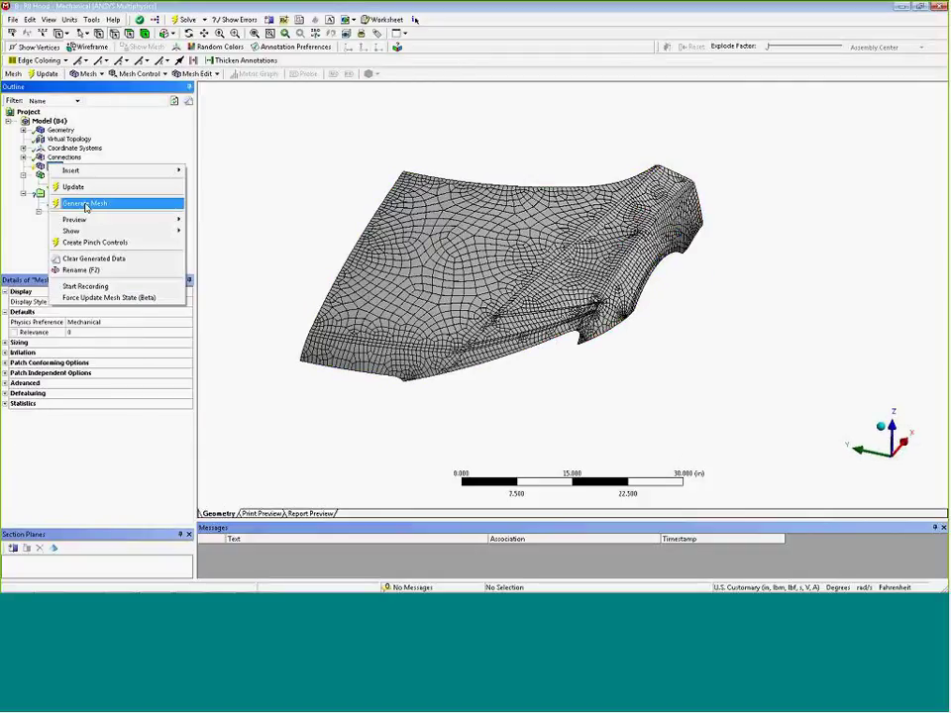
click(88, 202)
scroll(639, 248, up, 9)
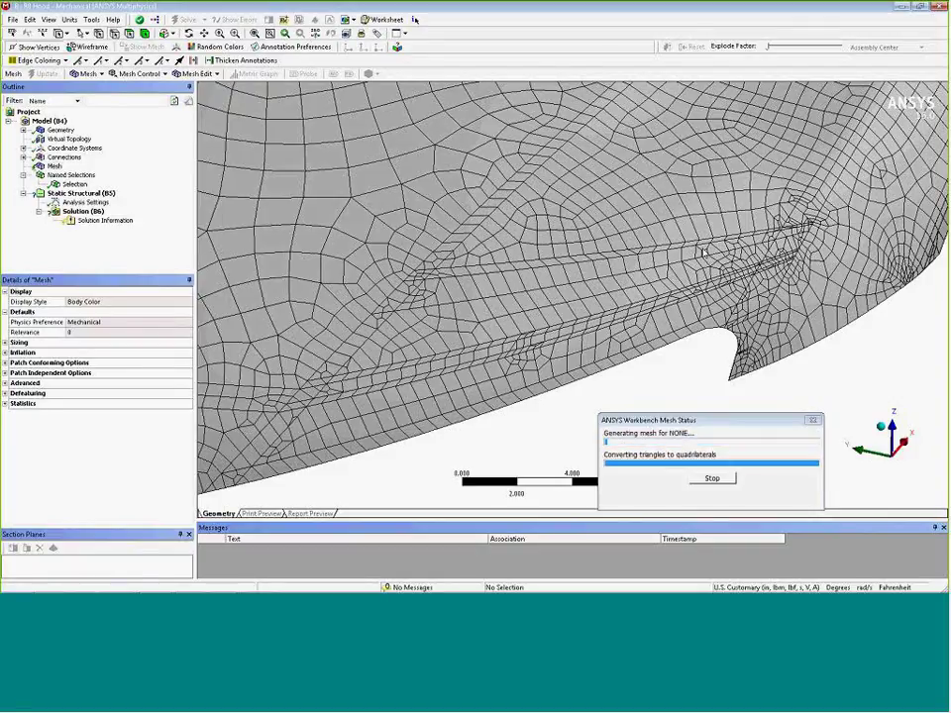
Step: Examine the new mesh along the crease strips and wheel arch of the hood and fender, from overall and close-up views
scroll(601, 336, down, 5)
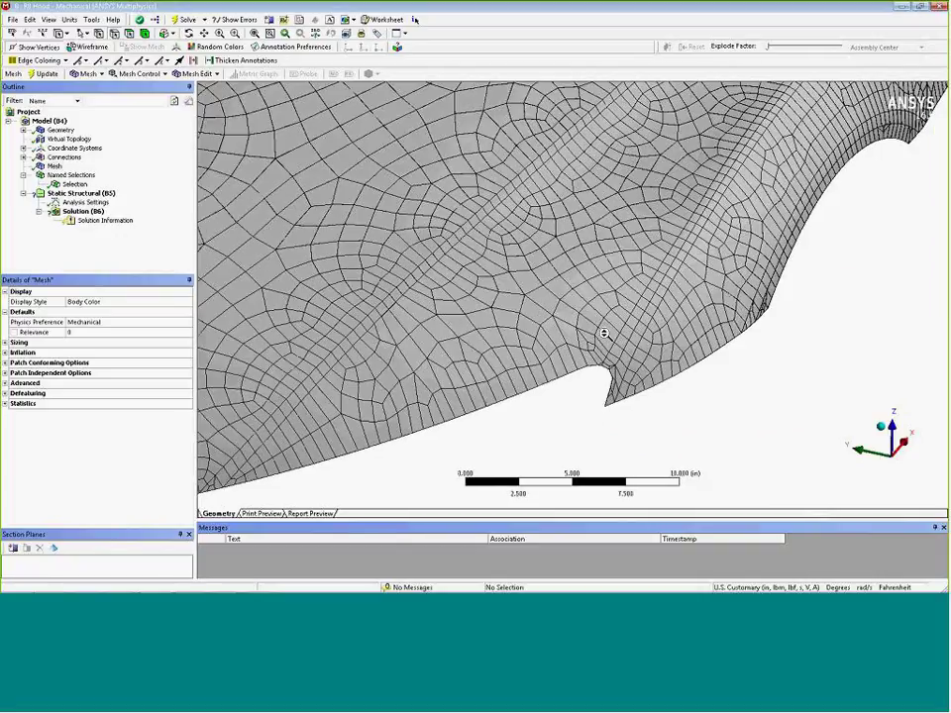
mouse_move(569, 311)
middle_down()
mouse_move(579, 255)
mouse_move(586, 307)
middle_up()
drag(518, 225, 660, 235)
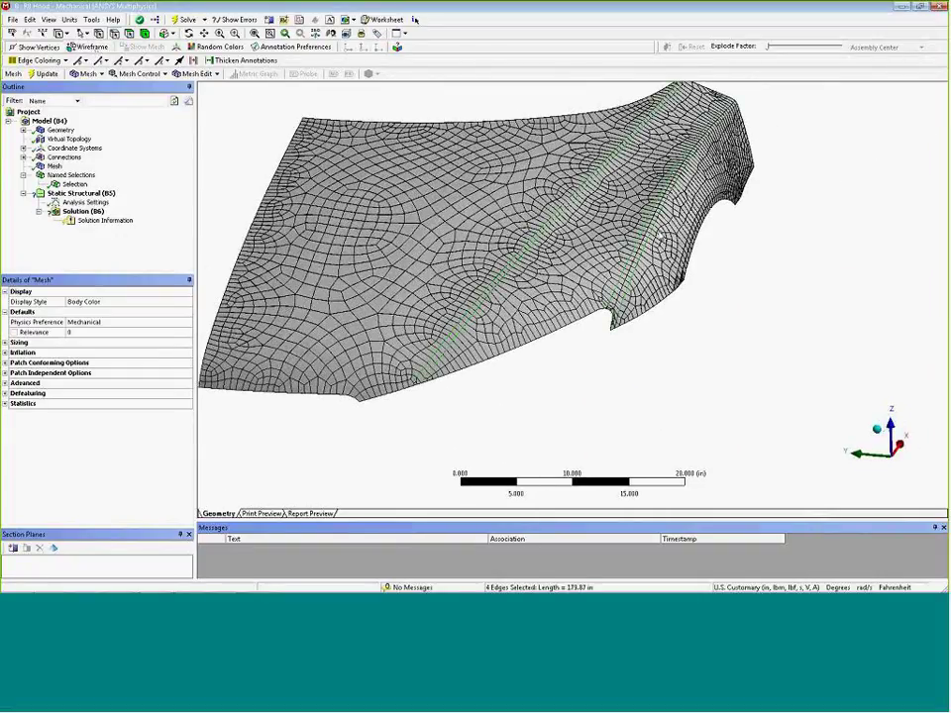
middle_drag(676, 330, 635, 212)
right_drag(605, 180, 722, 323)
scroll(535, 259, down, 3)
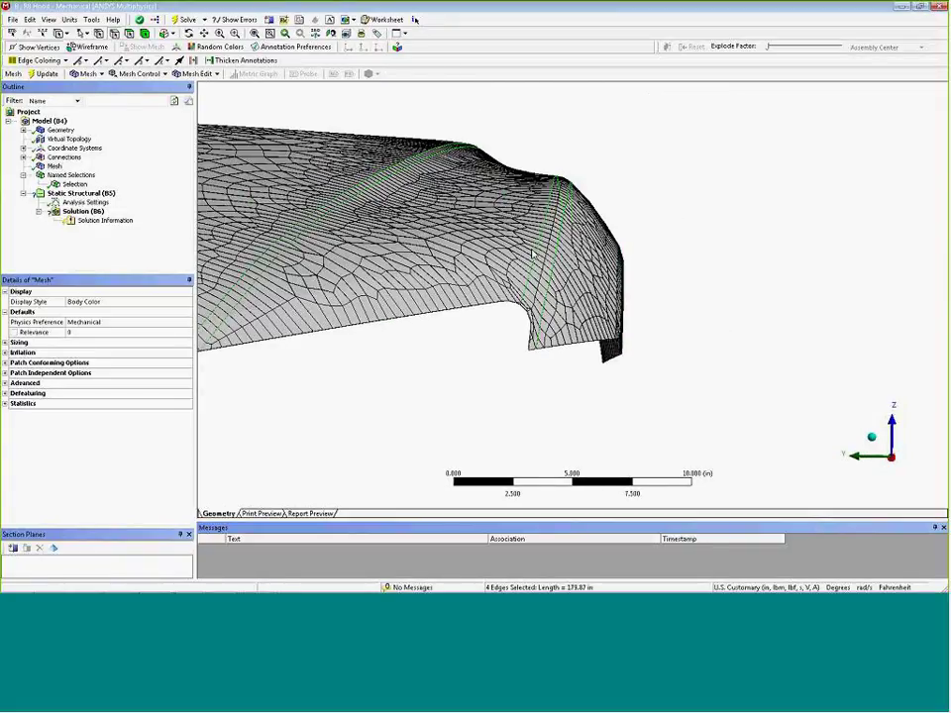
middle_drag(535, 260, 763, 222)
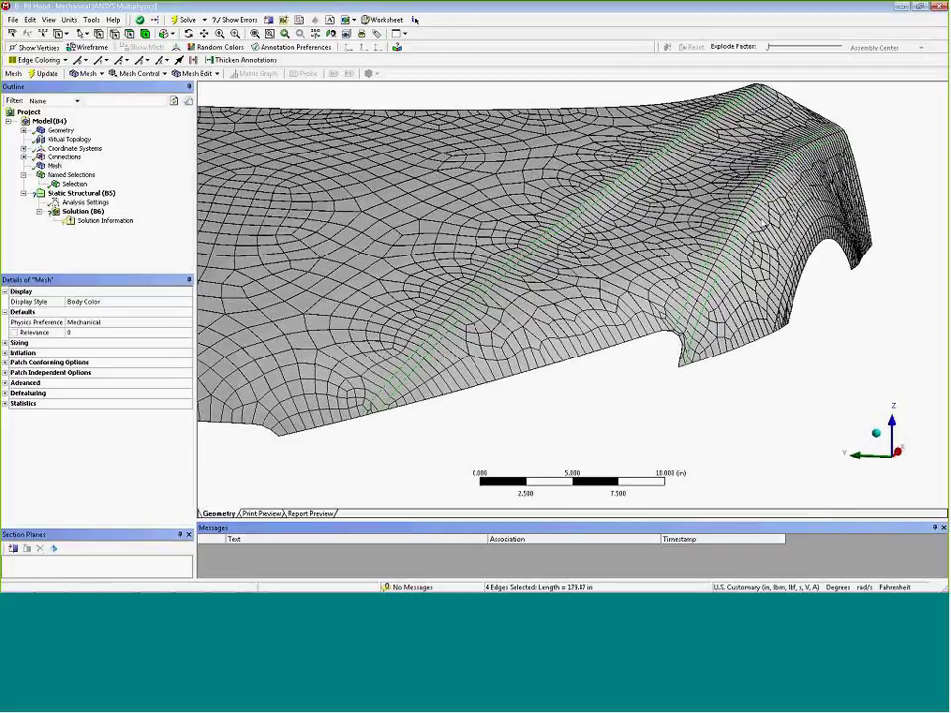
scroll(551, 234, up, 5)
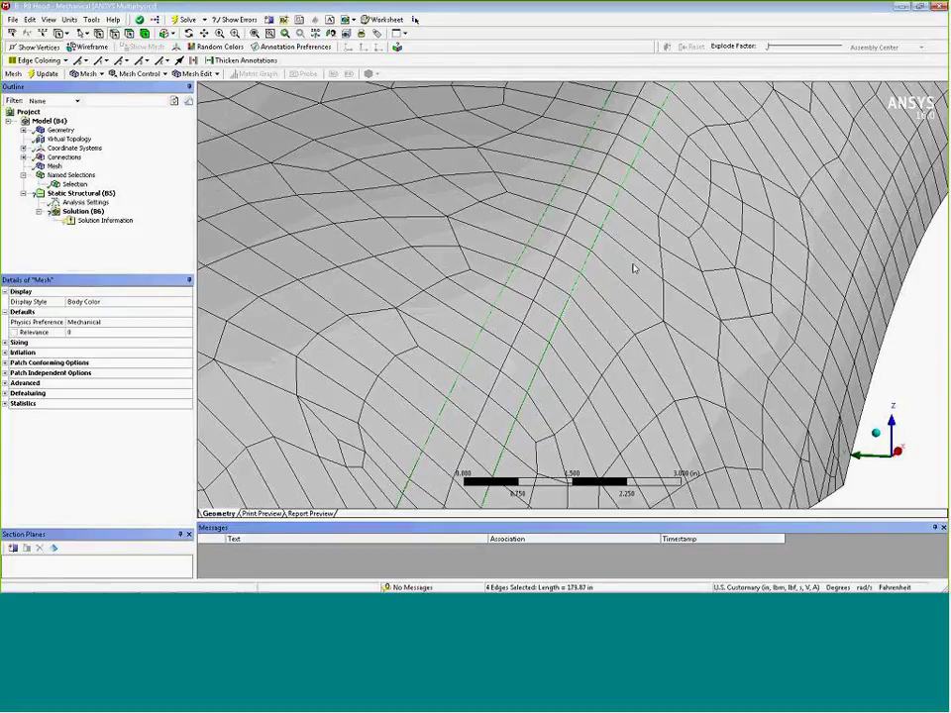
scroll(582, 318, down, 1)
scroll(584, 312, down, 4)
middle_drag(502, 310, 415, 234)
ctrl+middle_drag(492, 362, 561, 393)
scroll(590, 332, down, 1)
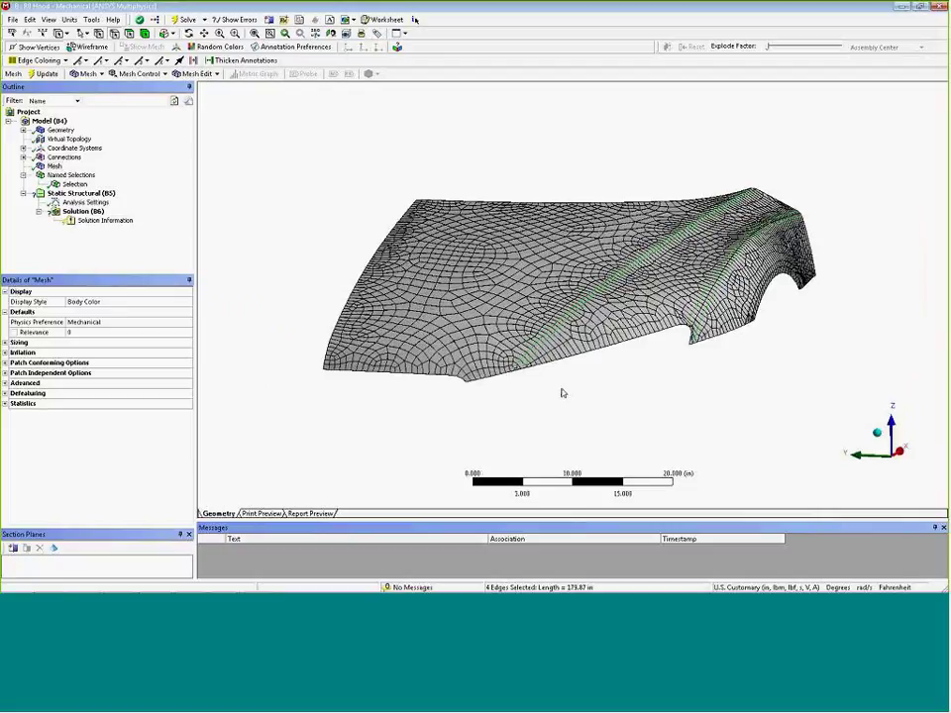
click(577, 424)
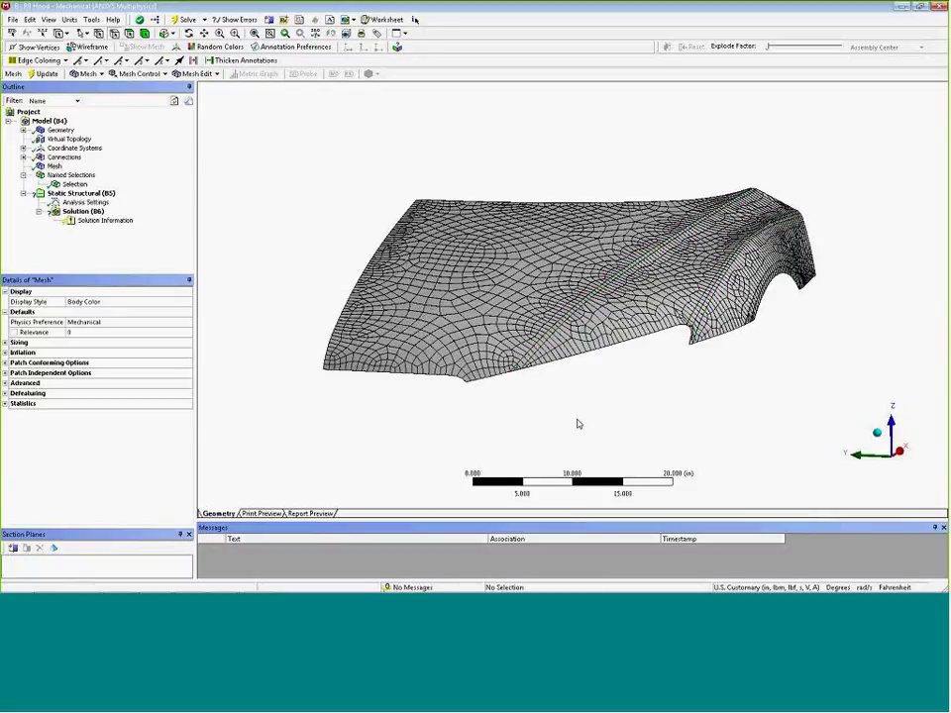
Step: Switch to the Mechanical window with the Caliper model and bring the mesh at the caliper's outer piston housing into close view
click(223, 582)
click(214, 542)
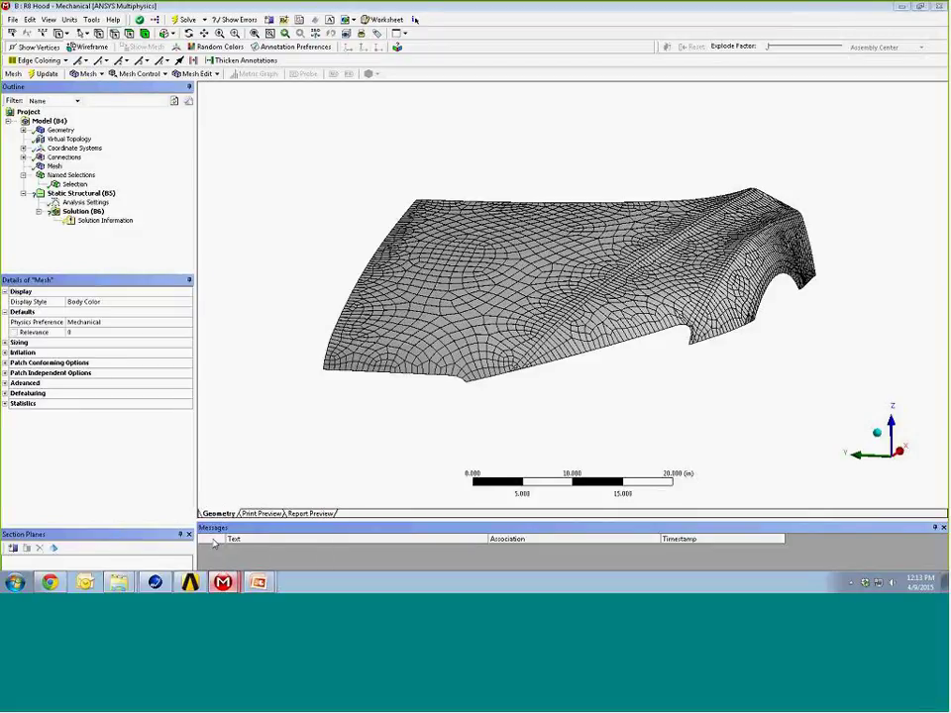
key(alt+Tab)
middle_drag(308, 279, 455, 402)
scroll(446, 382, down, 2)
drag(446, 381, 395, 271)
right_drag(348, 183, 548, 316)
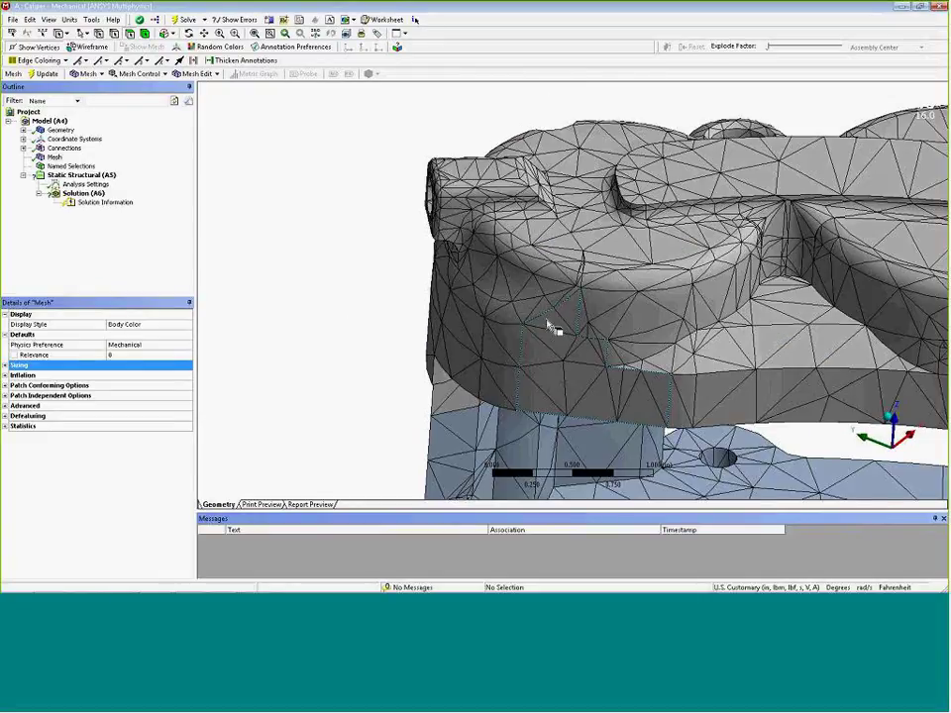
Step: Show the caliper's geometry without mesh and examine the thin sliver faces and wedge-shaped face beside the rounded piston housing
click(60, 130)
ctrl+middle_drag(561, 280, 400, 229)
right_drag(359, 201, 548, 318)
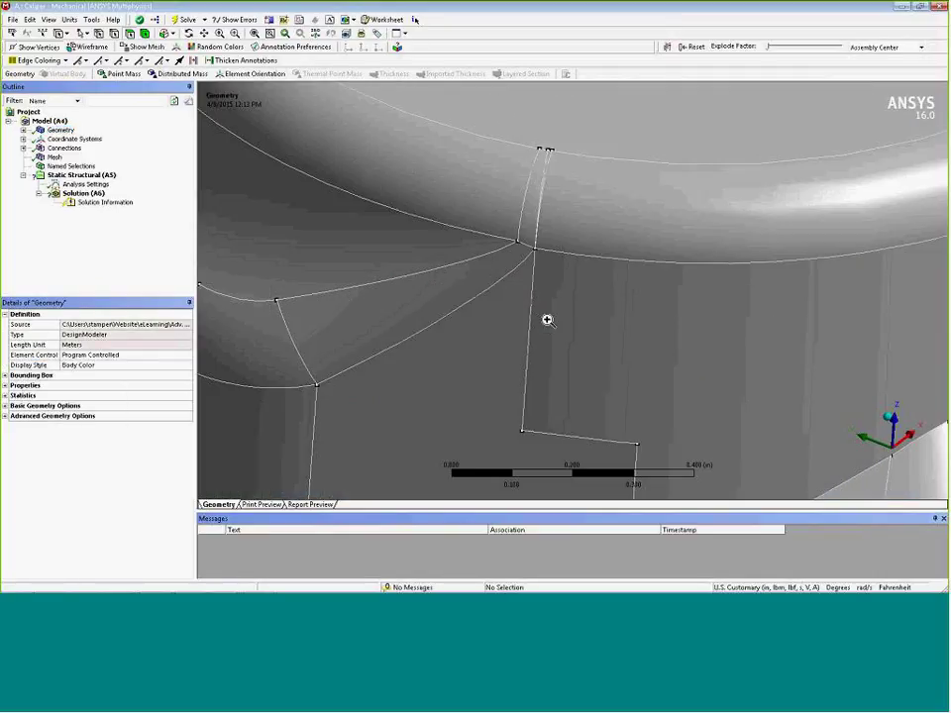
click(550, 156)
drag(557, 202, 516, 196)
click(512, 254)
scroll(311, 345, down, 6)
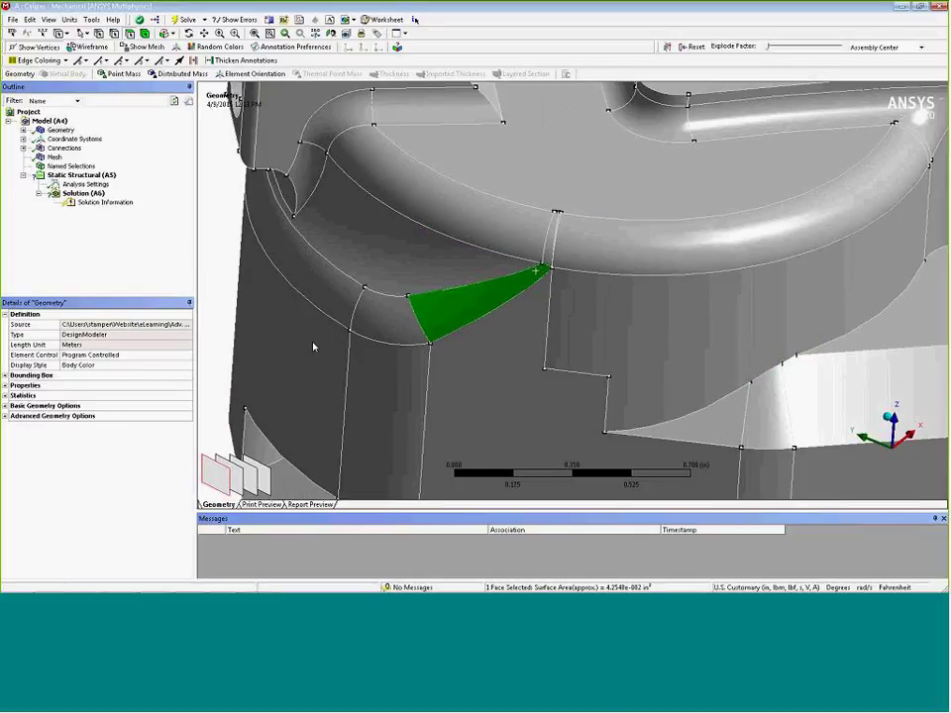
click(314, 345)
middle_drag(541, 274, 553, 276)
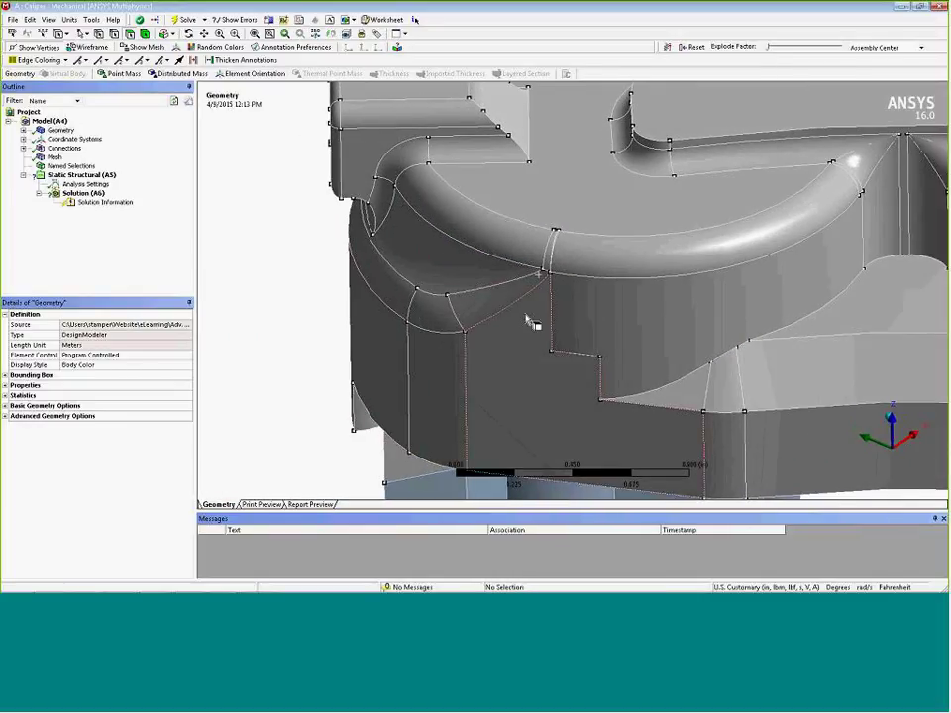
scroll(532, 322, down, 3)
middle_drag(356, 347, 289, 344)
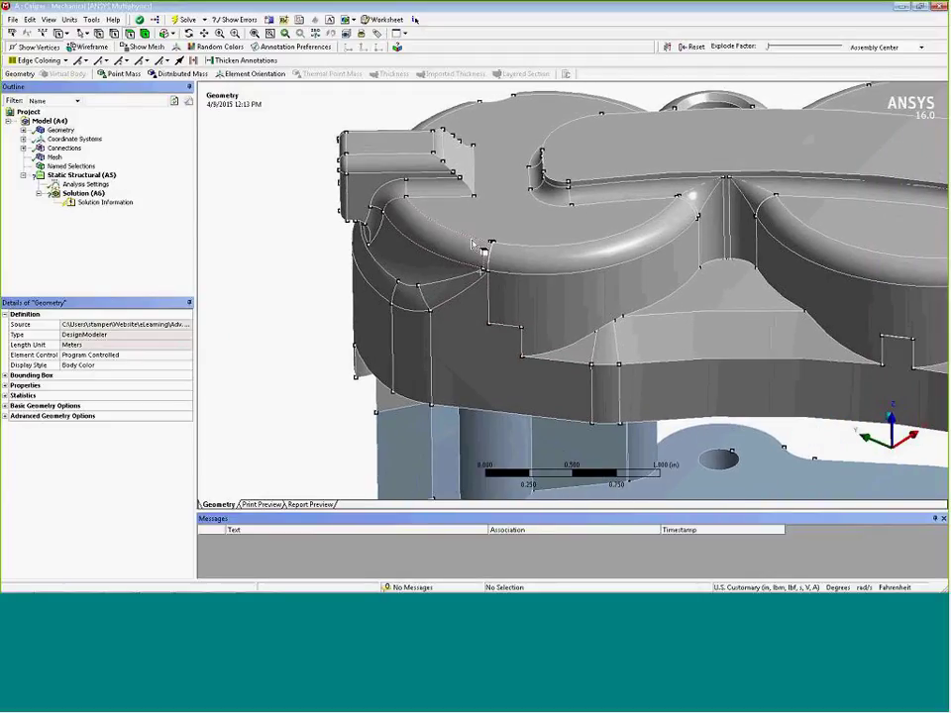
Step: Display the caliper mesh and highlight the sliver edges across the fillet to compare them with the surrounding elements
click(52, 157)
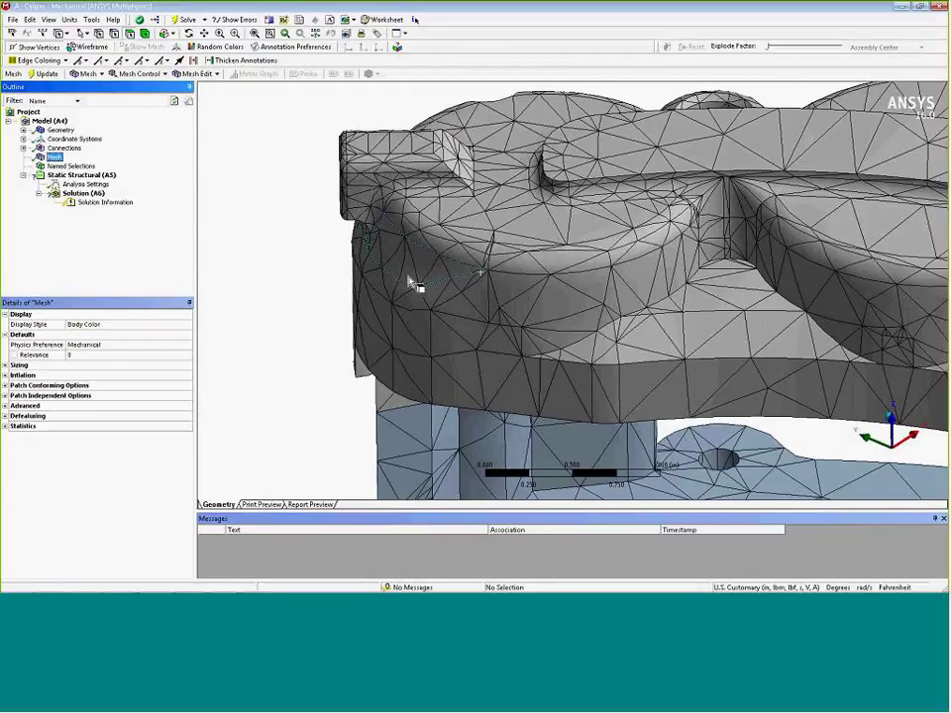
ctrl+middle_drag(529, 299, 327, 223)
right_drag(327, 223, 495, 331)
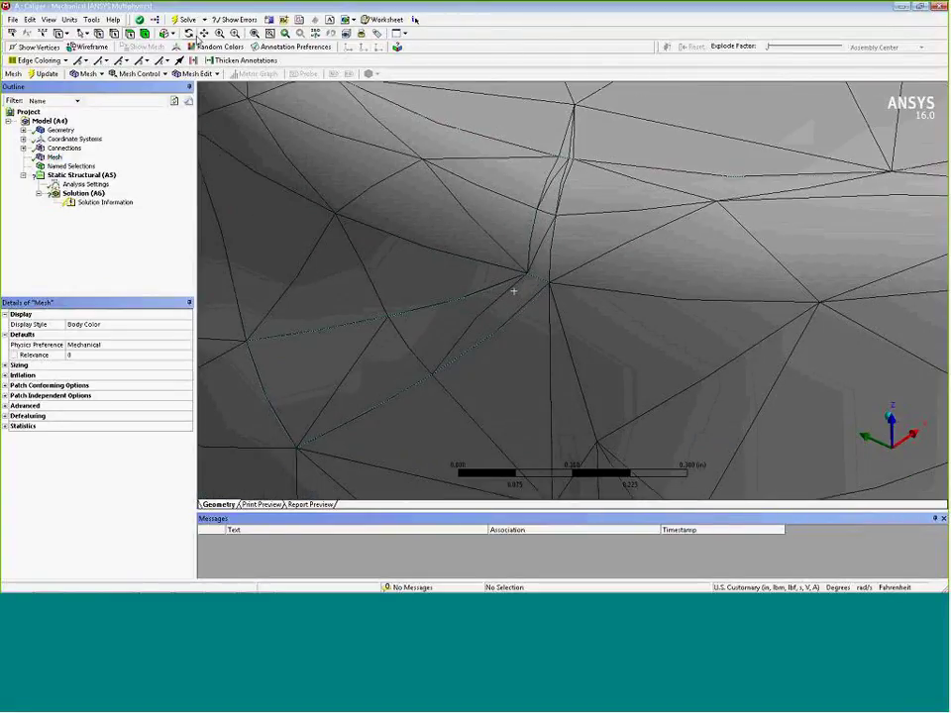
click(114, 32)
mouse_move(557, 186)
mouse_down()
mouse_move(573, 188)
mouse_move(581, 163)
mouse_move(562, 167)
mouse_up()
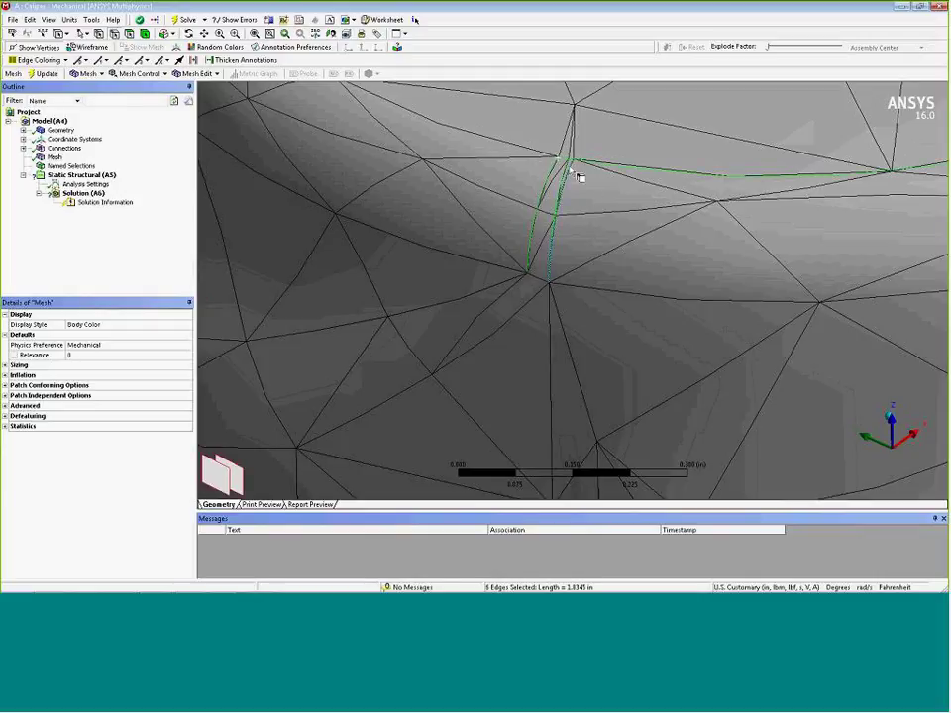
scroll(572, 208, down, 5)
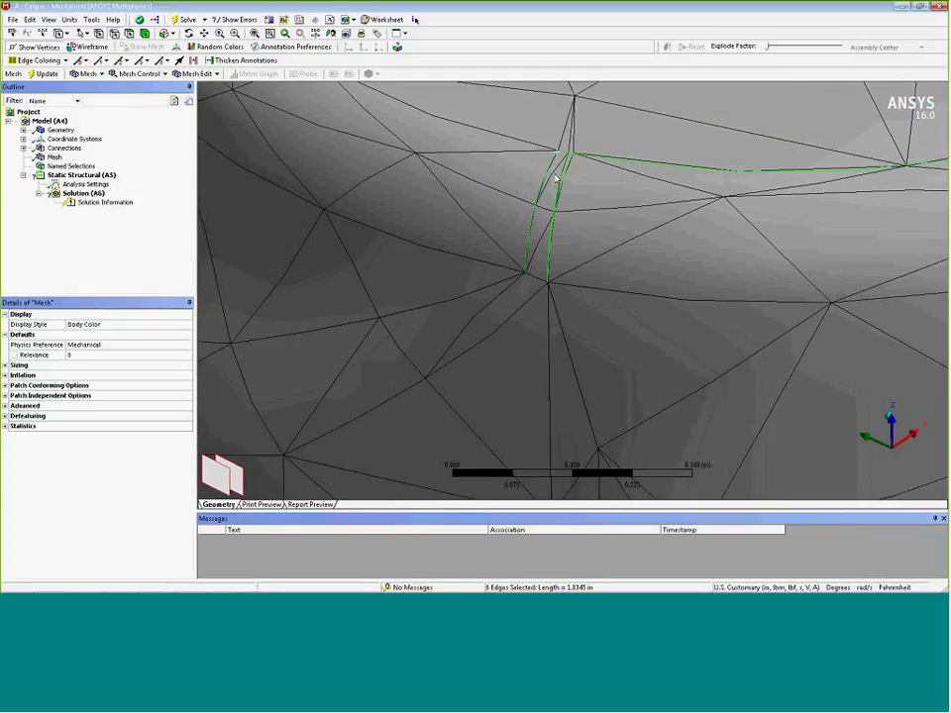
scroll(566, 204, down, 4)
click(354, 291)
ctrl+middle_drag(571, 327, 512, 309)
Step: Expand the mesh Sizing and Defeaturing settings and widen the details so the full setting names can be read
drag(83, 296, 77, 220)
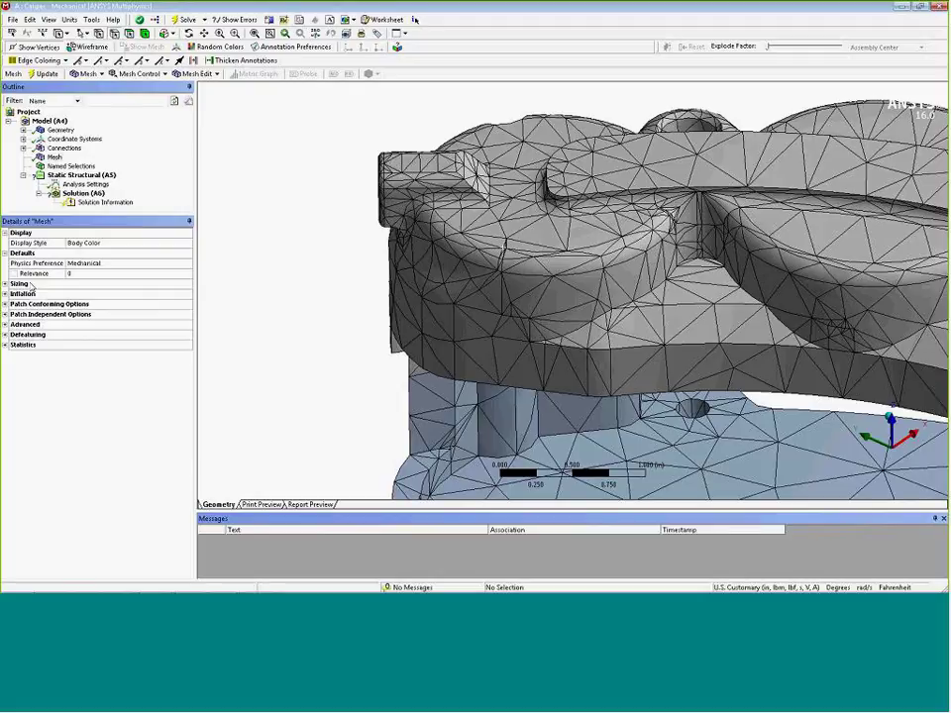
click(5, 285)
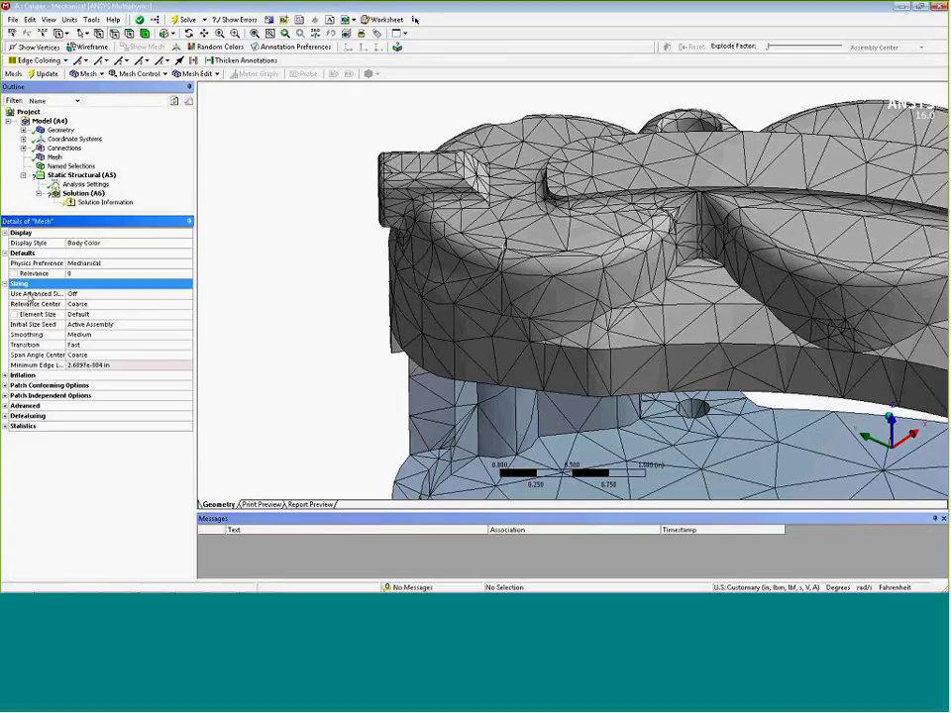
click(5, 416)
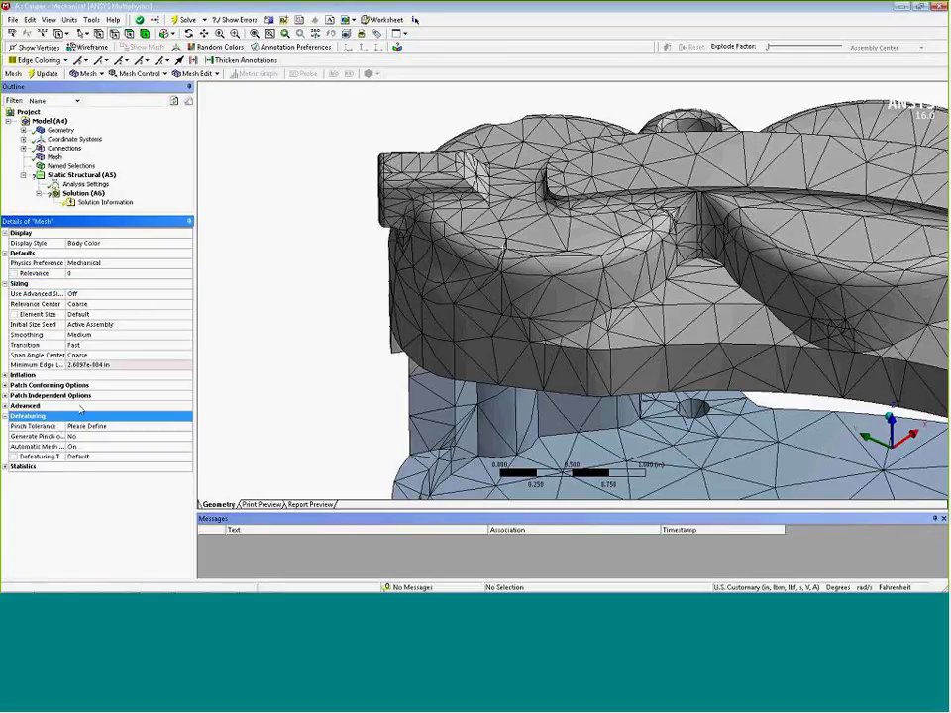
drag(67, 309, 112, 331)
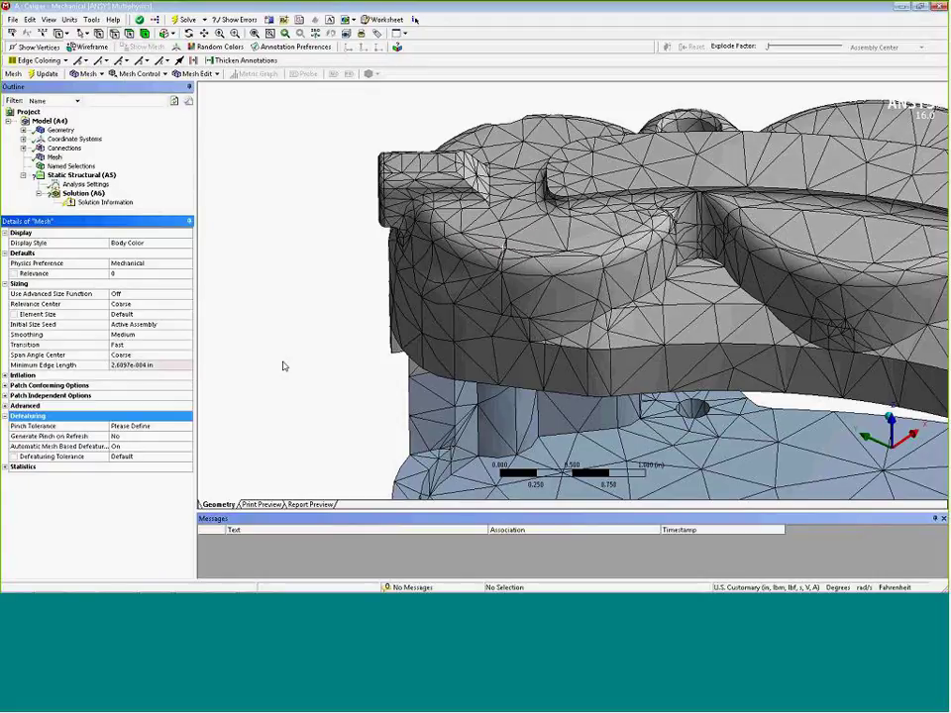
Step: Insert a new named selection, set its scoping method to Worksheet and add a criteria row
ctrl+middle_drag(446, 339, 361, 335)
scroll(360, 335, down, 2)
middle_drag(538, 328, 297, 212)
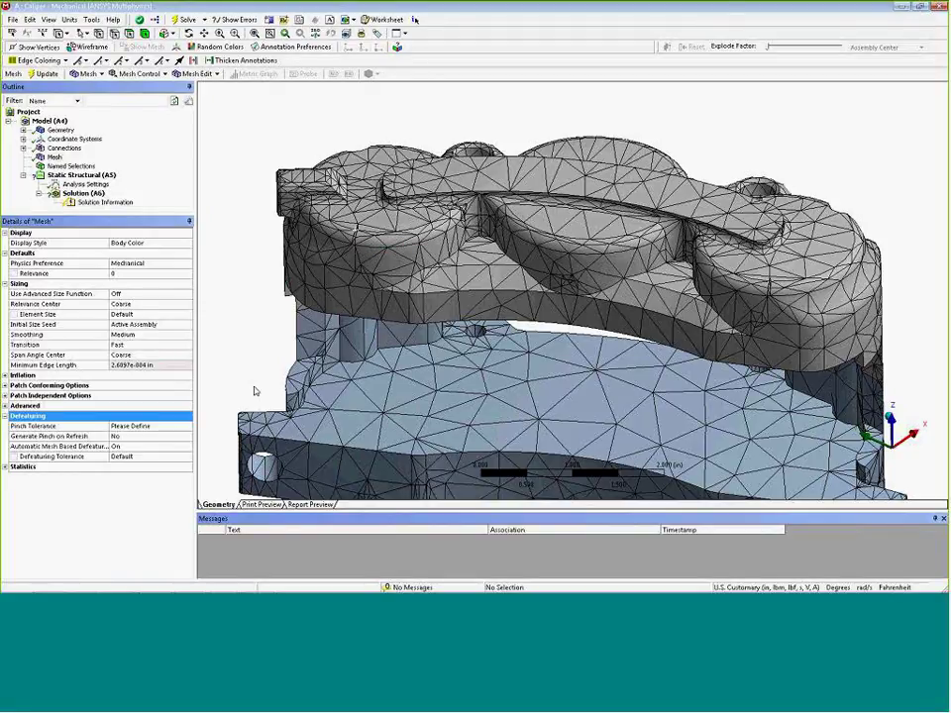
click(69, 165)
right_click(66, 167)
mouse_move(89, 173)
click(230, 172)
click(114, 243)
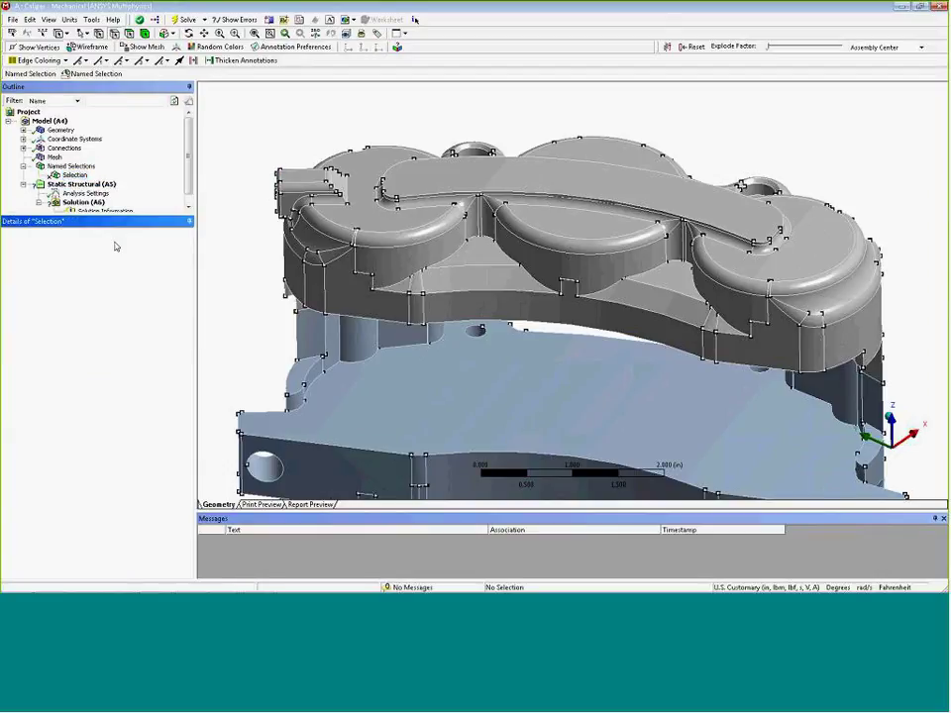
click(115, 262)
right_click(268, 156)
click(285, 160)
Step: Define the worksheet row to add edges with size less than 0.001 in, and generate the named selection
click(372, 154)
click(374, 157)
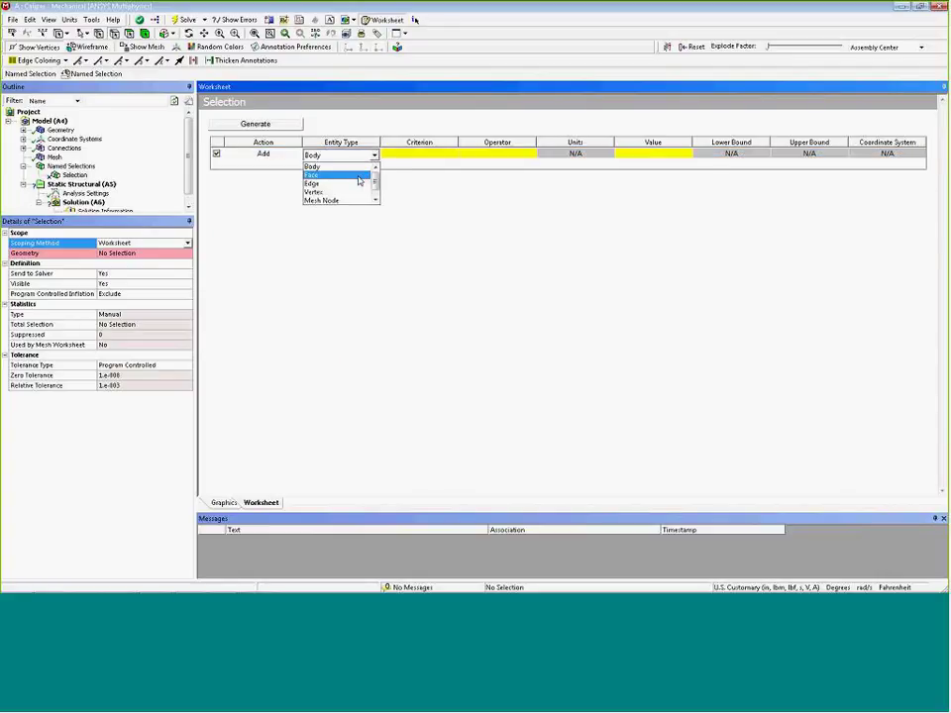
click(359, 184)
click(449, 158)
click(529, 158)
click(529, 158)
click(516, 185)
click(644, 156)
click(642, 156)
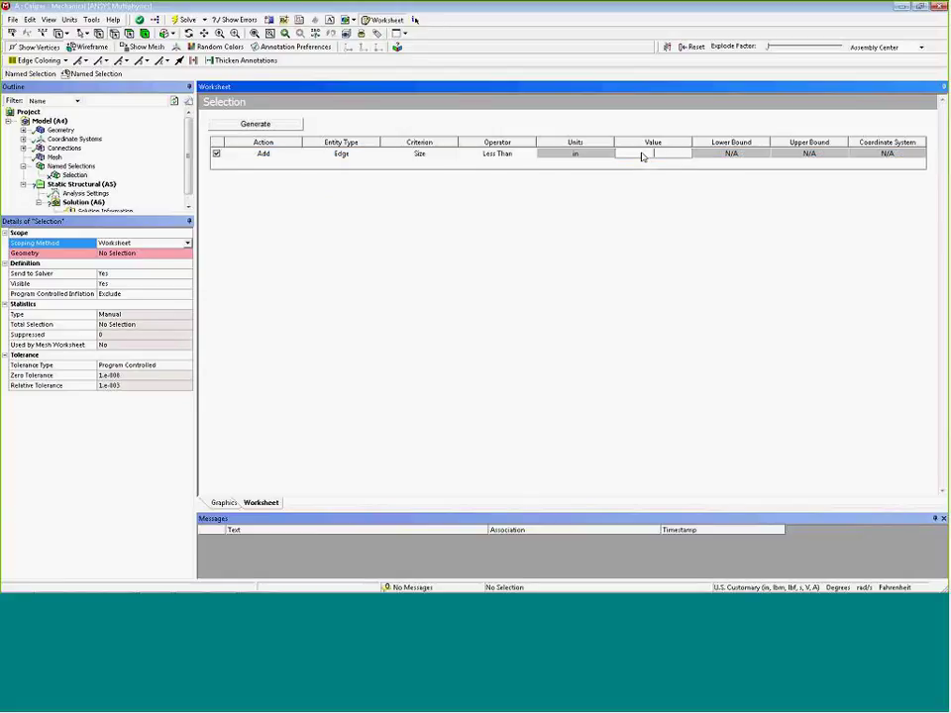
text(.001)
key(Return)
click(257, 124)
Step: Show the named selection on the caliper and measure the tiny selected edge at the fillet's sliver corner
click(224, 503)
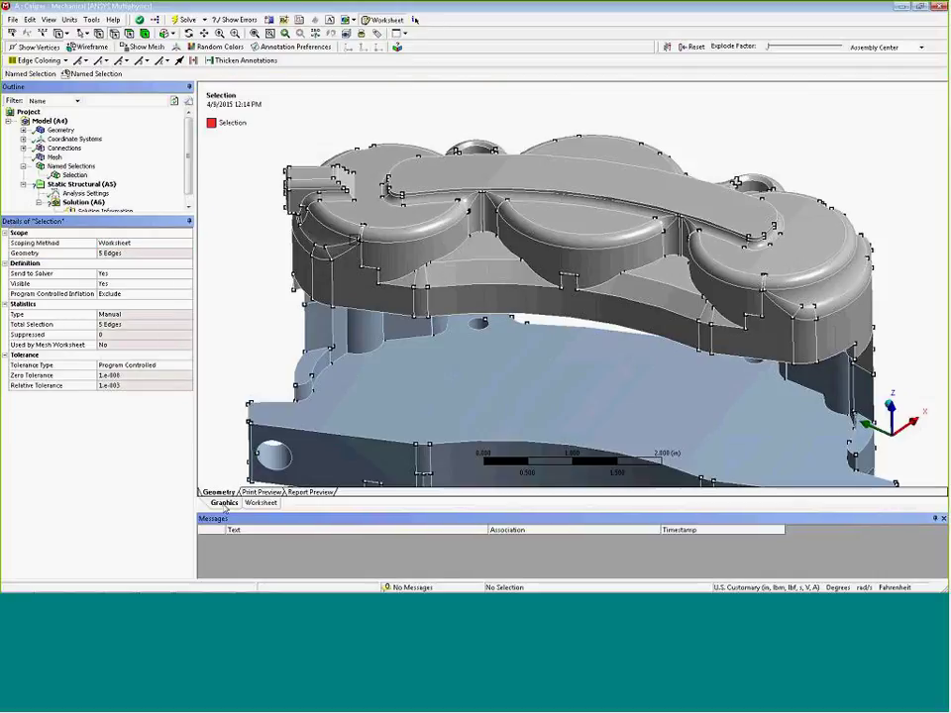
middle_drag(273, 282, 402, 233)
right_drag(403, 234, 452, 268)
right_drag(428, 241, 496, 284)
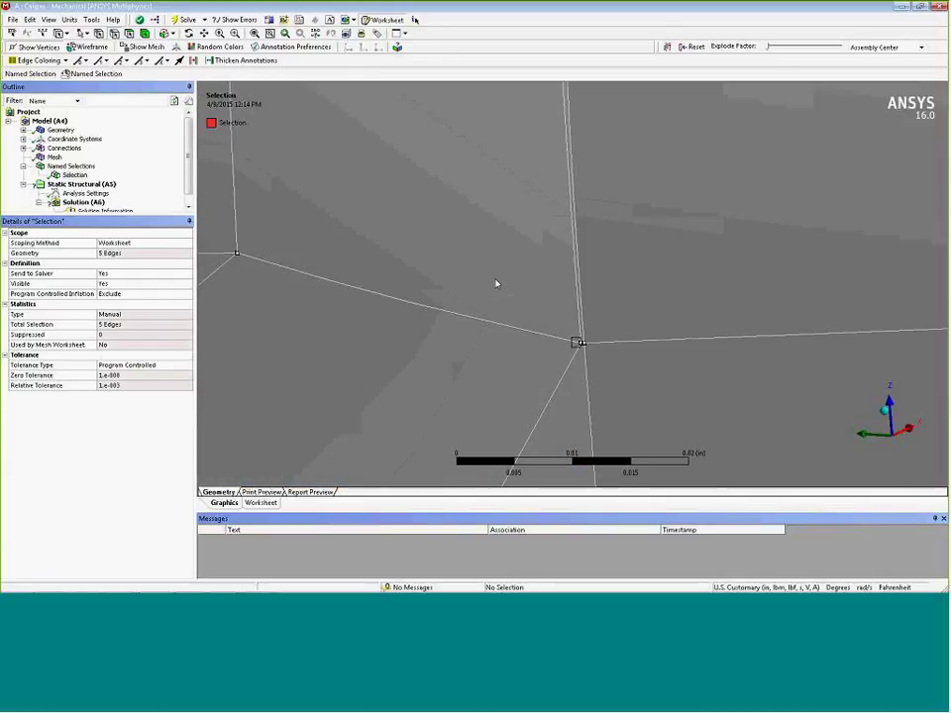
scroll(541, 327, up, 5)
ctrl+middle_drag(638, 269, 503, 273)
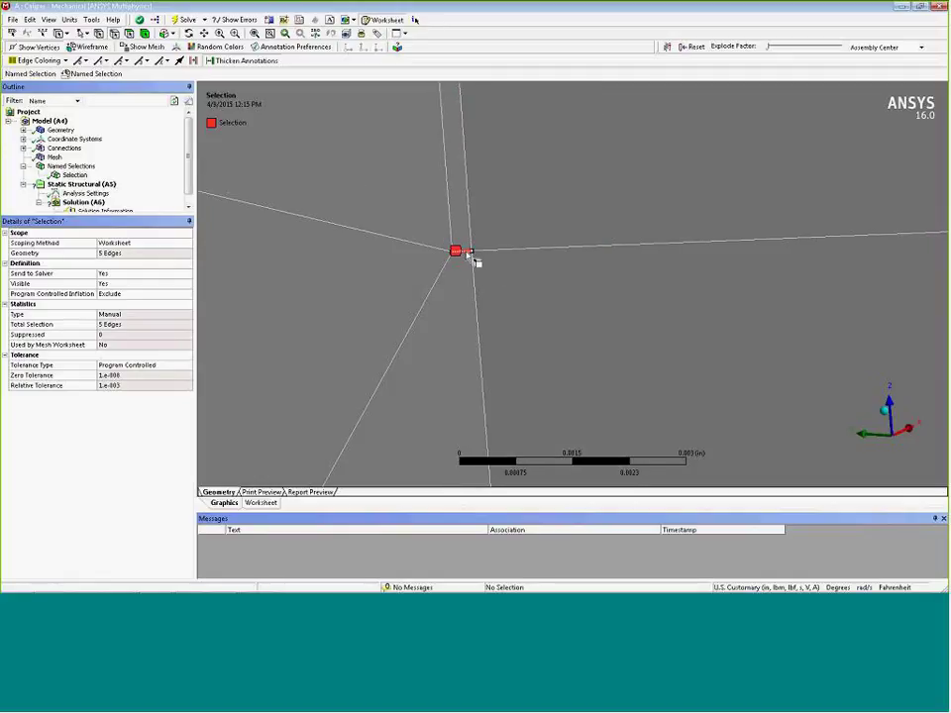
click(470, 252)
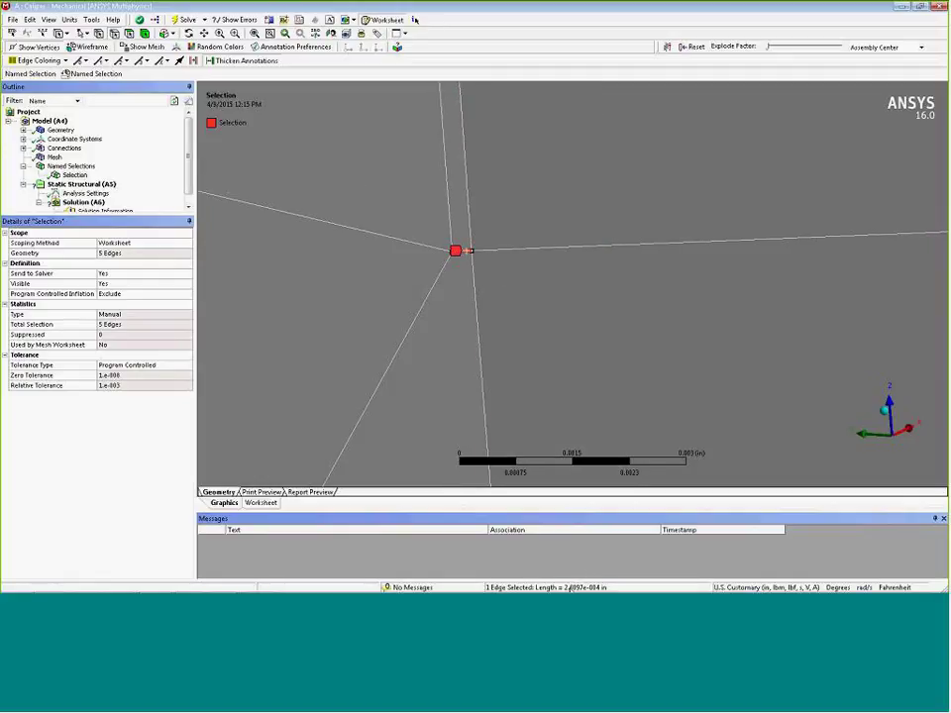
Step: Examine how the mesh treats the tiny edge at the sliver corner against the minimum edge length and defeaturing settings
click(55, 158)
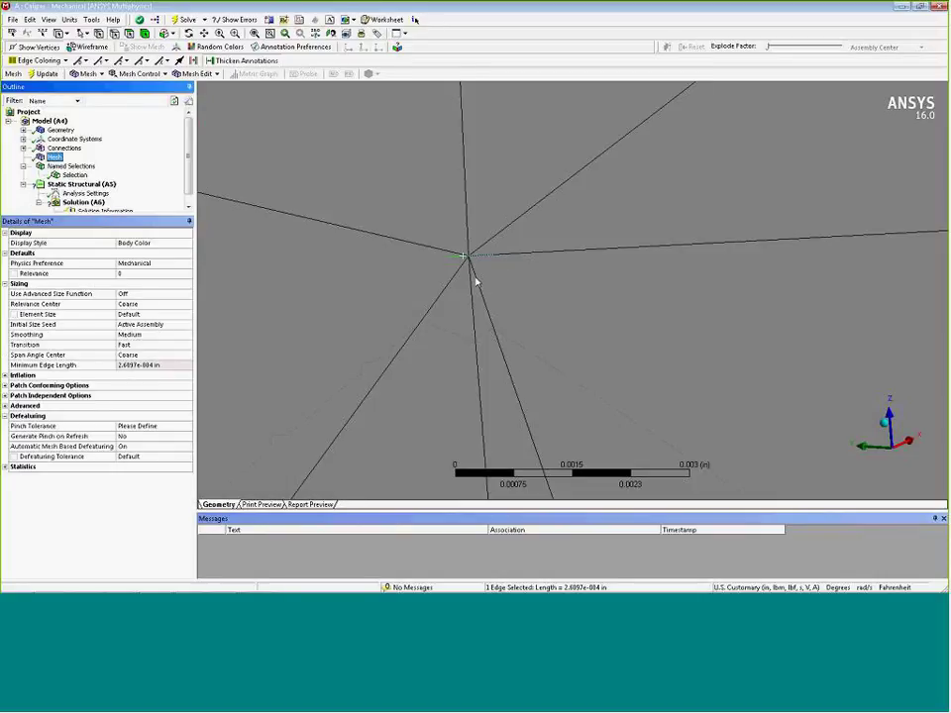
scroll(536, 323, up, 3)
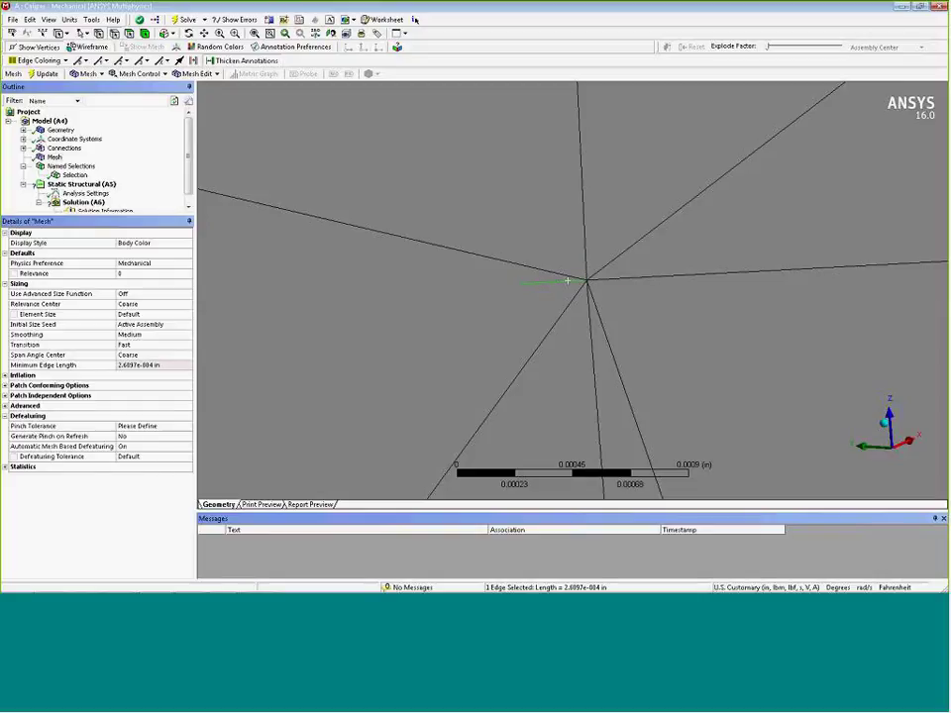
drag(115, 436, 130, 436)
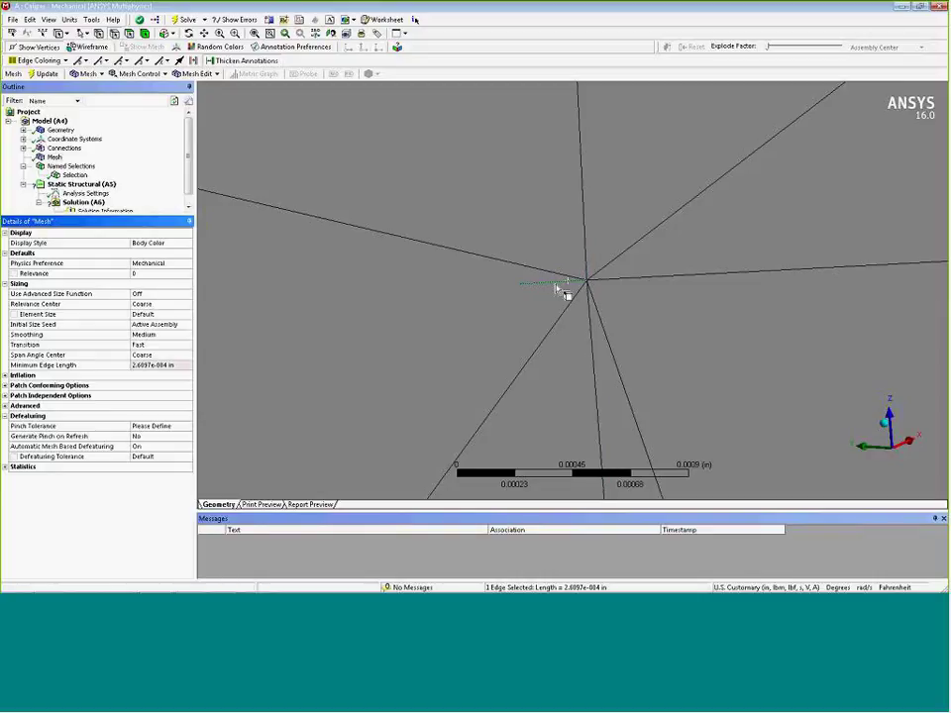
scroll(495, 310, down, 10)
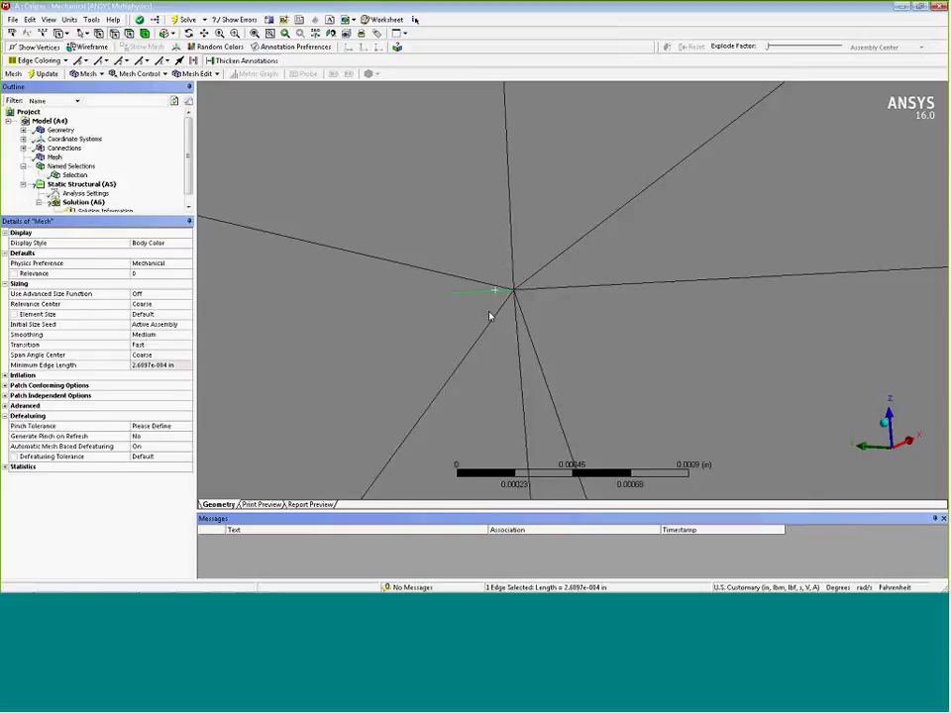
scroll(501, 303, down, 10)
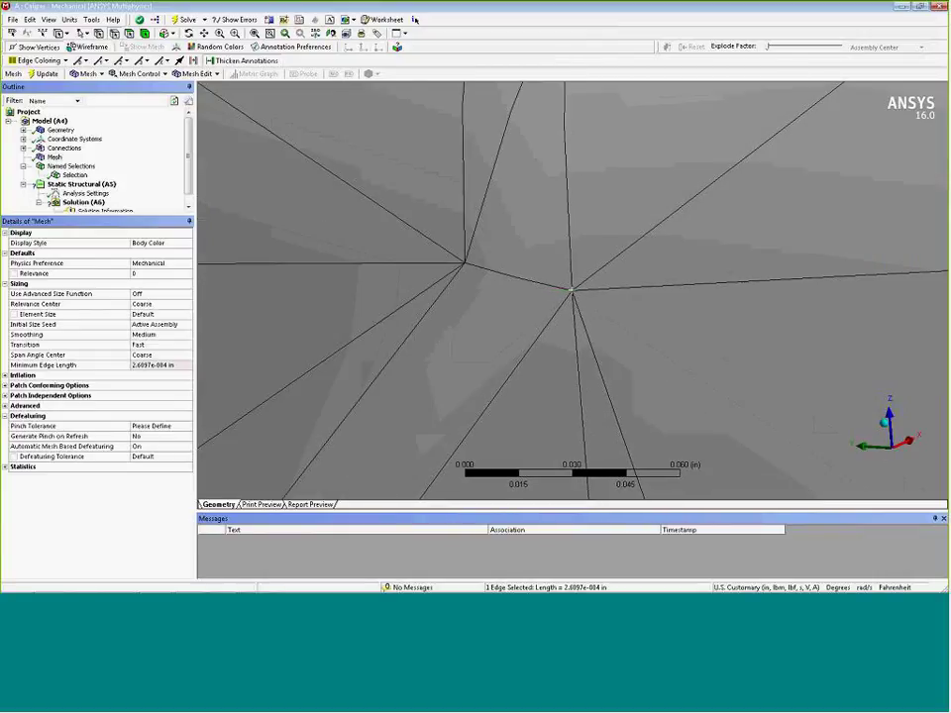
scroll(555, 287, up, 10)
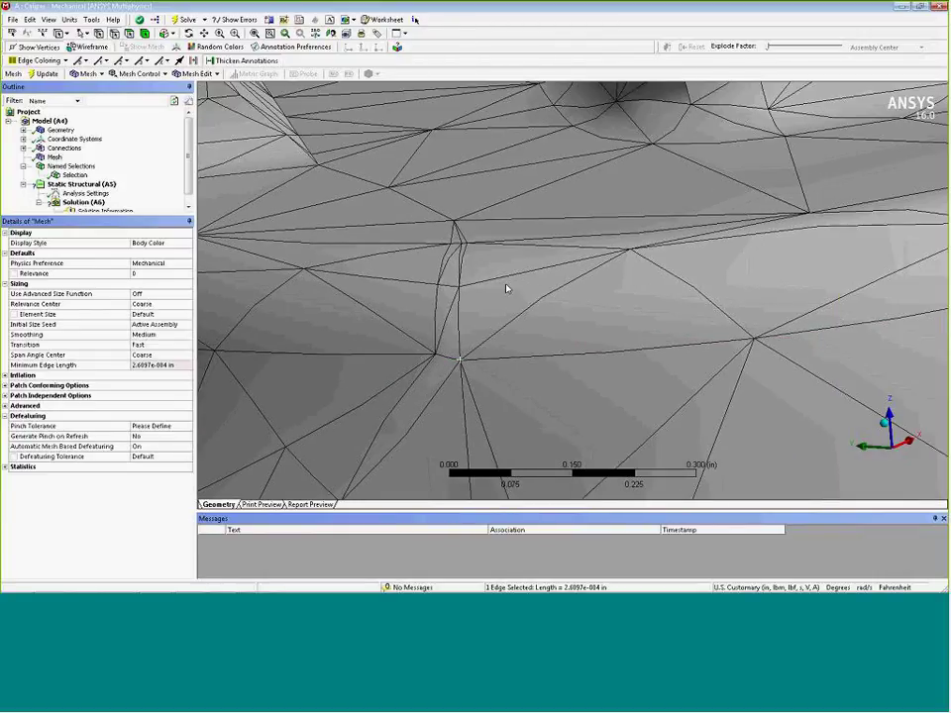
Step: Measure the short edge beside the tiny one at the sliver corner and view the surrounding mesh
click(548, 328)
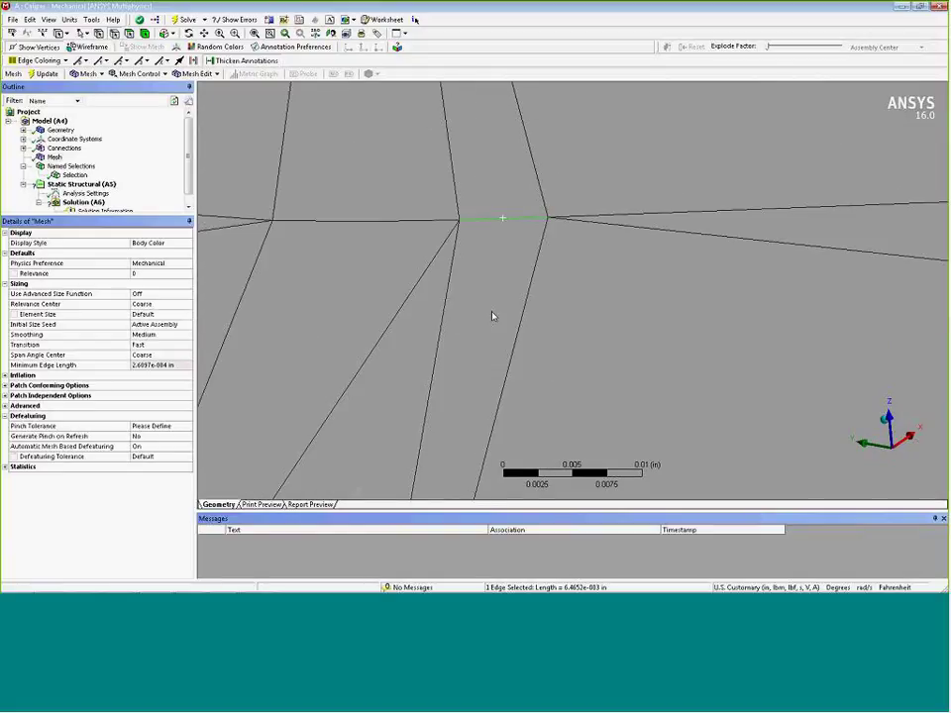
scroll(503, 284, down, 10)
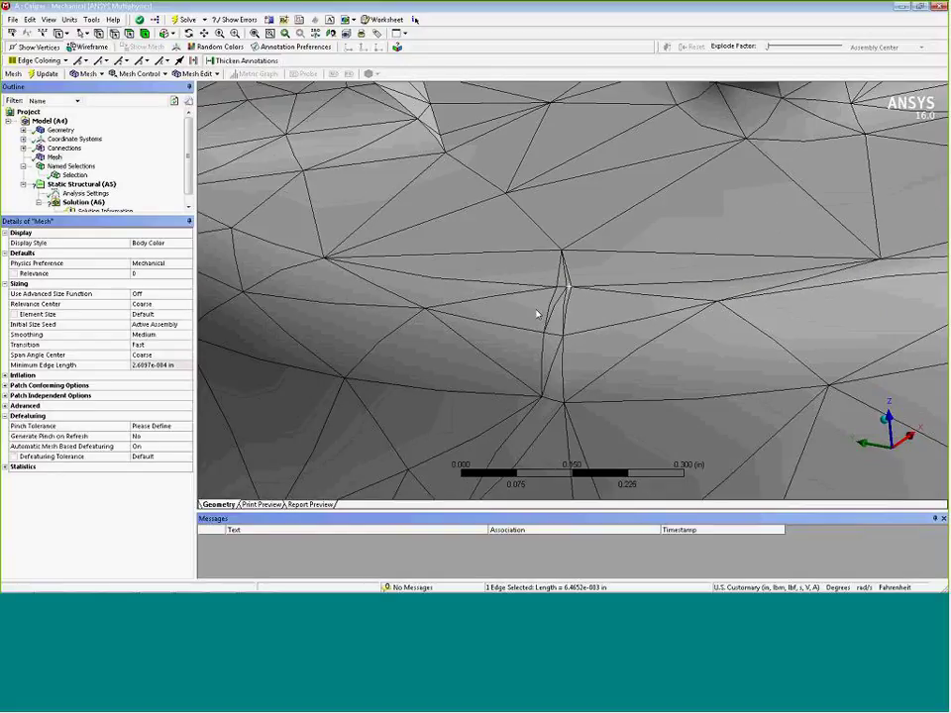
scroll(573, 323, down, 2)
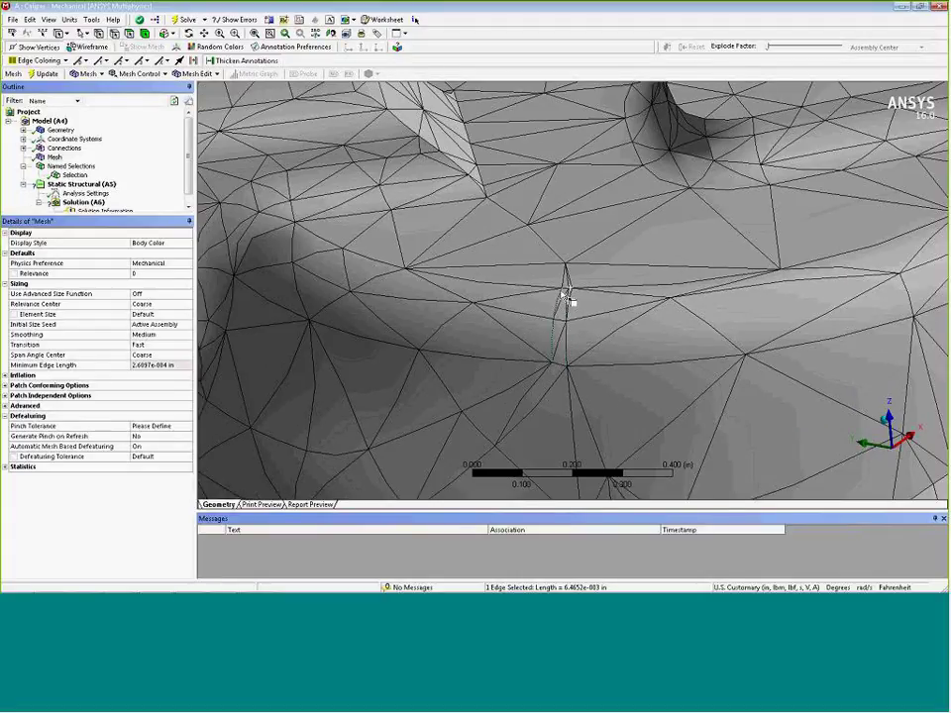
ctrl+middle_drag(591, 332, 526, 281)
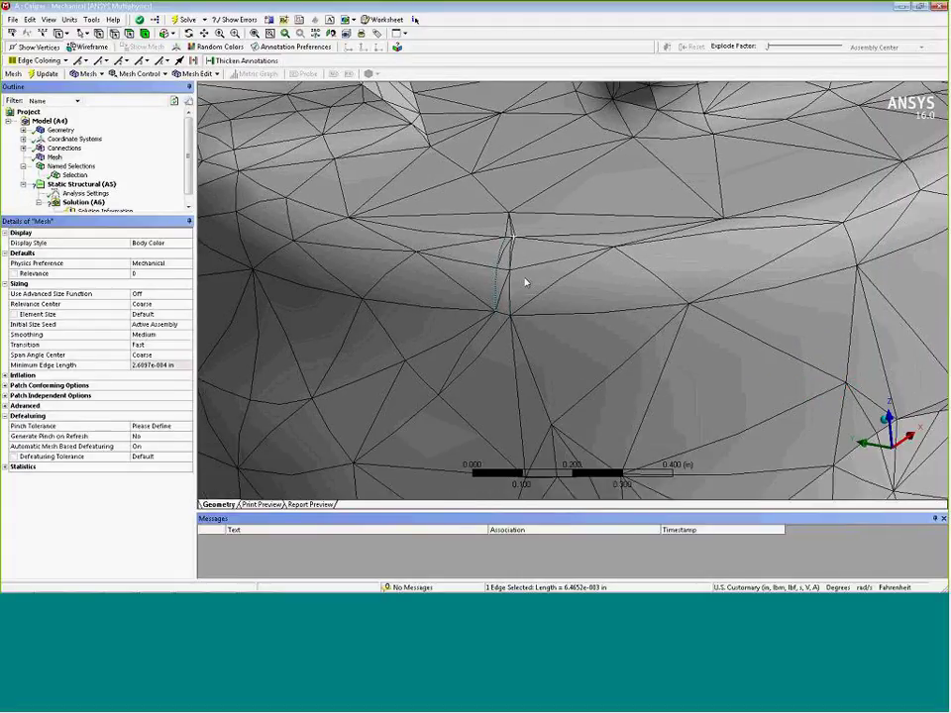
Step: Set the mesh defeaturing tolerance to 0.01 in and regenerate the mesh
click(163, 456)
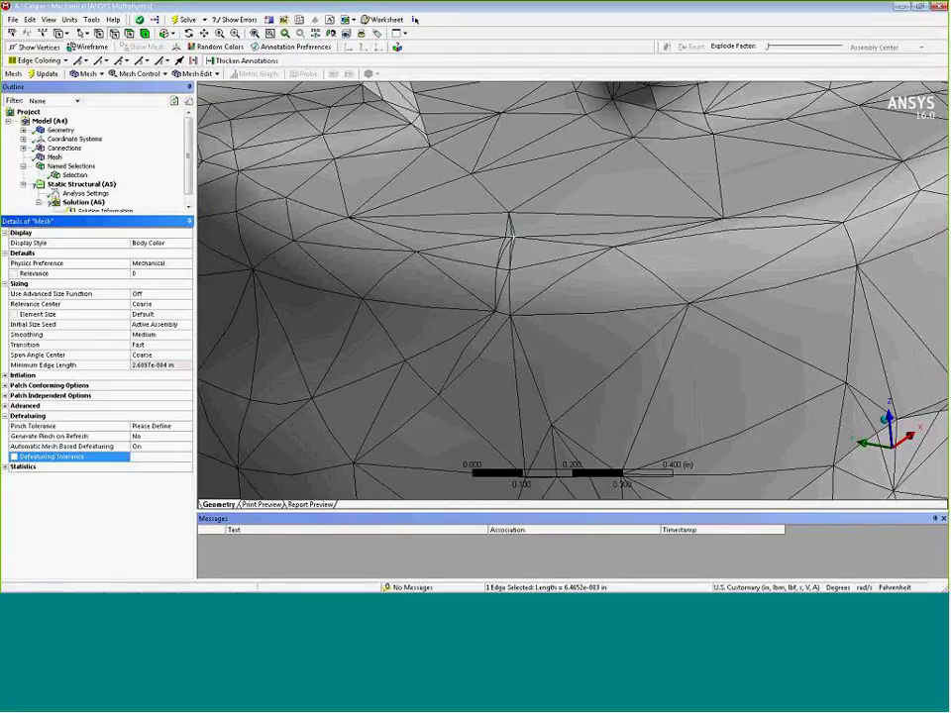
key(Return)
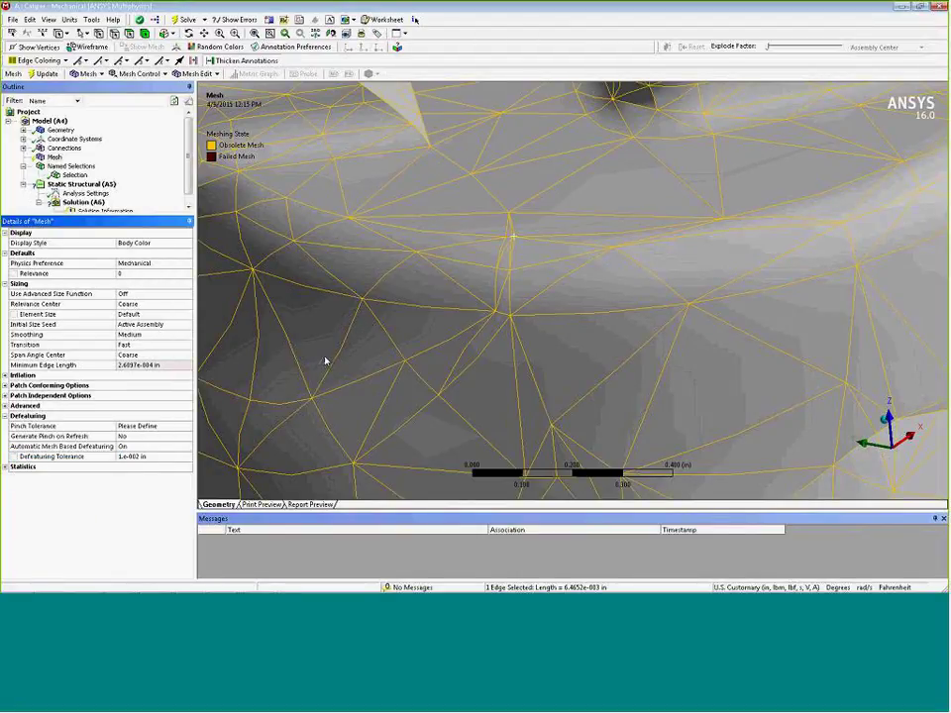
ctrl+middle_drag(325, 360, 366, 358)
right_click(58, 157)
click(78, 196)
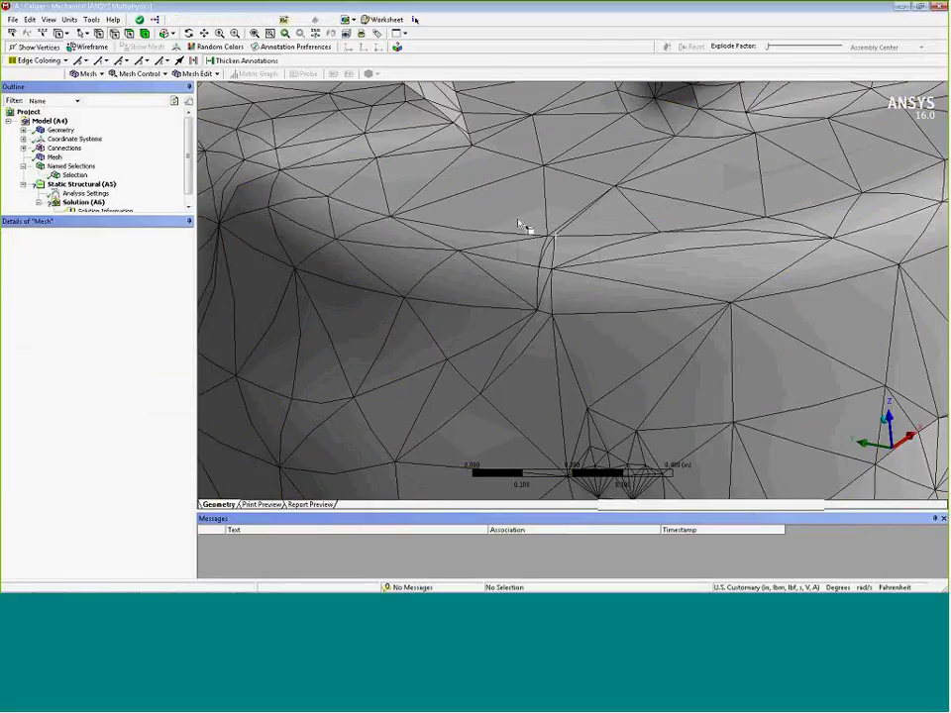
Step: Inspect the regenerated mesh at the fillet's sliver corner against the edges bounding the sliver
scroll(537, 244, up, 5)
drag(491, 217, 569, 226)
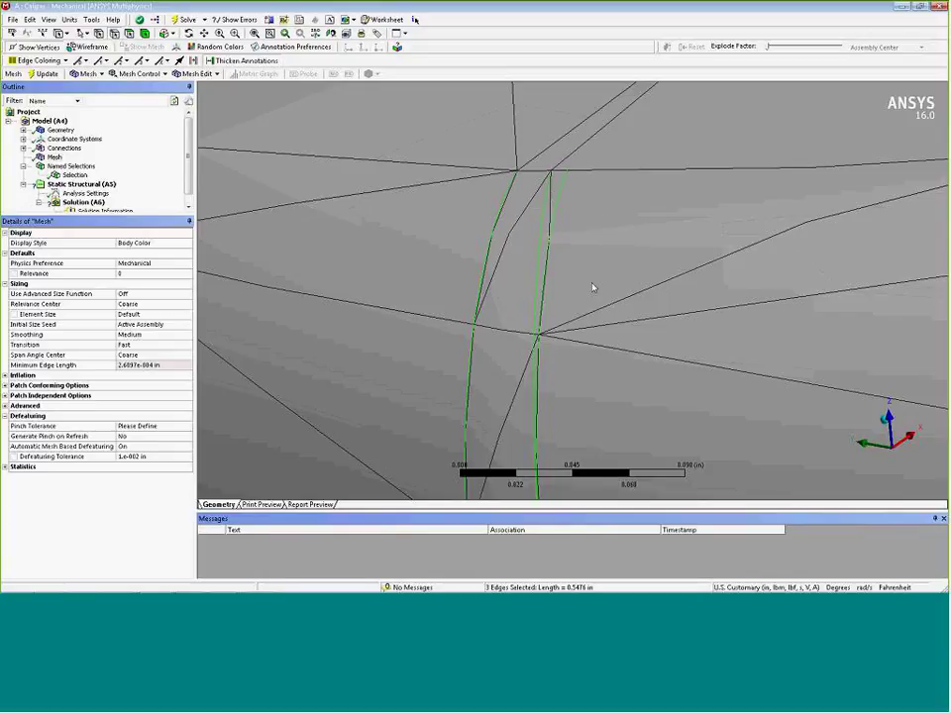
scroll(535, 266, down, 5)
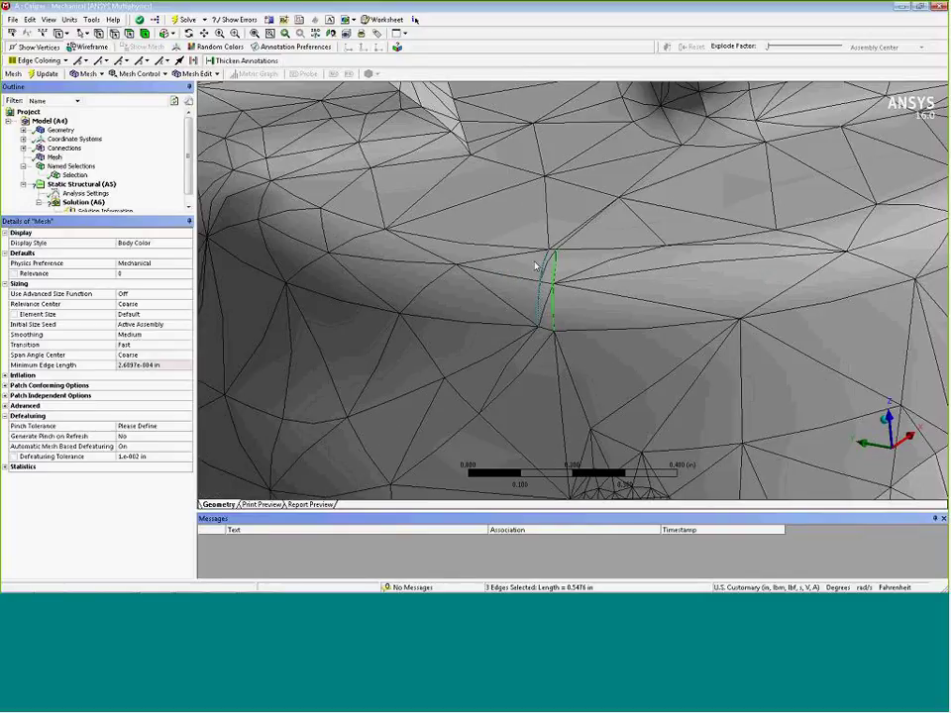
scroll(535, 265, down, 5)
scroll(490, 290, down, 2)
scroll(490, 290, up, 8)
Step: Examine the dense mesh patch on the caliper's outer wall around its two nearly coincident edges, and clear the edge selection
click(507, 223)
click(506, 204)
middle_drag(532, 257, 552, 178)
right_drag(408, 154, 614, 253)
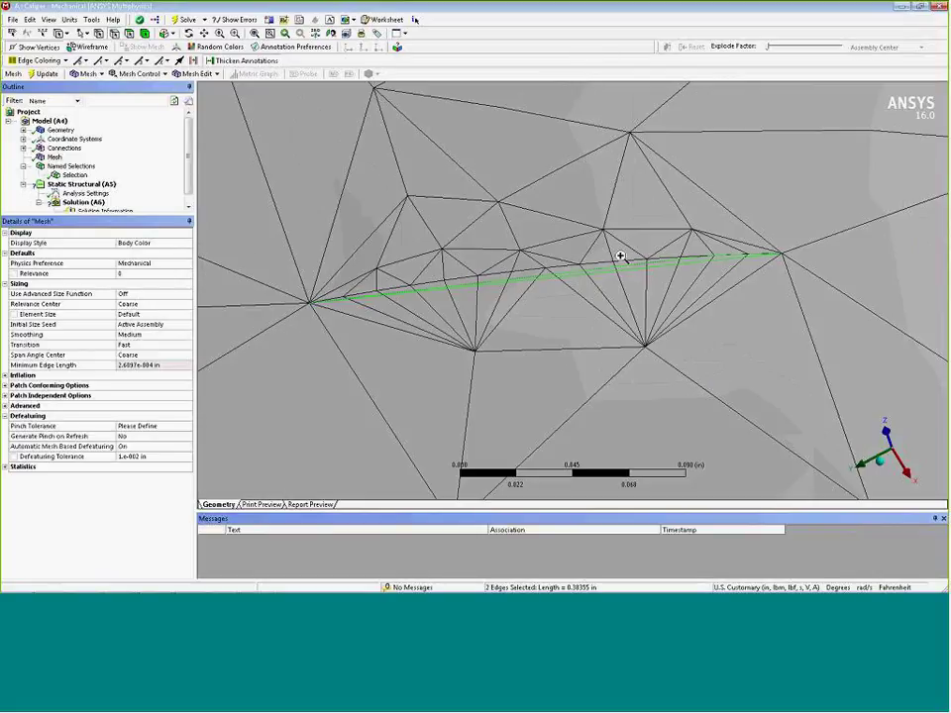
scroll(535, 290, down, 2)
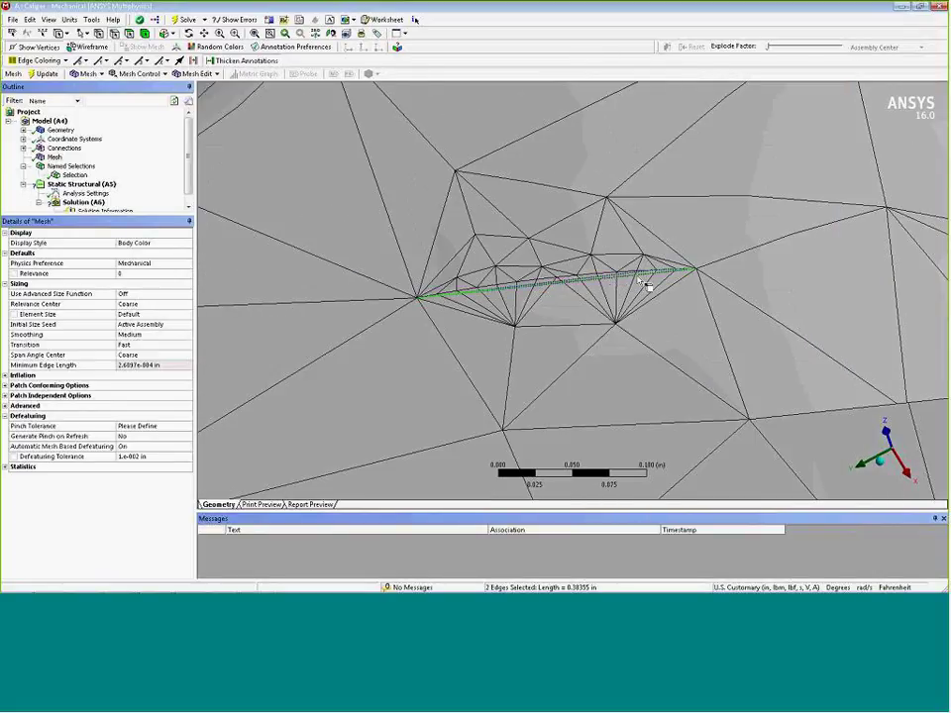
scroll(600, 291, down, 2)
scroll(571, 307, down, 2)
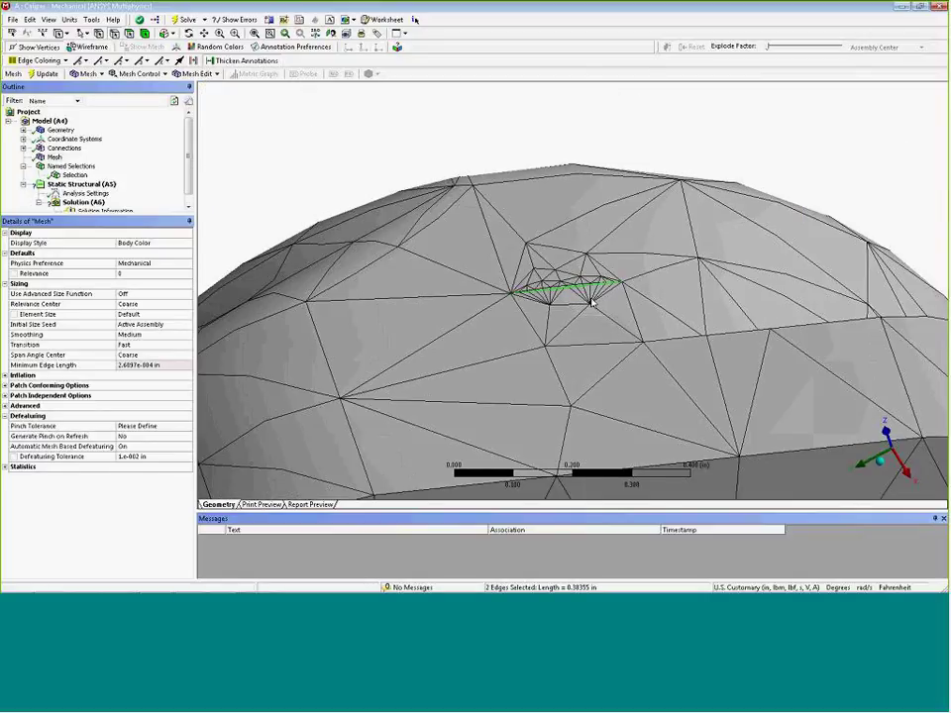
scroll(605, 322, down, 3)
middle_drag(572, 242, 315, 288)
click(292, 274)
scroll(338, 291, down, 2)
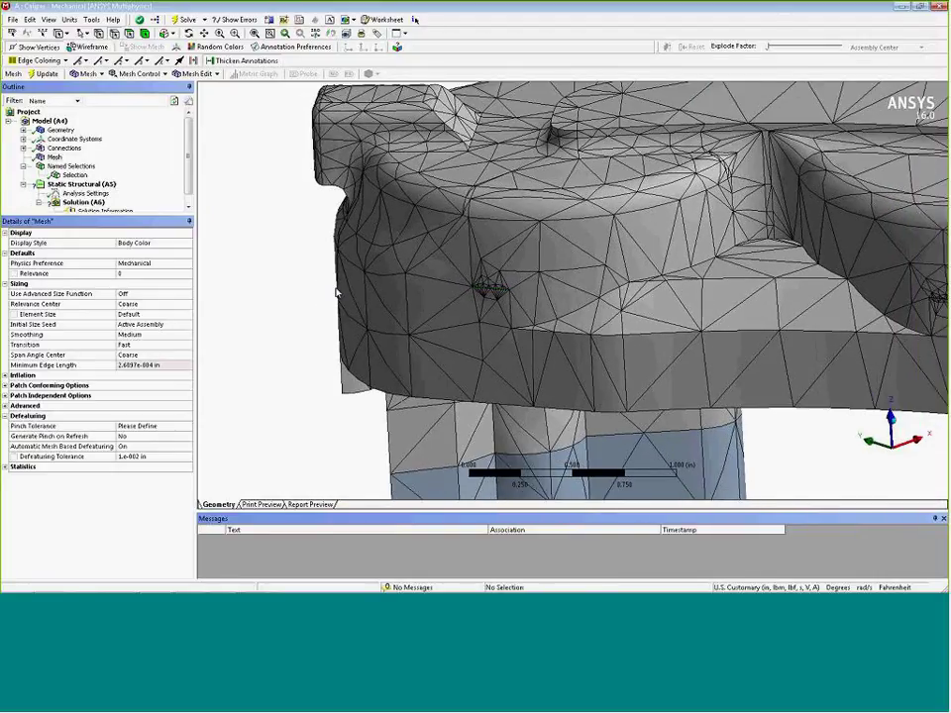
middle_drag(540, 308, 396, 298)
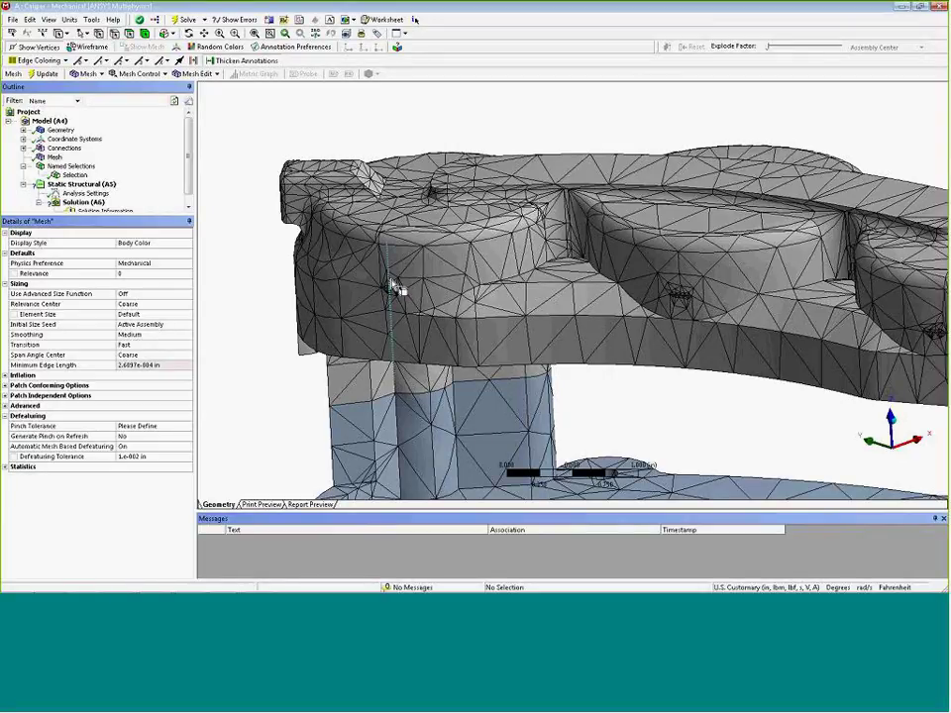
Step: Insert a mesh method on the upper caliper body, using Tetrahedrons with the Patch Independent algorithm
click(146, 36)
click(317, 183)
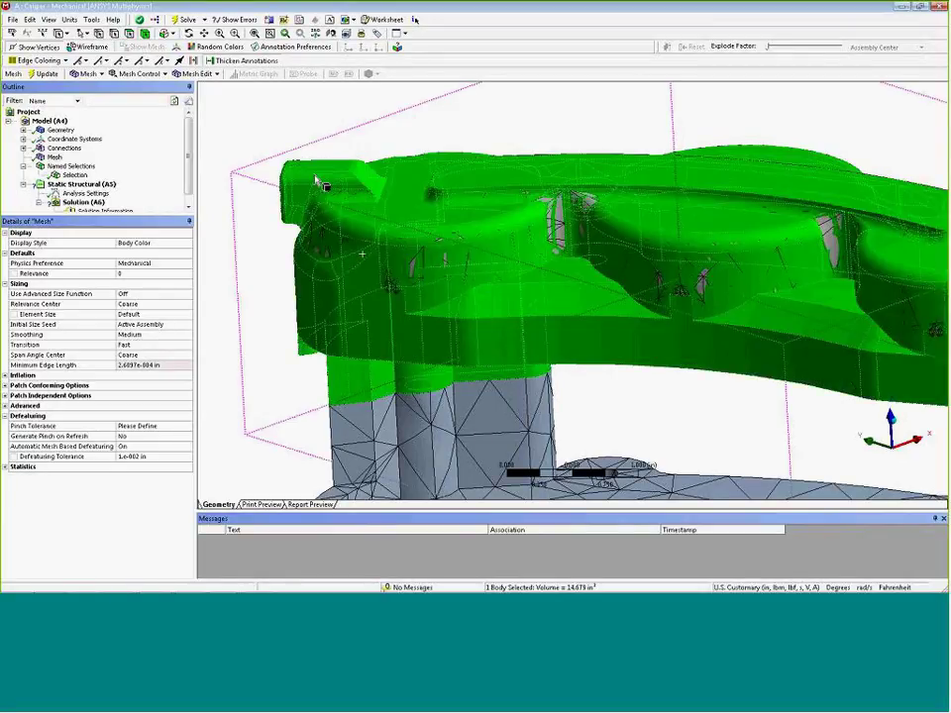
right_click(315, 178)
mouse_move(342, 181)
click(510, 182)
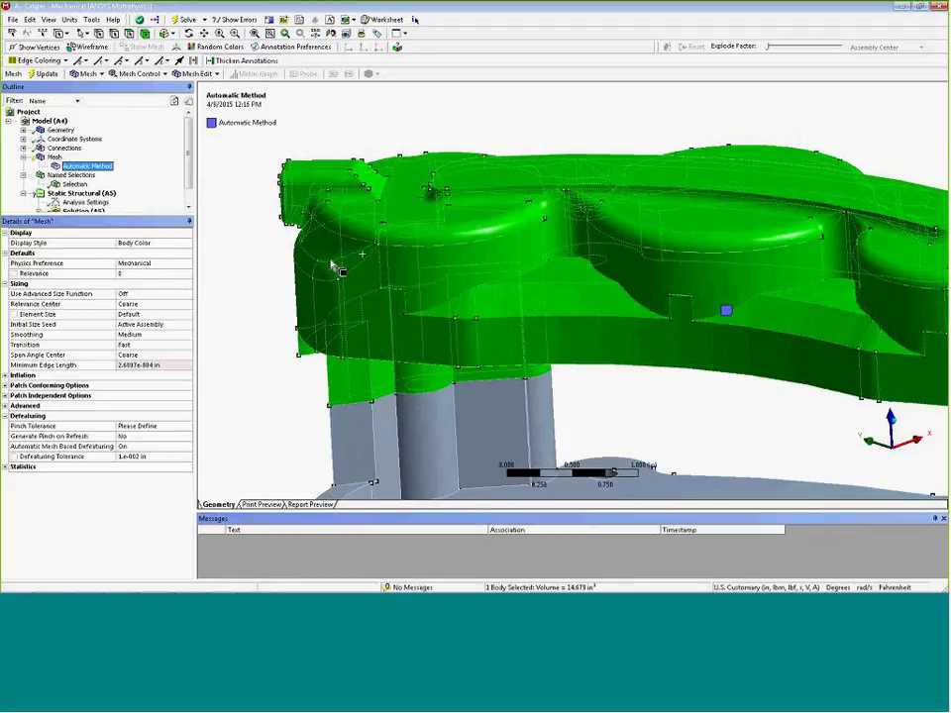
click(124, 285)
click(129, 302)
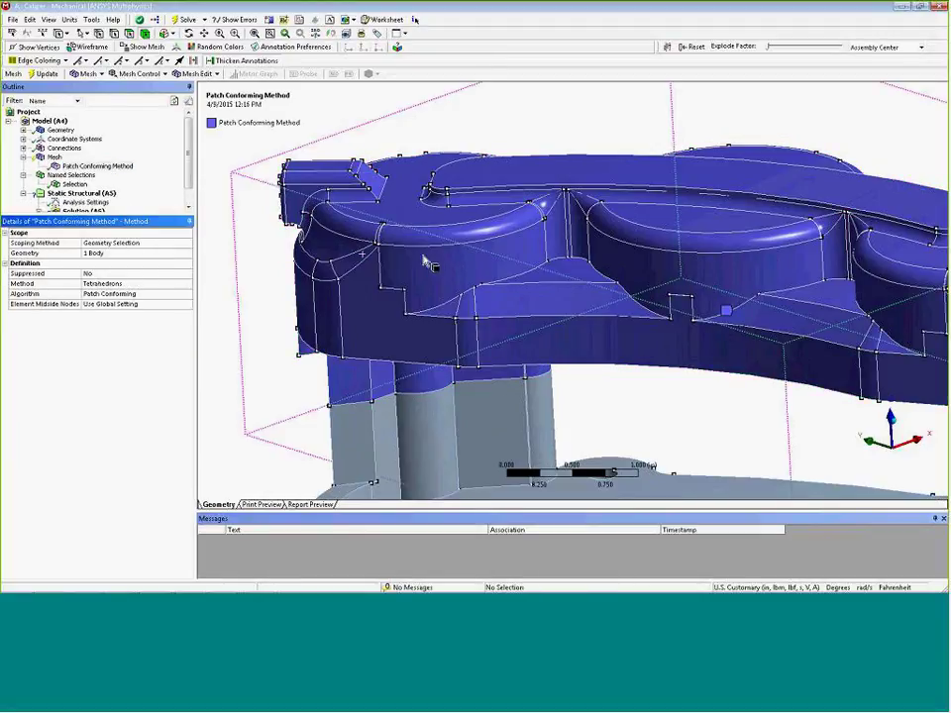
click(129, 294)
click(124, 314)
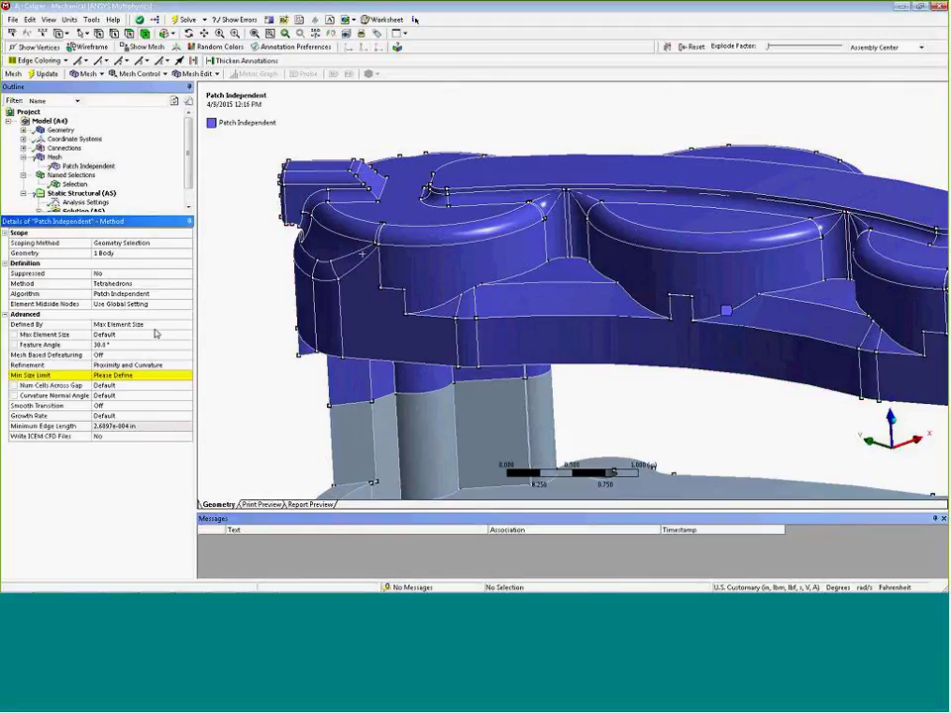
Step: Set the patch independent method's refinement to No and its max element size to 0.2 in
click(180, 366)
click(187, 366)
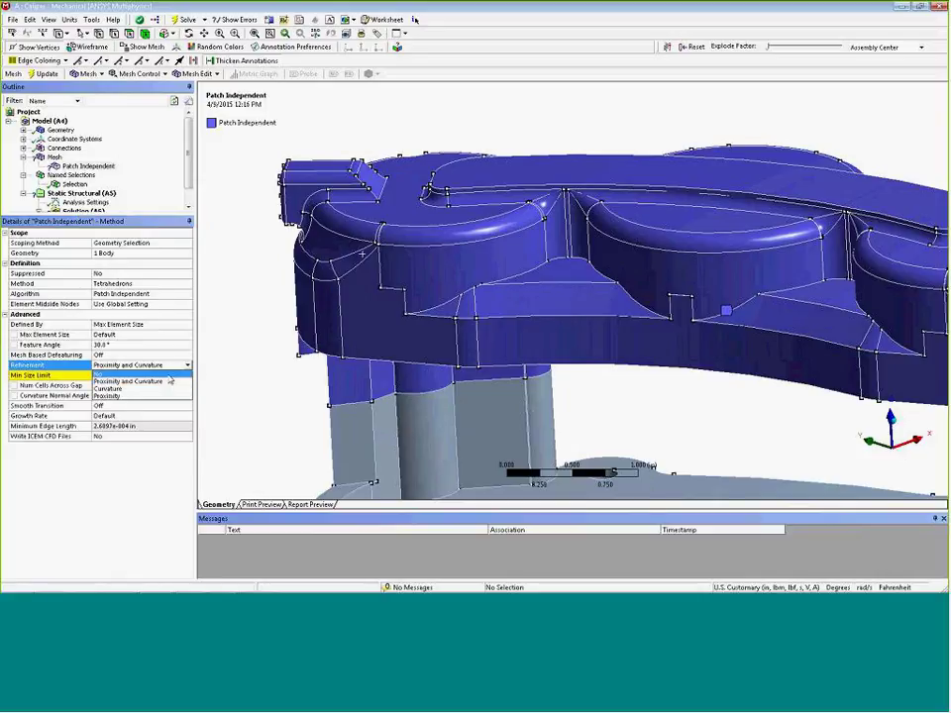
click(128, 376)
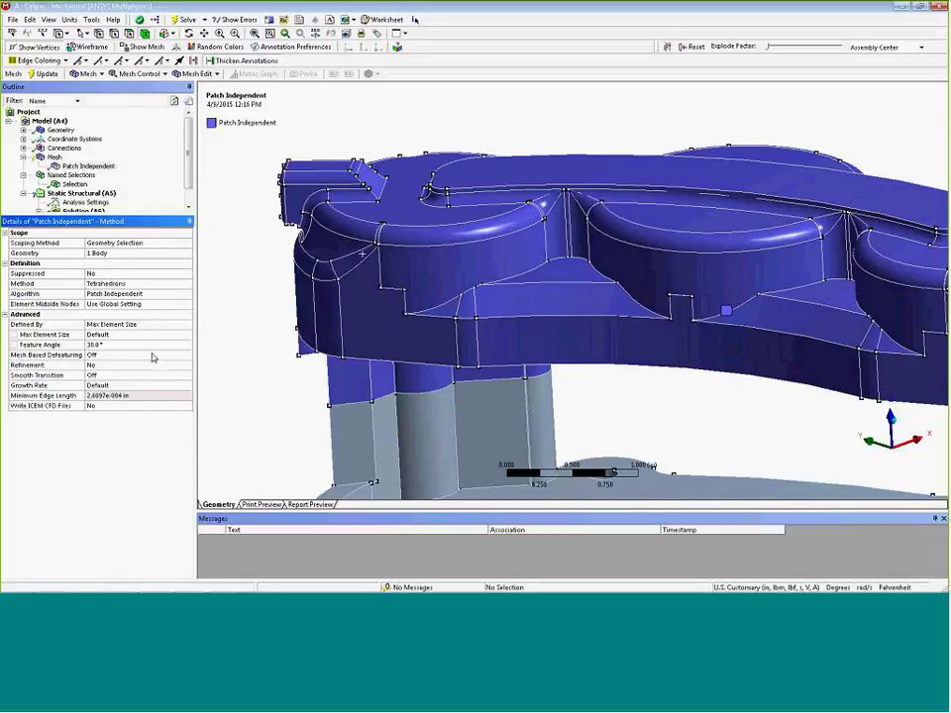
click(117, 335)
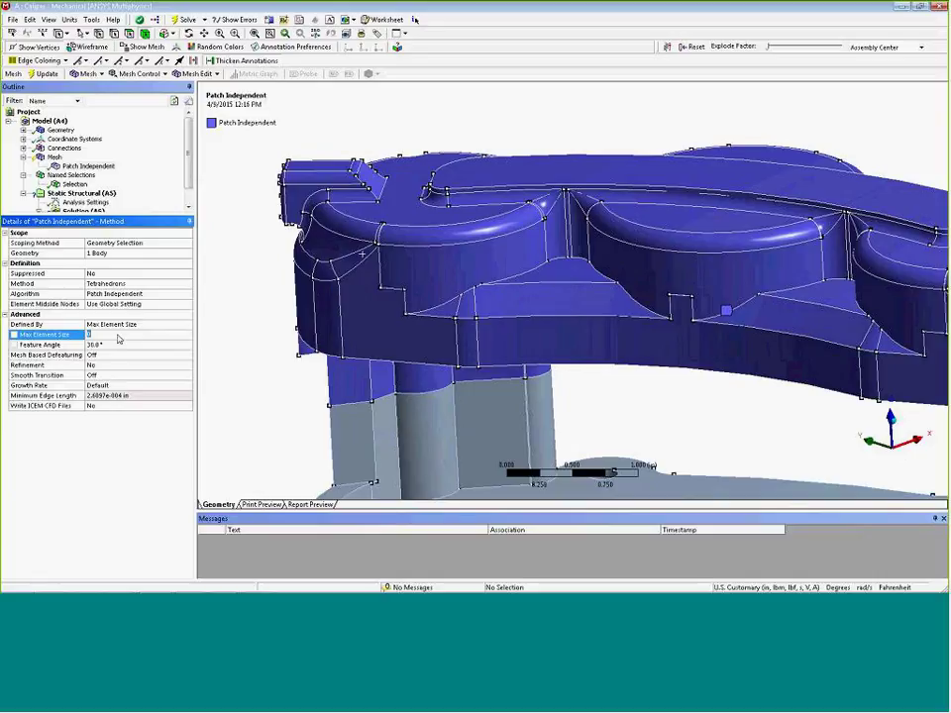
text(0.2)
key(Return)
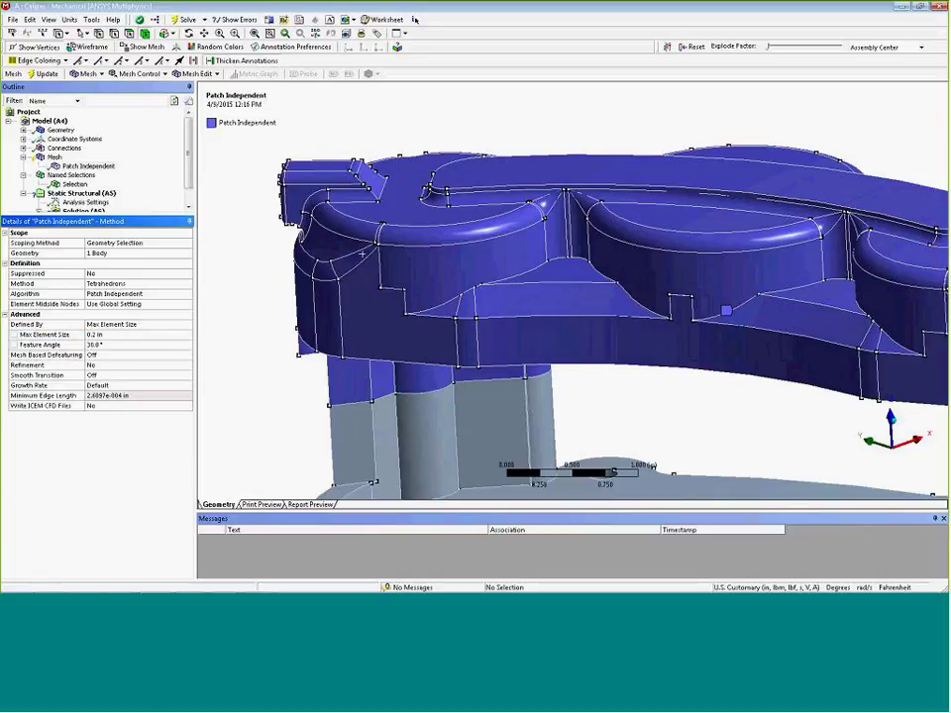
Step: Generate the patch independent mesh and inspect the method body's sliver faces at the fillet corner while it runs
right_click(53, 158)
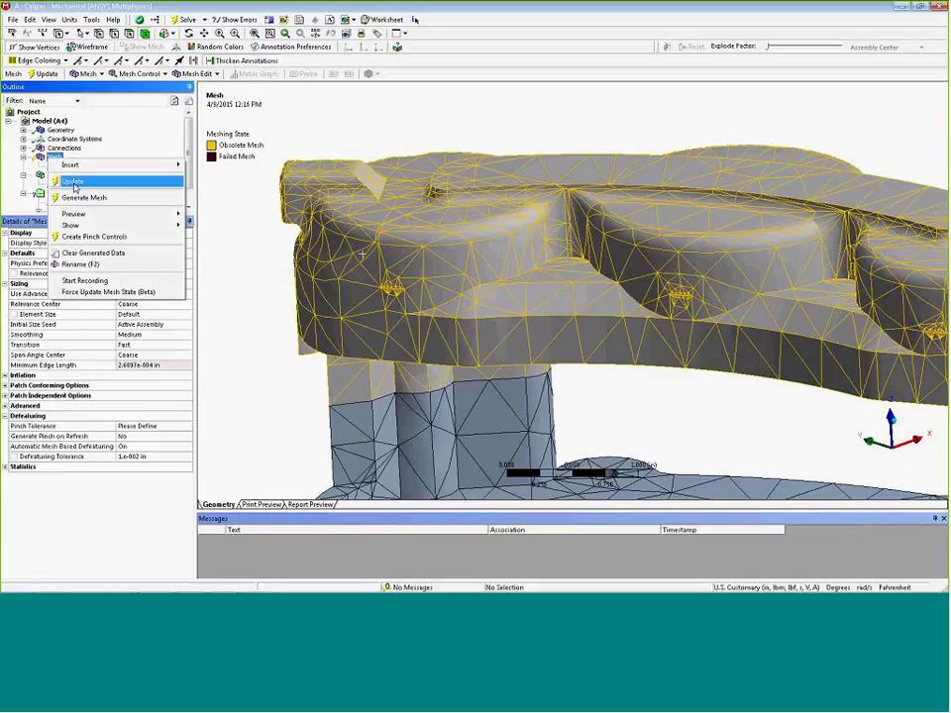
click(86, 197)
click(80, 167)
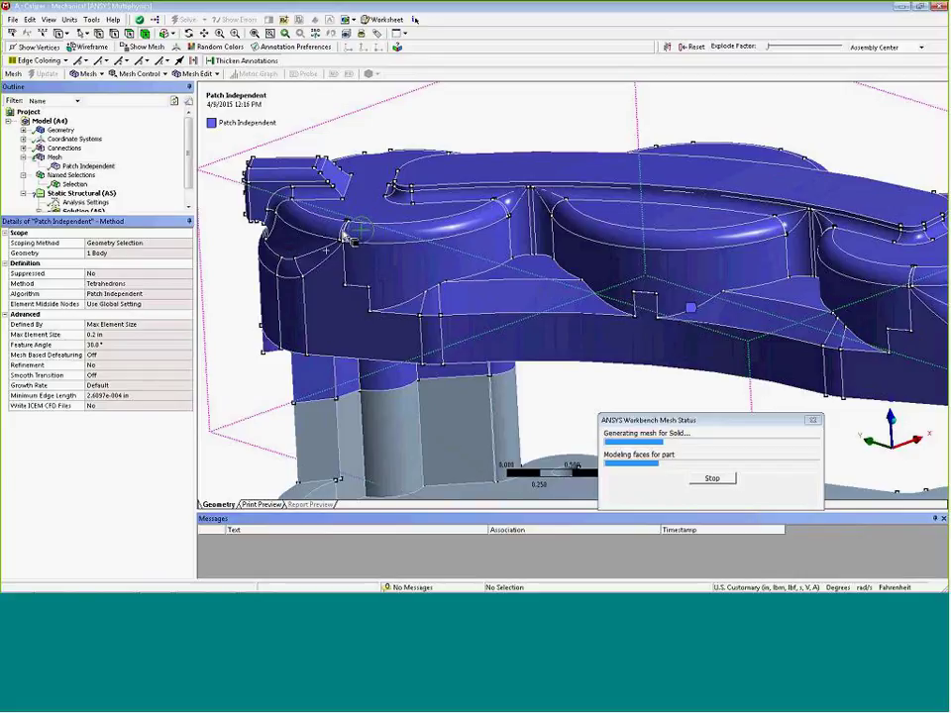
right_drag(322, 206, 382, 264)
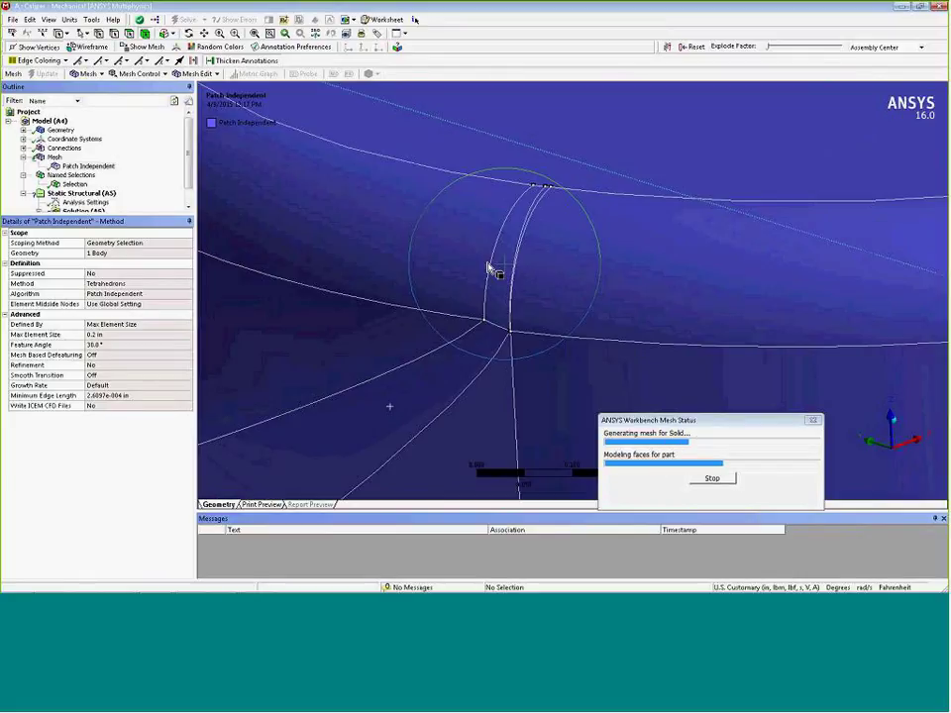
scroll(483, 315, down, 4)
scroll(485, 319, down, 5)
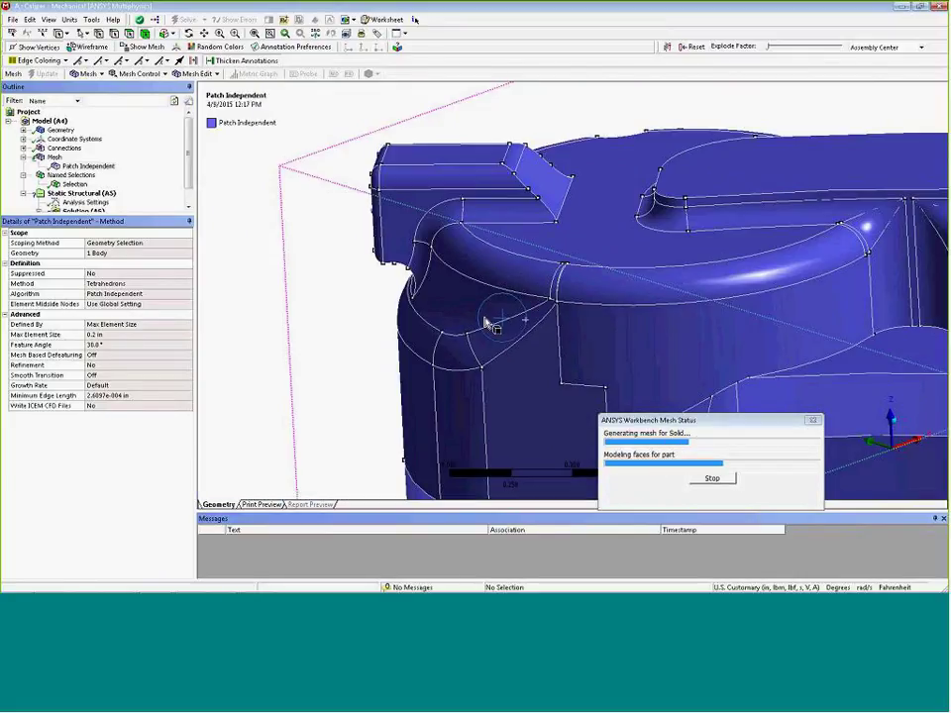
scroll(585, 352, up, 3)
scroll(607, 329, down, 3)
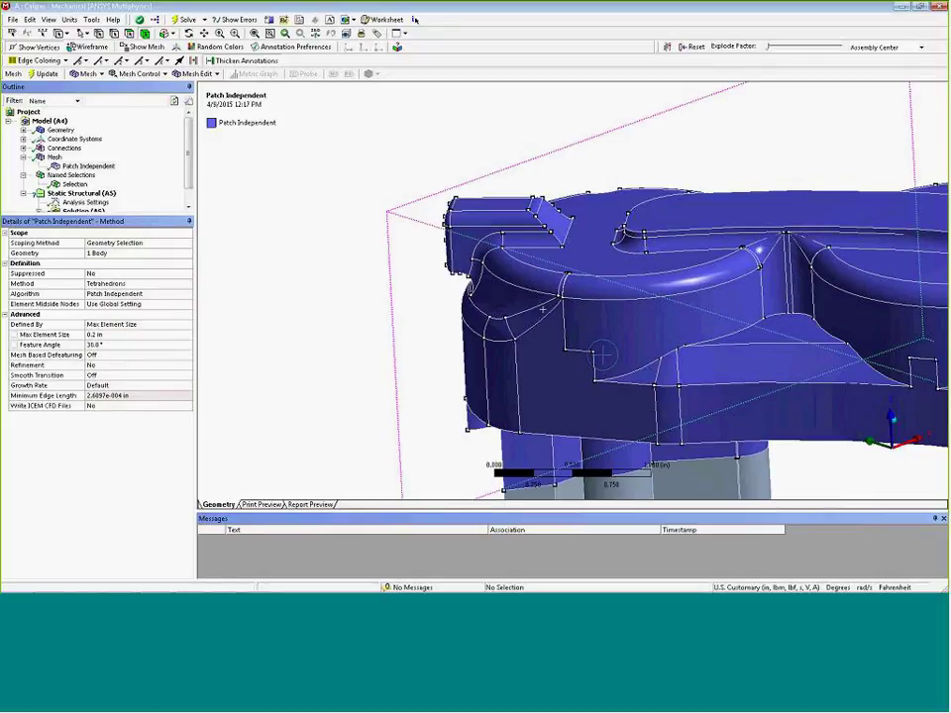
Step: Display the patch independent mesh and select the narrow fillet faces around the raised pad and beside the end lug
ctrl+middle_drag(622, 352, 424, 324)
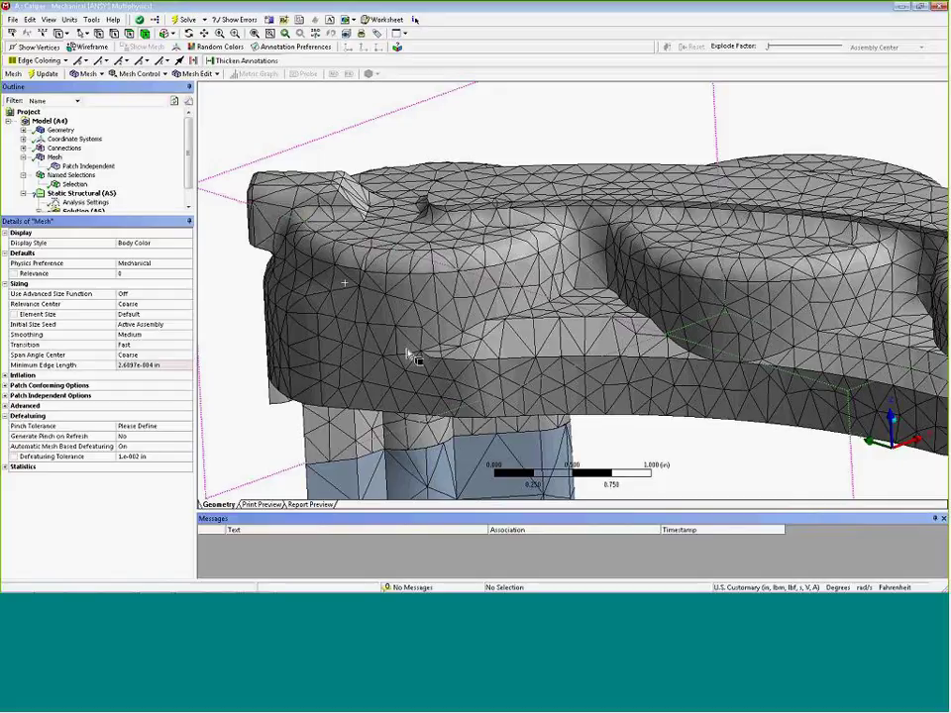
middle_drag(414, 340, 487, 271)
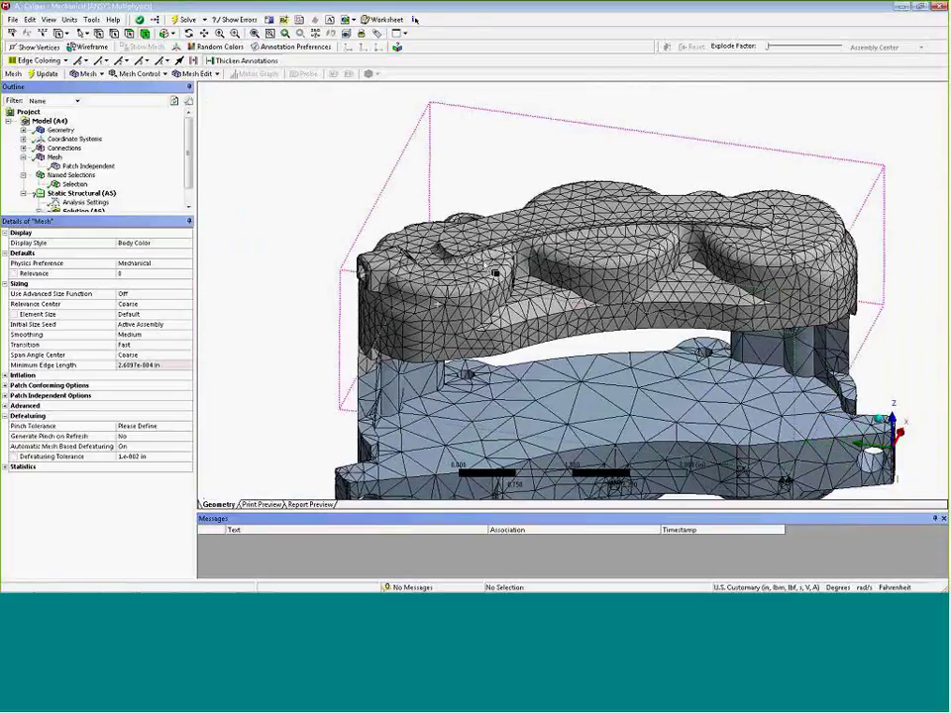
right_drag(364, 187, 560, 346)
mouse_move(510, 251)
mouse_down()
mouse_move(578, 295)
mouse_move(622, 281)
mouse_up()
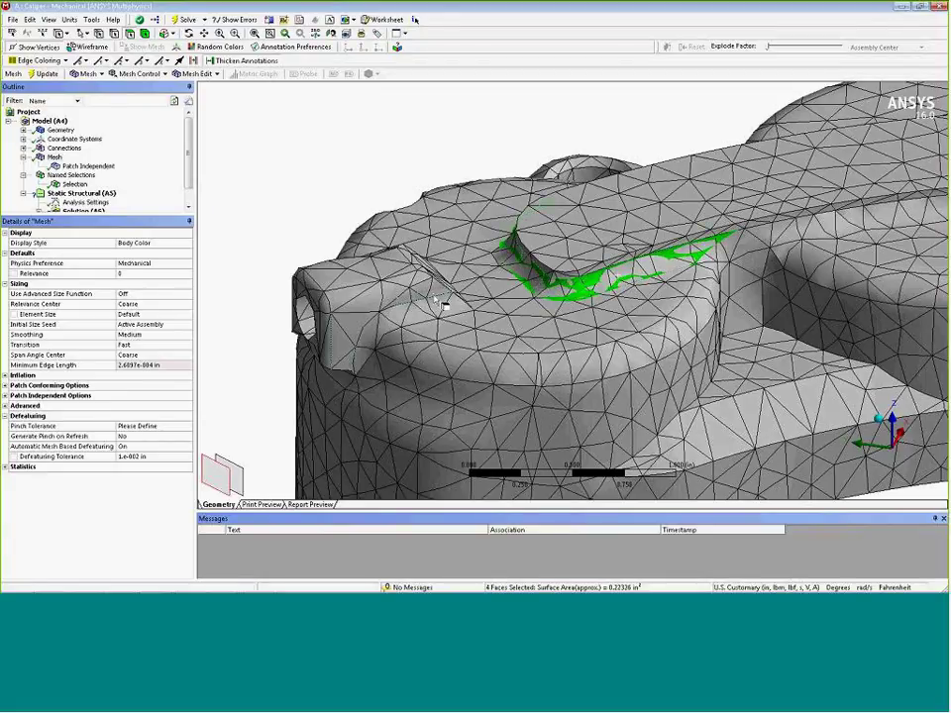
ctrl+click(395, 325)
ctrl+click(360, 366)
middle_drag(543, 323, 463, 203)
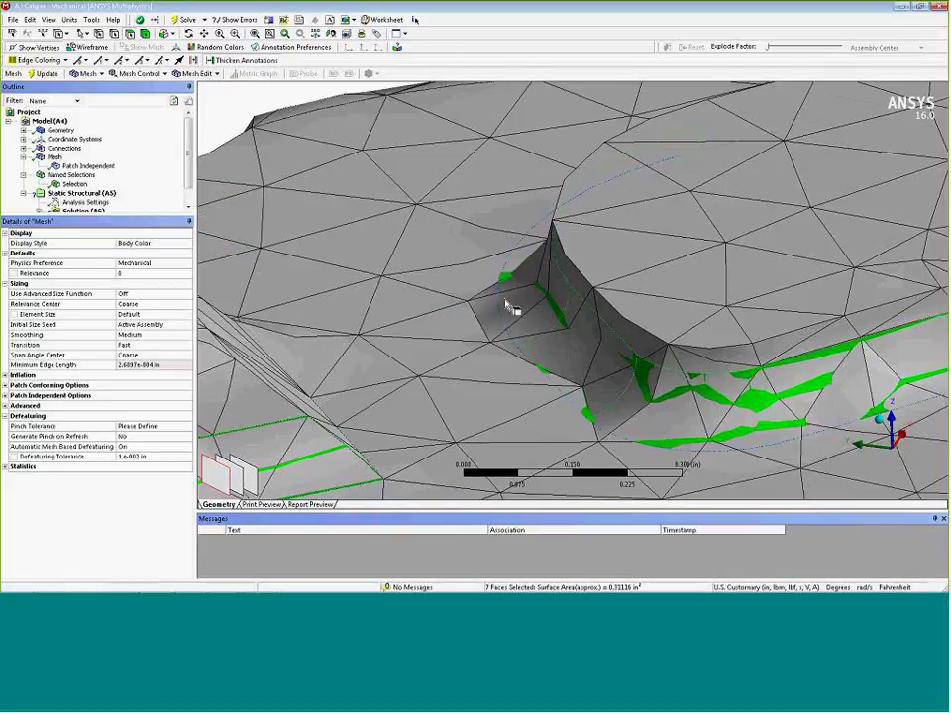
Step: Examine how the elements follow or cross the selected fillet faces' boundaries, and clear the face selection
scroll(505, 308, down, 5)
scroll(507, 337, down, 4)
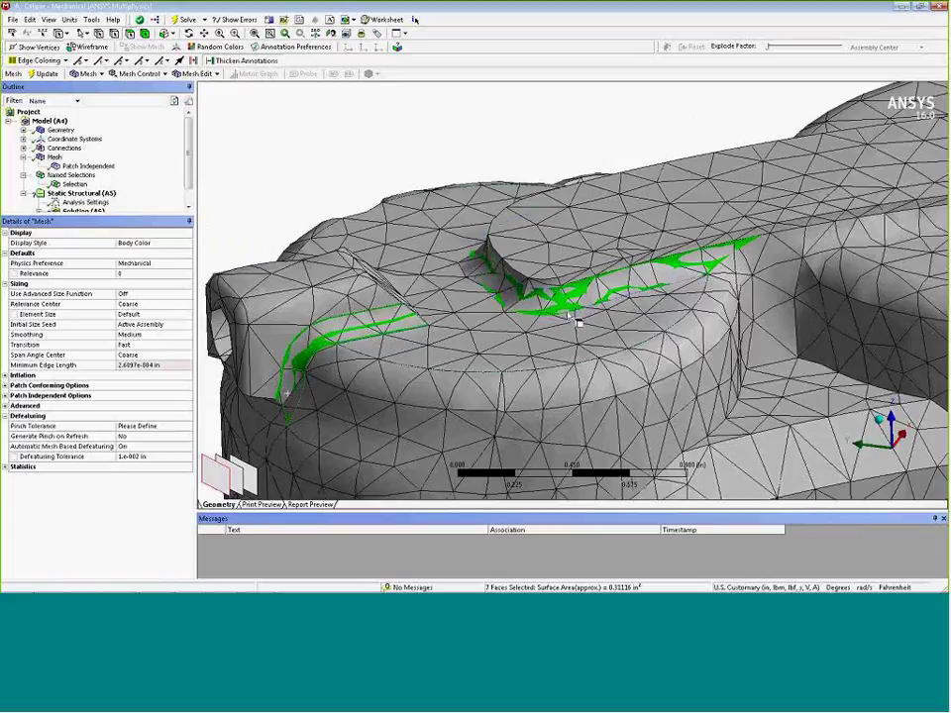
middle_drag(526, 327, 533, 319)
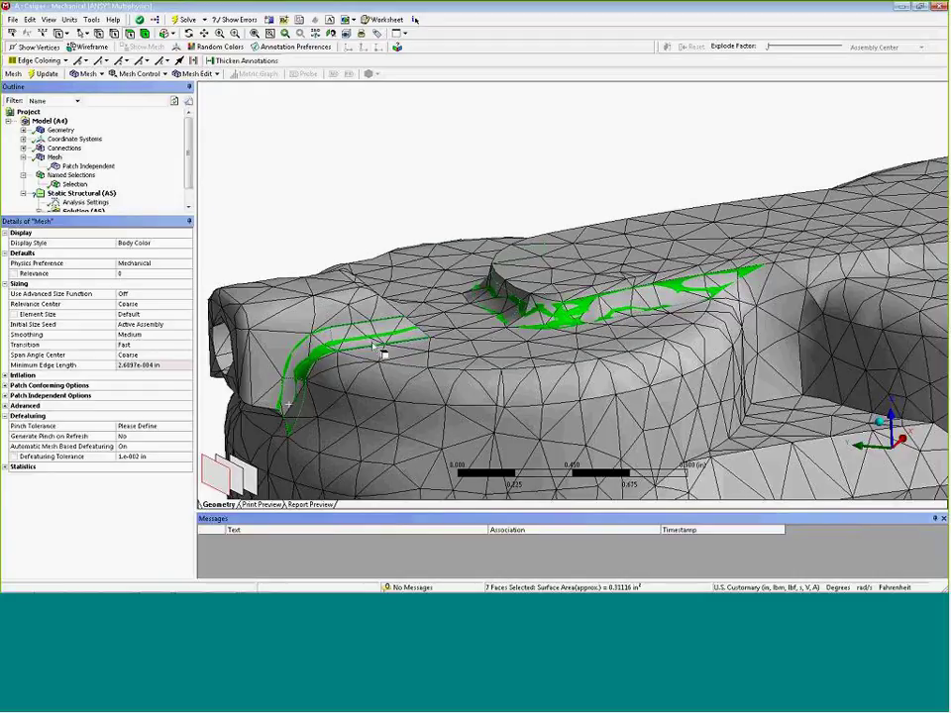
middle_drag(307, 280, 508, 295)
scroll(592, 294, down, 5)
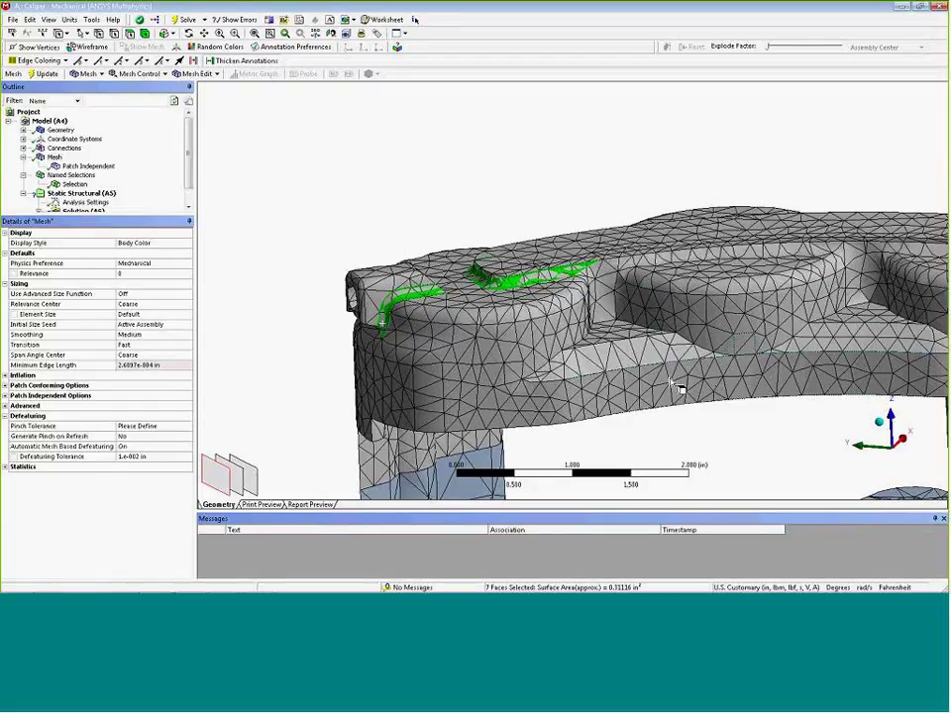
ctrl+middle_drag(679, 386, 620, 373)
click(334, 201)
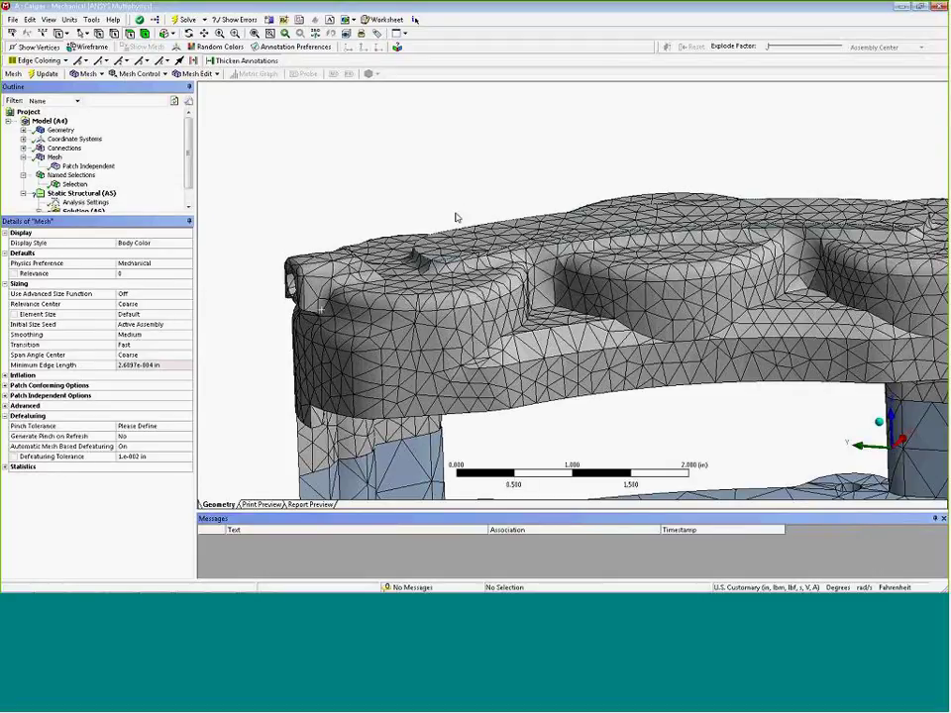
Step: Switch to the PowerPoint slide show of the meshing presentation and advance to the MultiZone Meshing slide
mouse_move(257, 582)
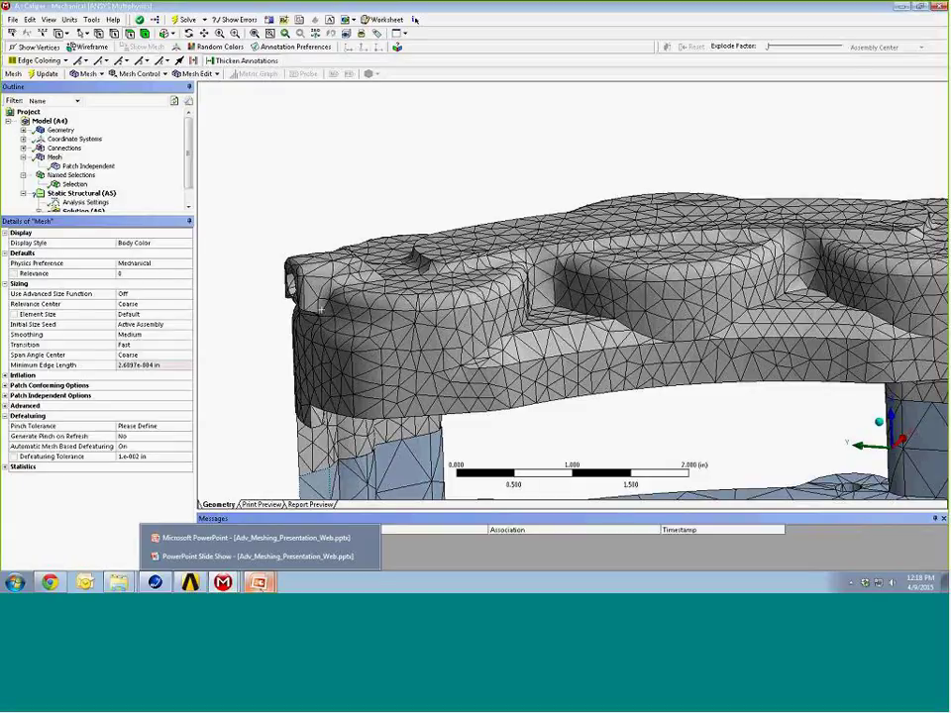
click(256, 556)
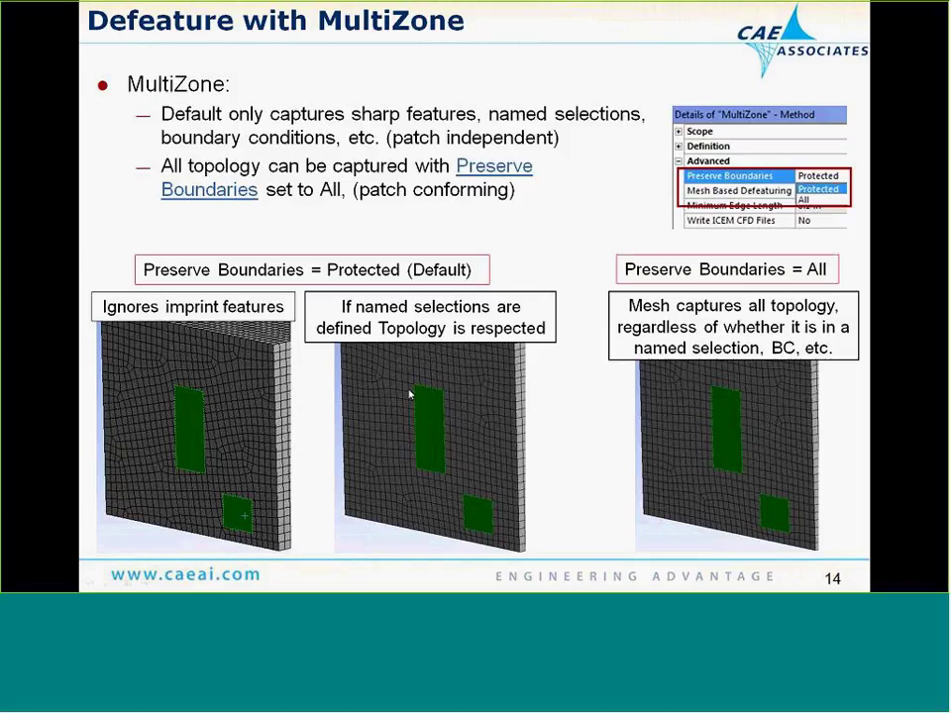
click(409, 392)
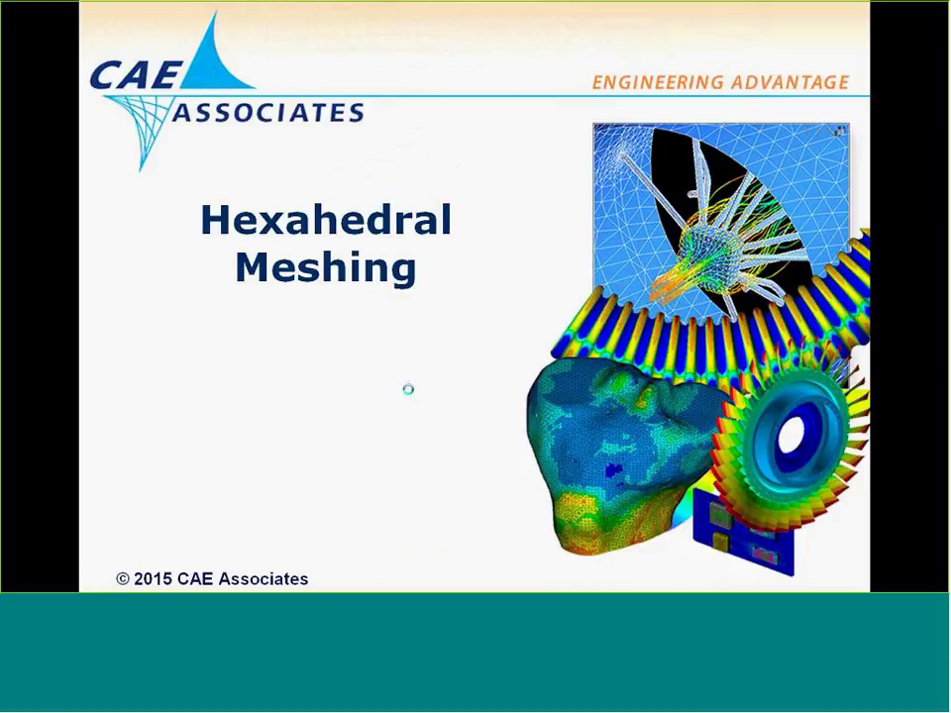
key(Right)
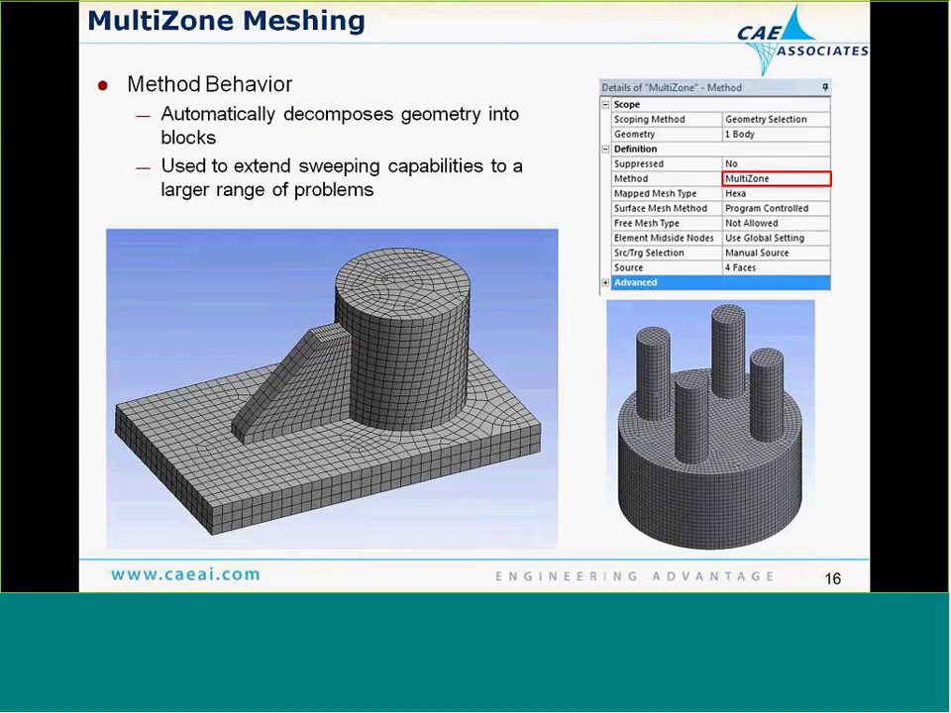
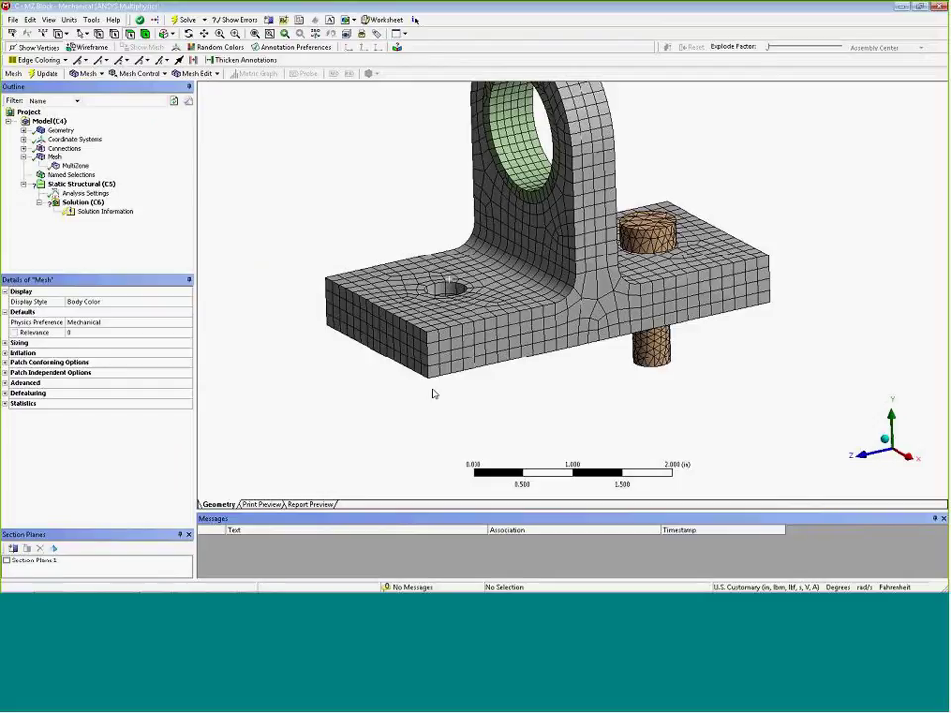
Step: Isolate the bracket body and add inflation to its MultiZone method at the large bore, both bolt holes and both base fillets
right_click(457, 309)
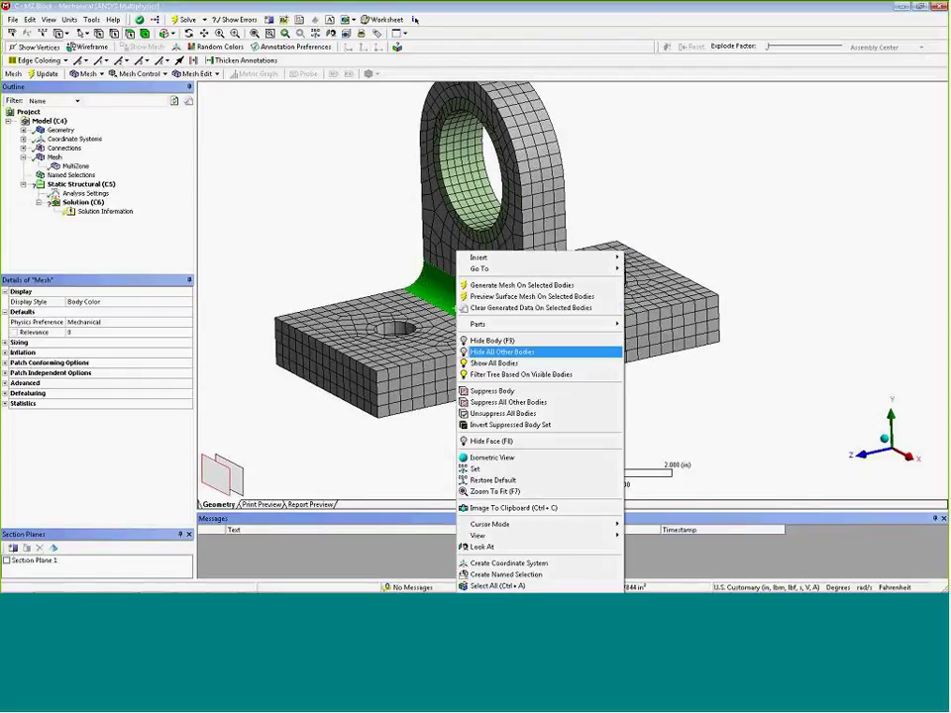
click(500, 352)
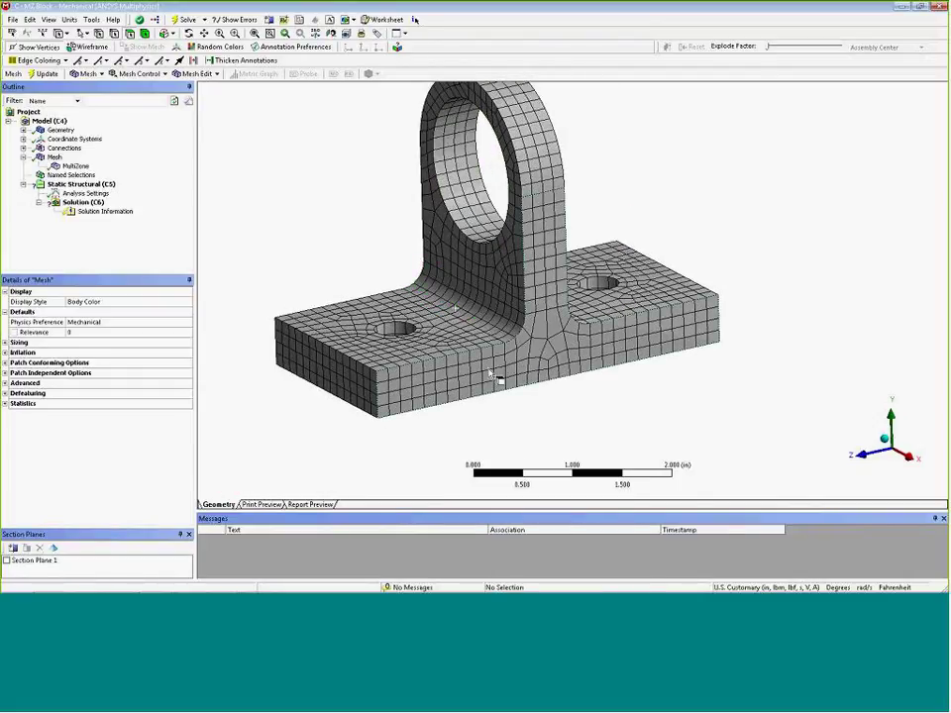
click(469, 313)
ctrl+click(390, 330)
ctrl+click(479, 229)
ctrl+click(601, 283)
middle_drag(602, 283, 384, 342)
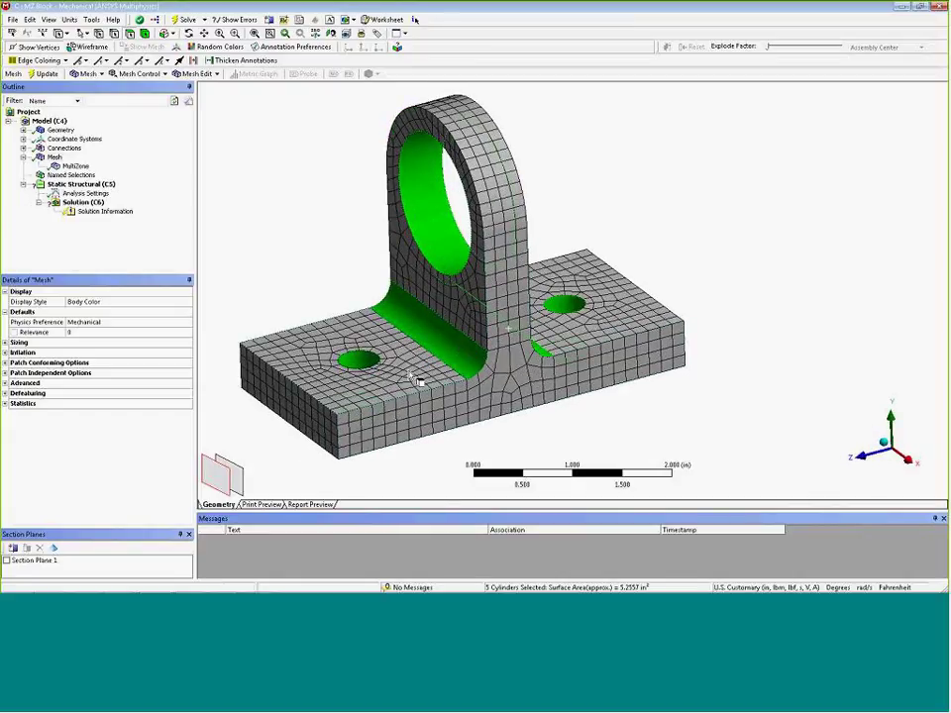
click(74, 166)
right_click(74, 166)
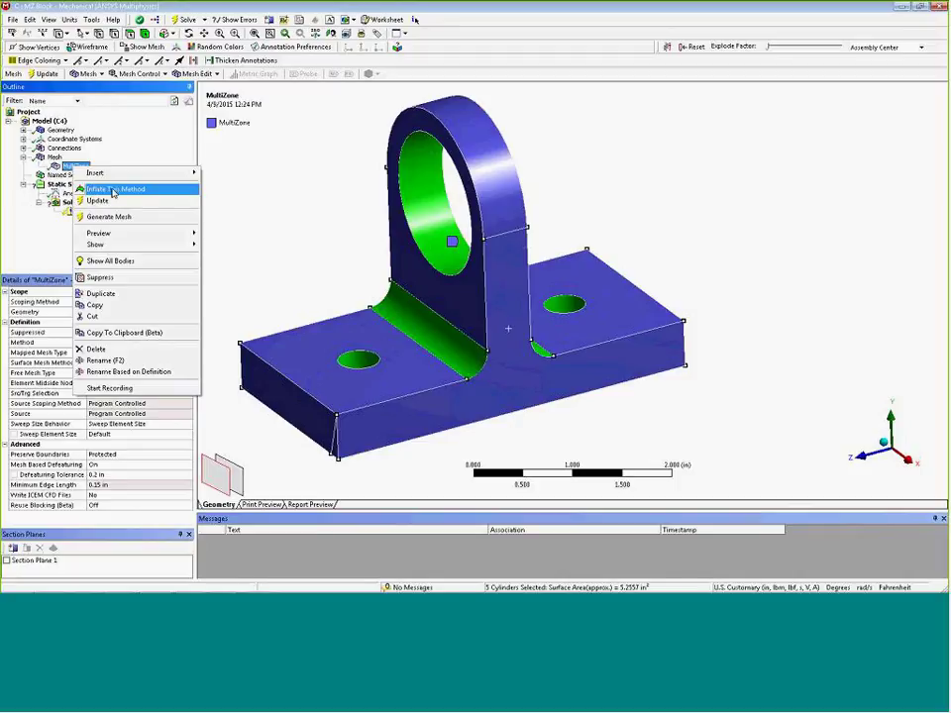
click(113, 190)
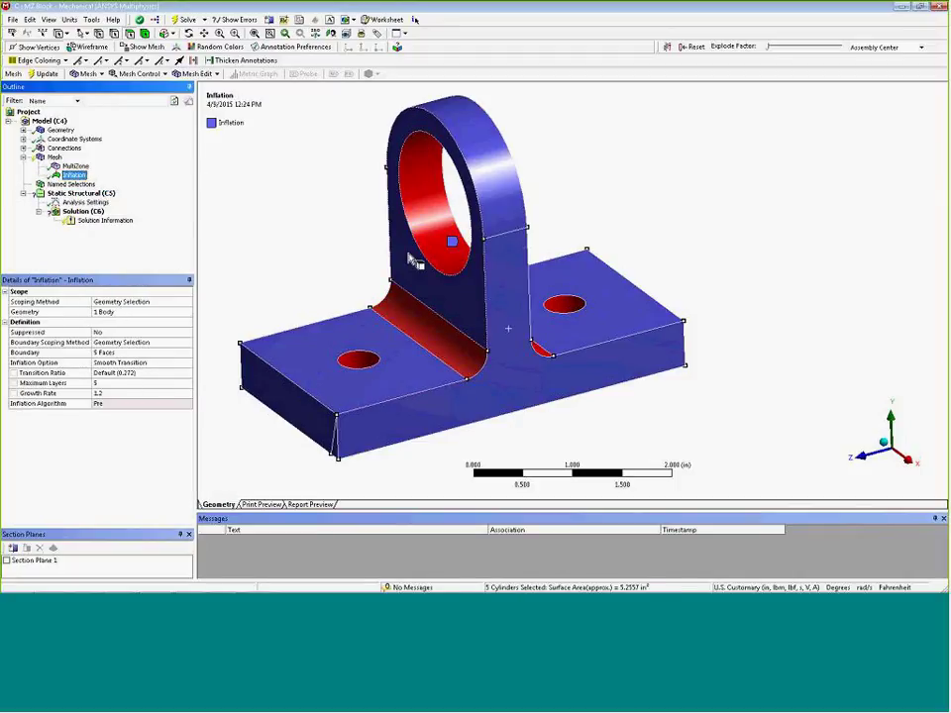
Step: Set the inflation option to First Layer Thickness with a first layer height of 2.5e-002 in and 2 maximum layers
click(186, 364)
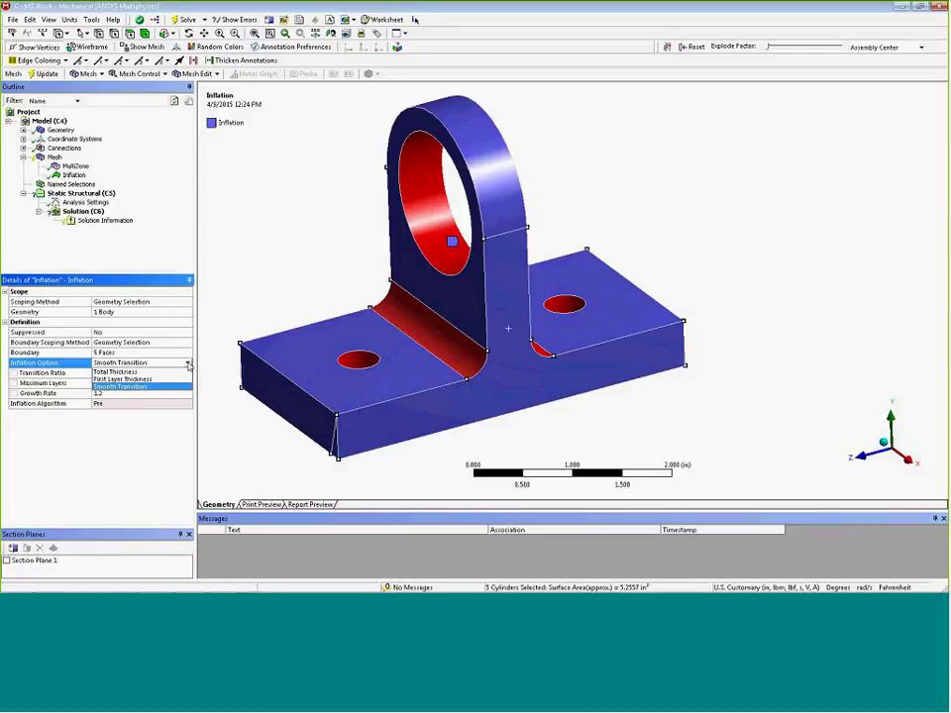
click(158, 382)
click(150, 376)
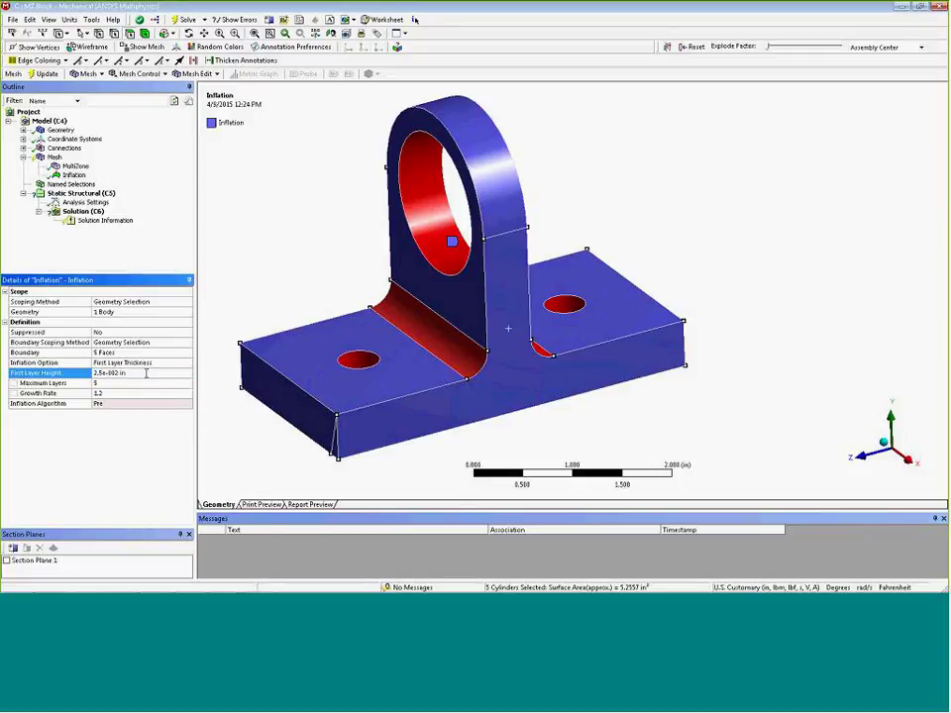
click(107, 384)
key(Return)
Step: Generate the inflated MultiZone mesh and display it at the end of the base fillet
right_click(51, 156)
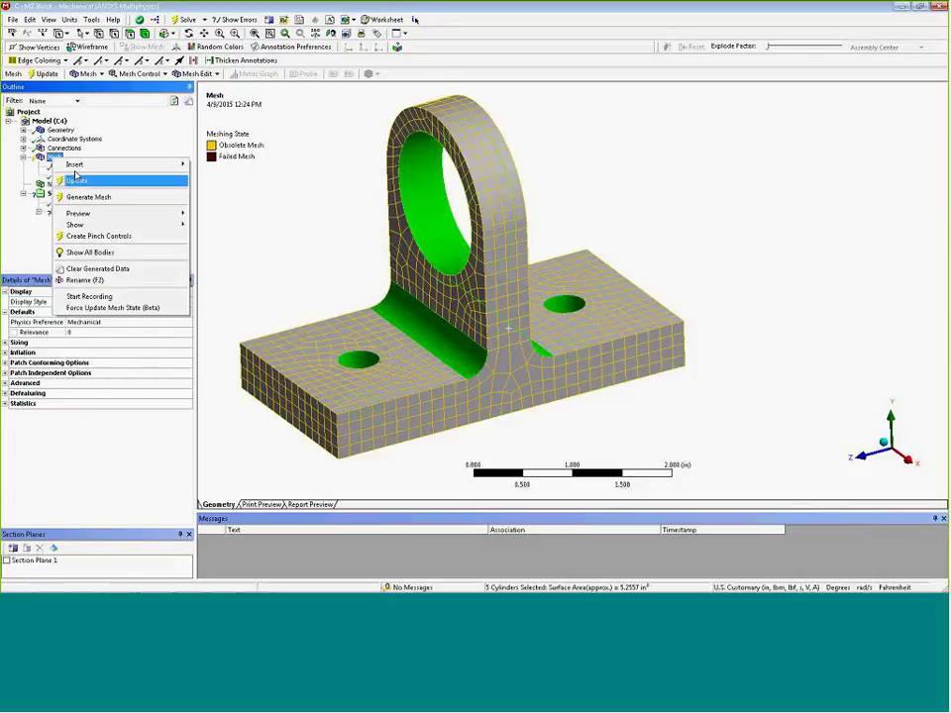
click(114, 196)
click(73, 175)
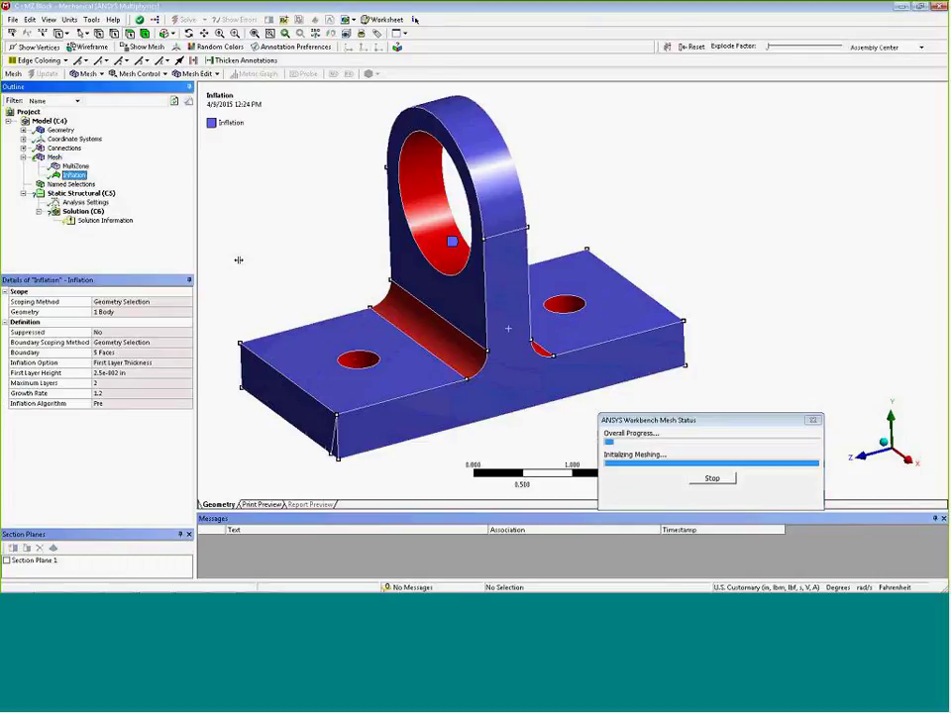
right_drag(411, 322, 491, 377)
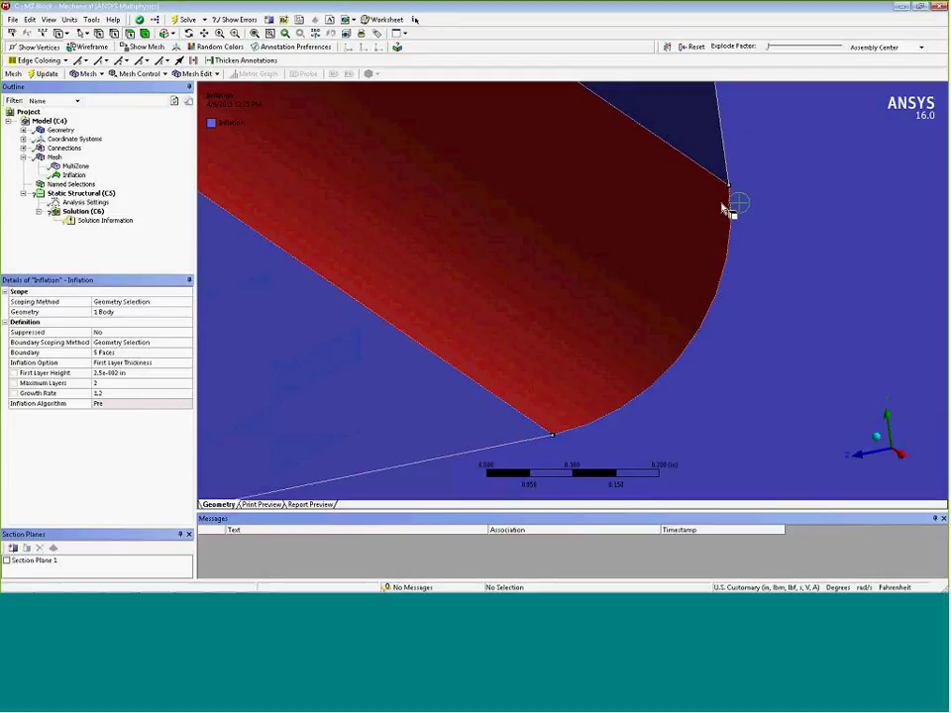
click(53, 157)
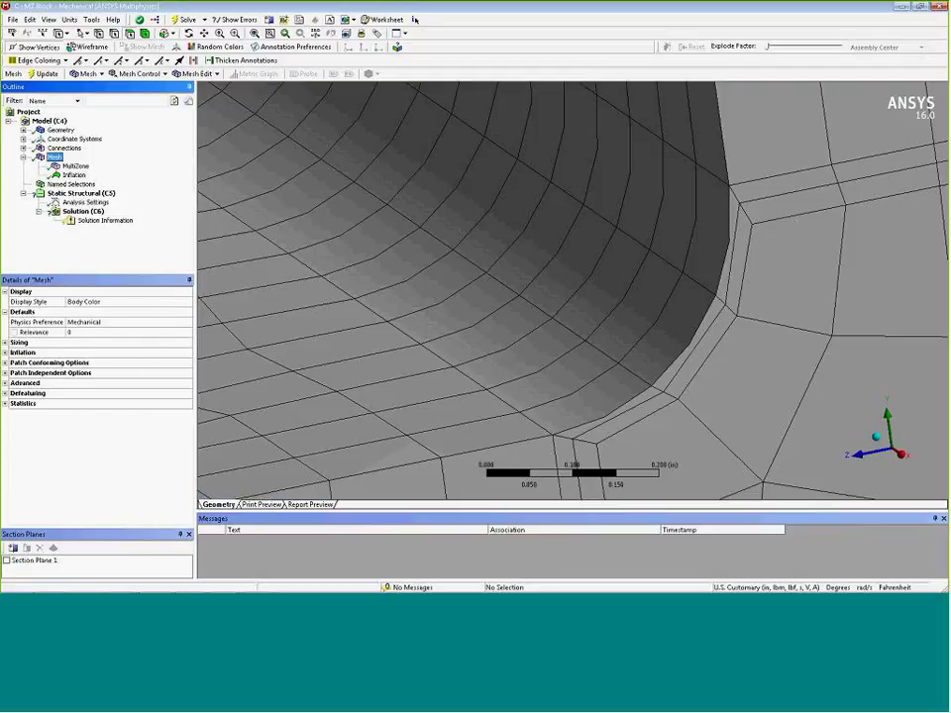
Step: Examine the inflation layers along the base fillets, around the bolt hole and over the whole bracket
ctrl+middle_drag(516, 367, 469, 310)
scroll(469, 310, down, 2)
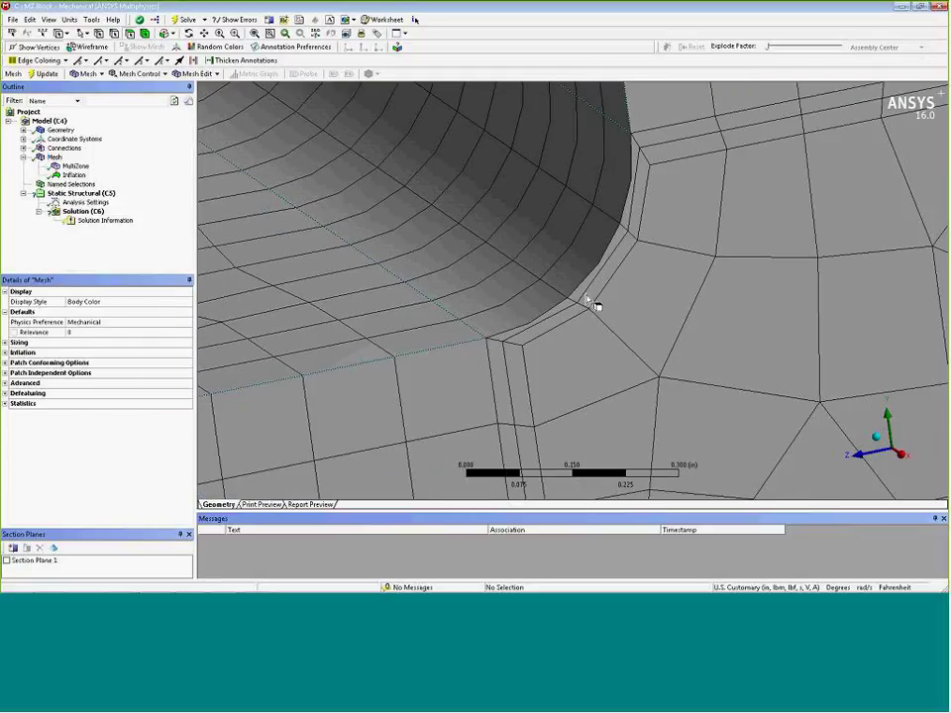
scroll(584, 306, down, 1)
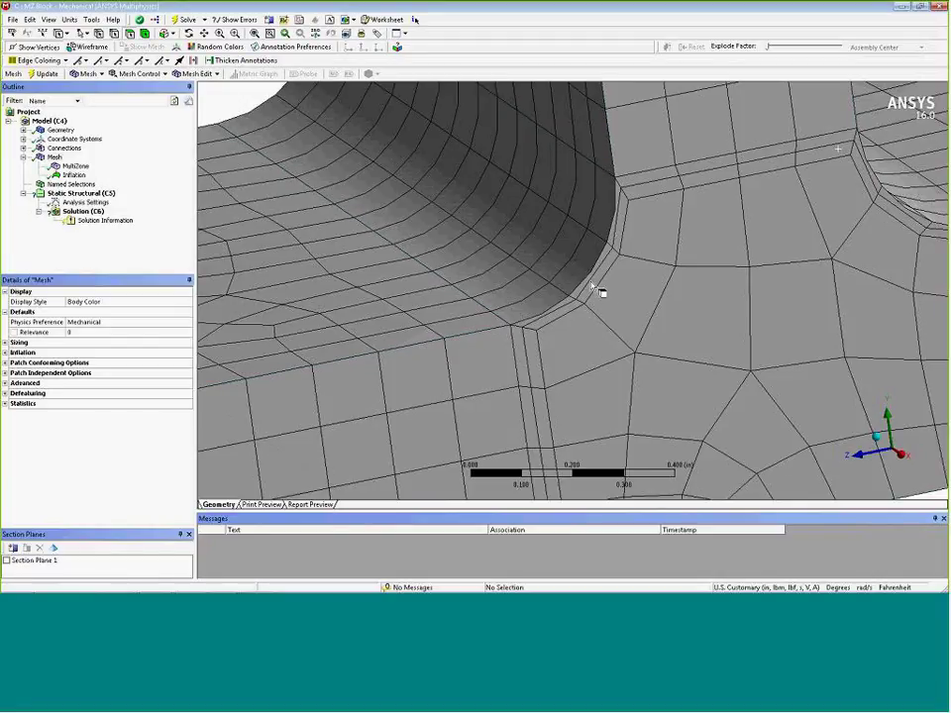
scroll(524, 367, down, 2)
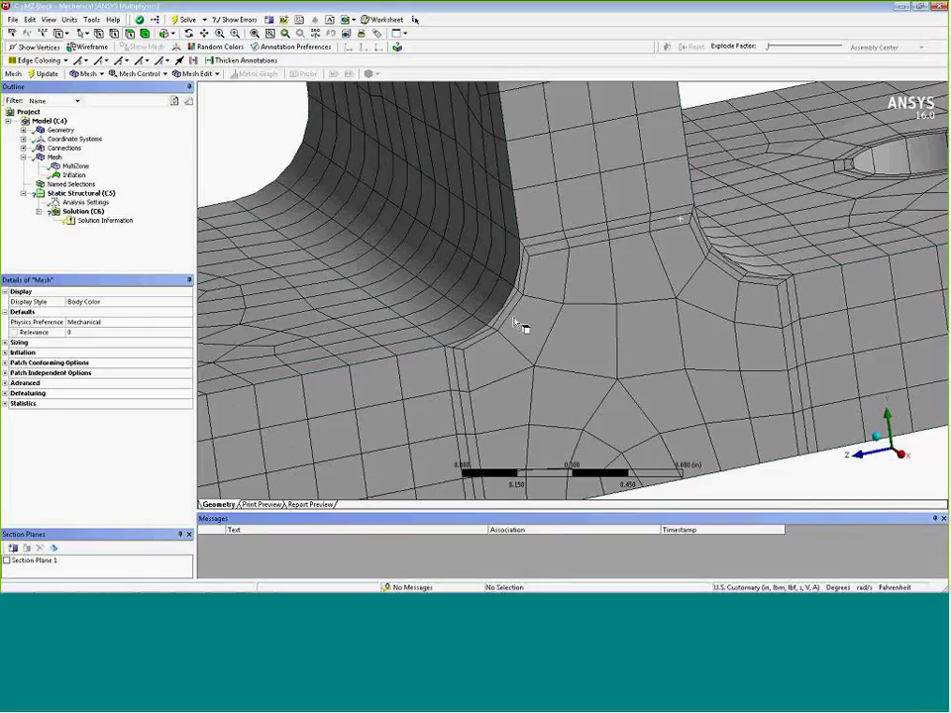
scroll(523, 334, down, 3)
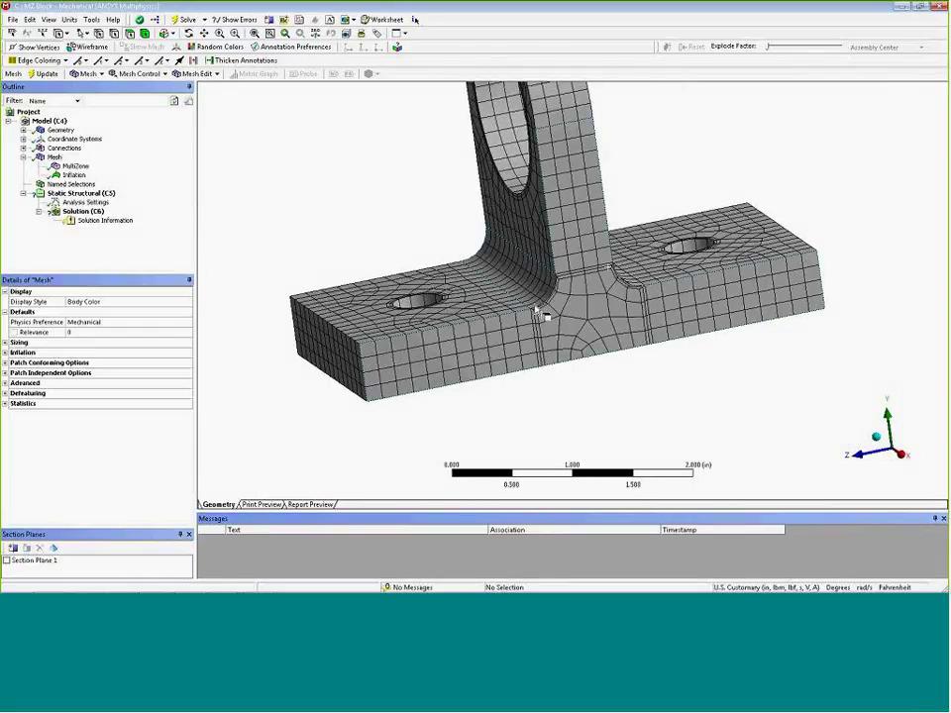
middle_drag(536, 313, 522, 336)
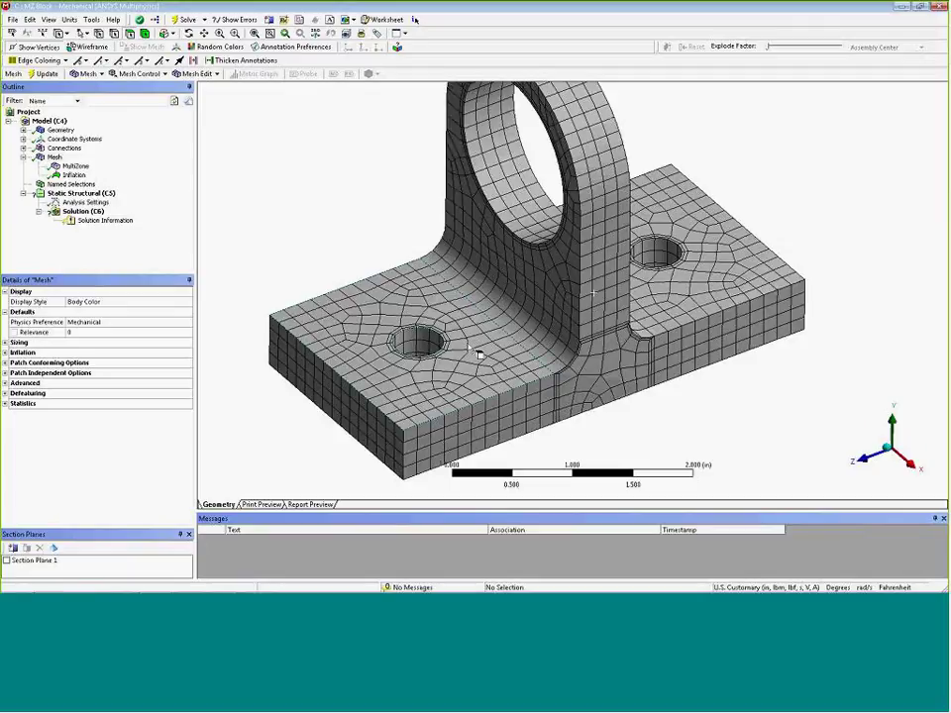
right_drag(360, 302, 488, 383)
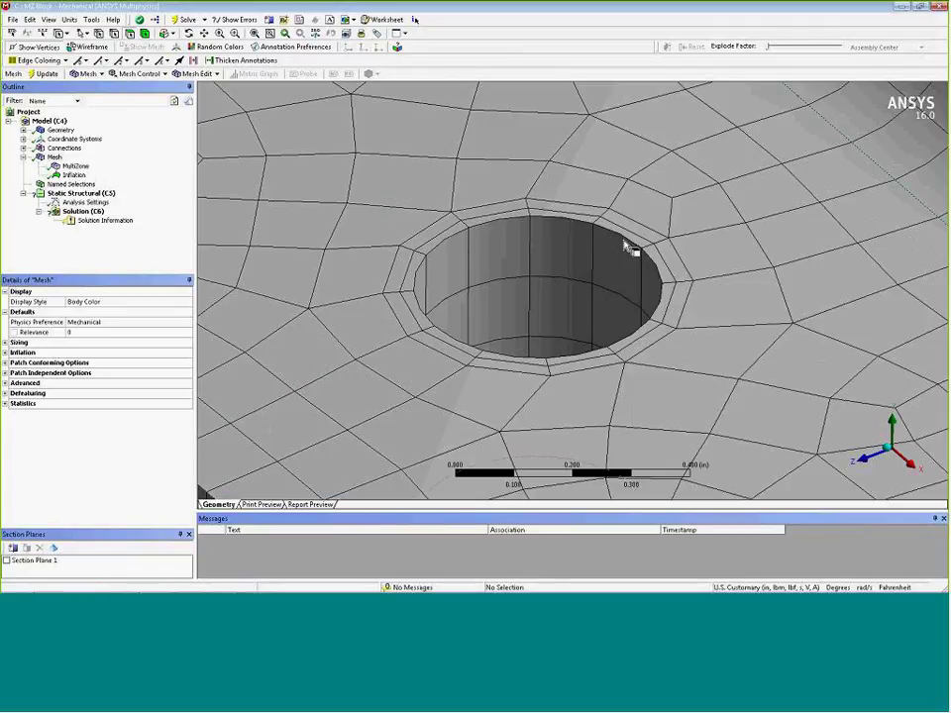
scroll(604, 312, down, 5)
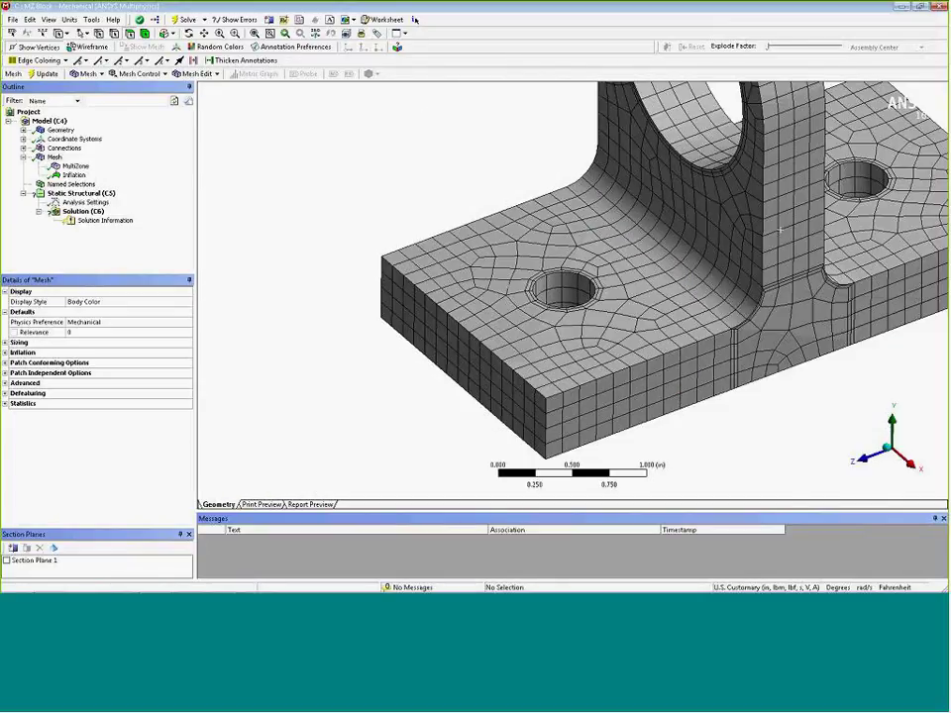
middle_drag(591, 324, 584, 396)
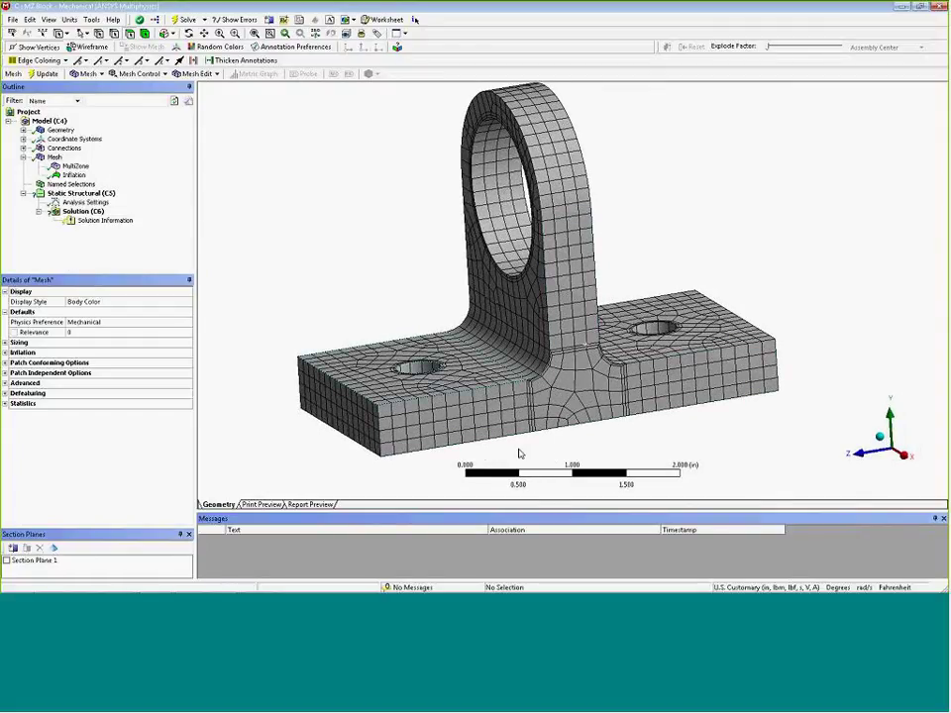
middle_drag(558, 457, 491, 394)
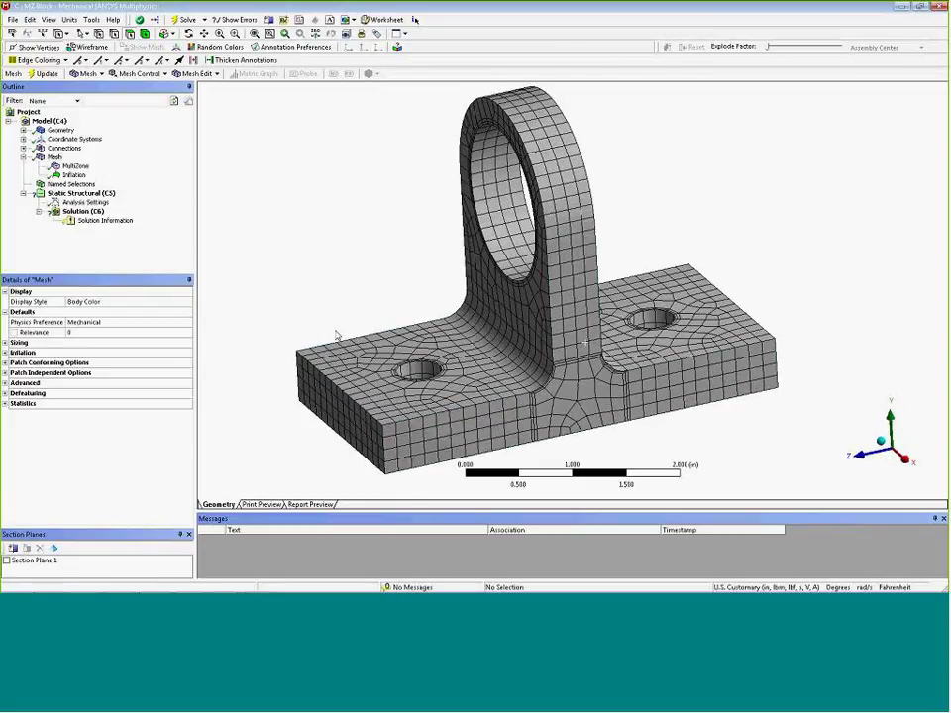
Step: Extend the inflation boundary from the cylindrical faces to the smoothly adjoining faces of the base and upright
click(75, 174)
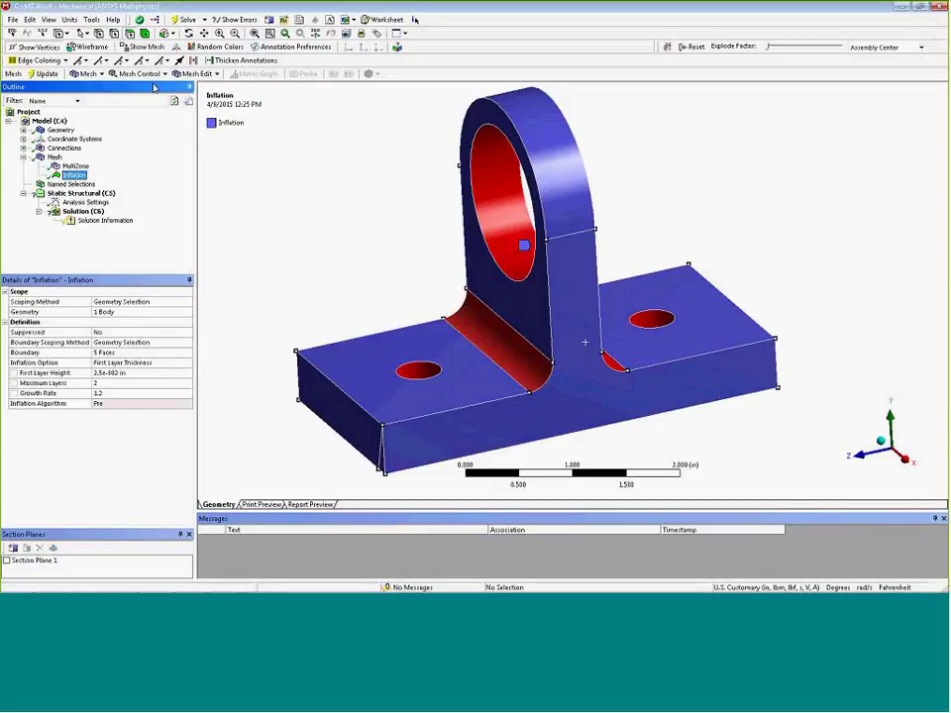
click(104, 353)
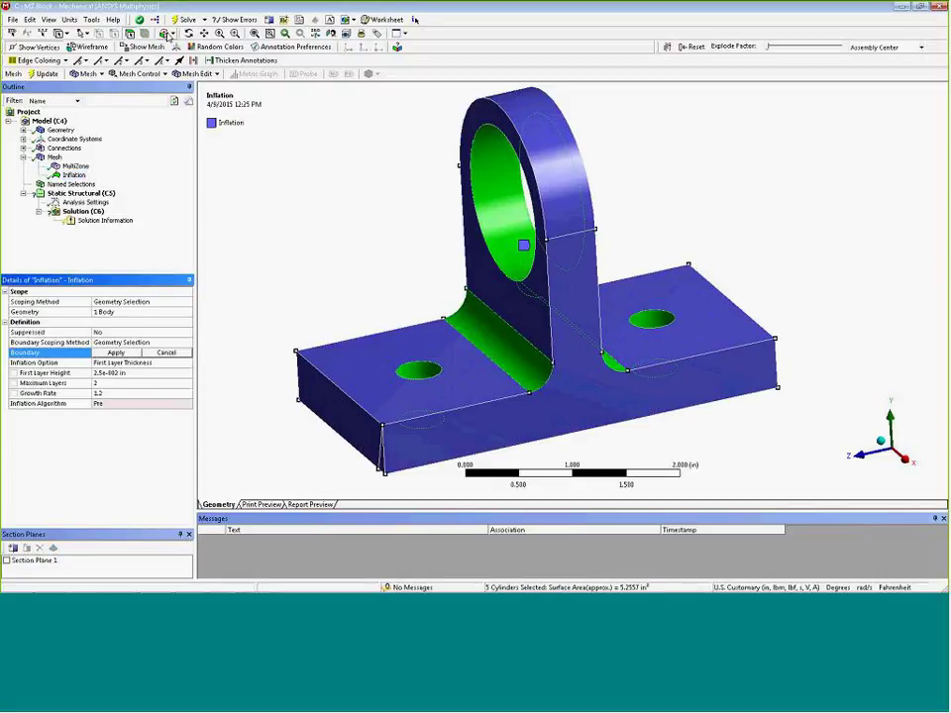
click(167, 33)
click(180, 59)
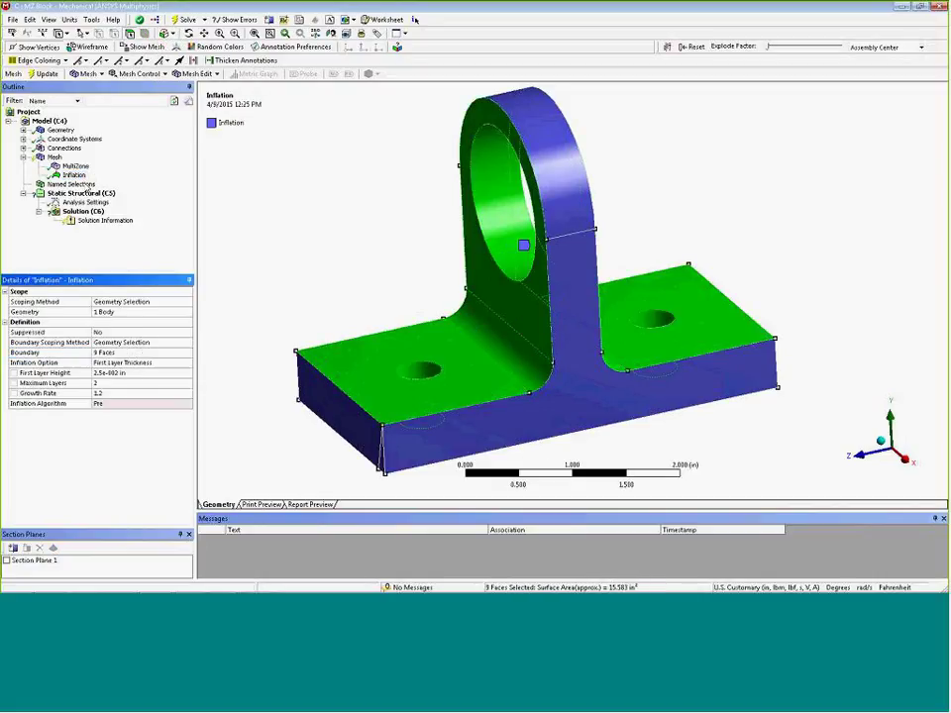
click(116, 352)
Step: Regenerate the mesh with the extended inflation boundary and inspect the layers around the bracket from several sides
right_click(55, 156)
click(94, 196)
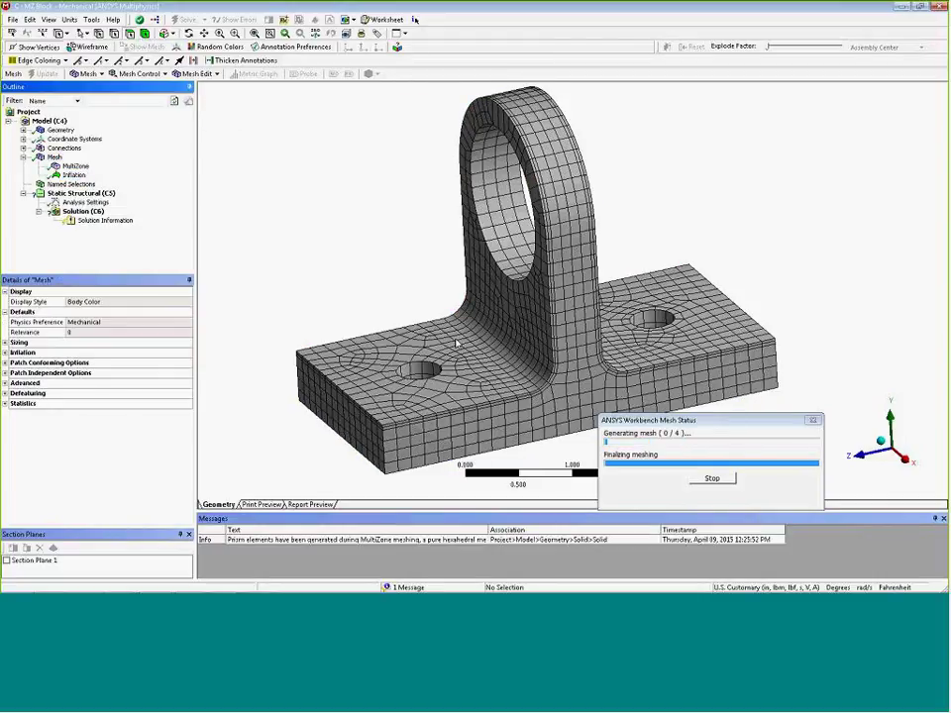
middle_drag(479, 423, 548, 396)
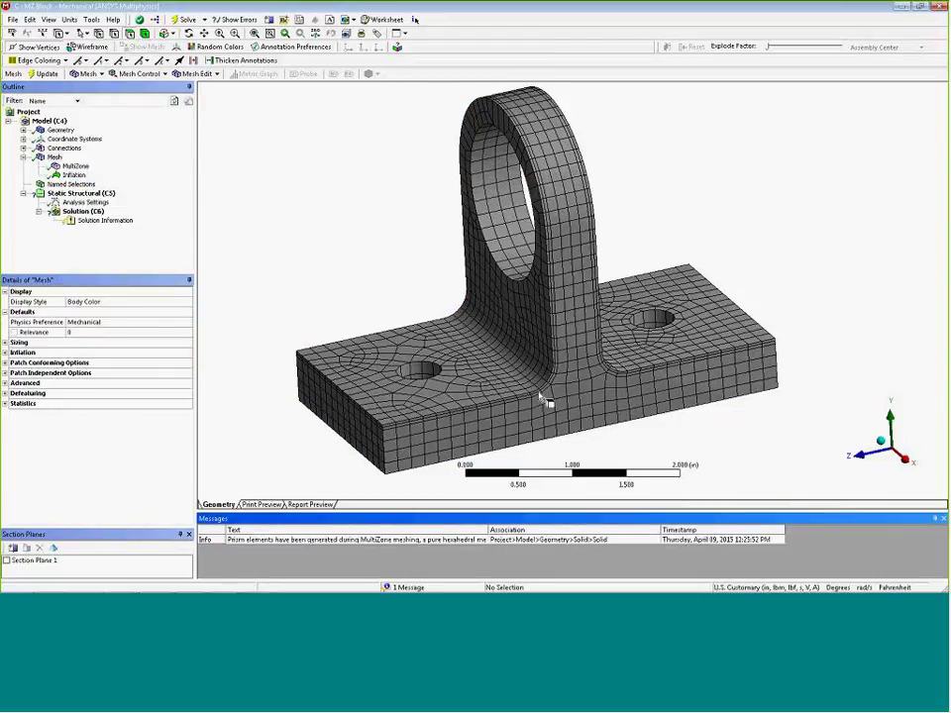
middle_drag(550, 337, 535, 364)
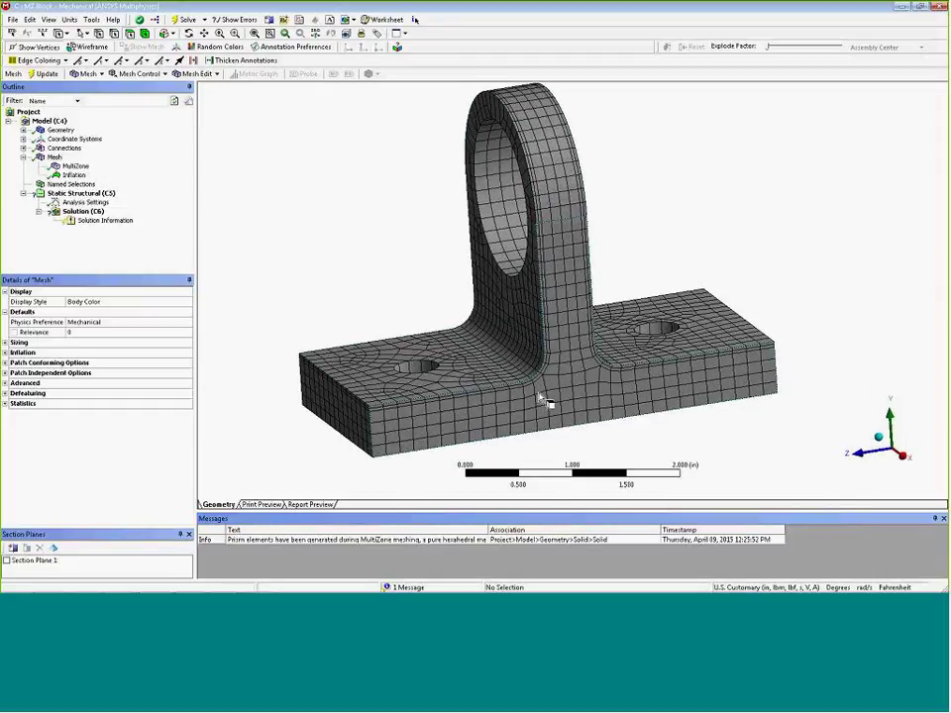
middle_drag(492, 378, 513, 415)
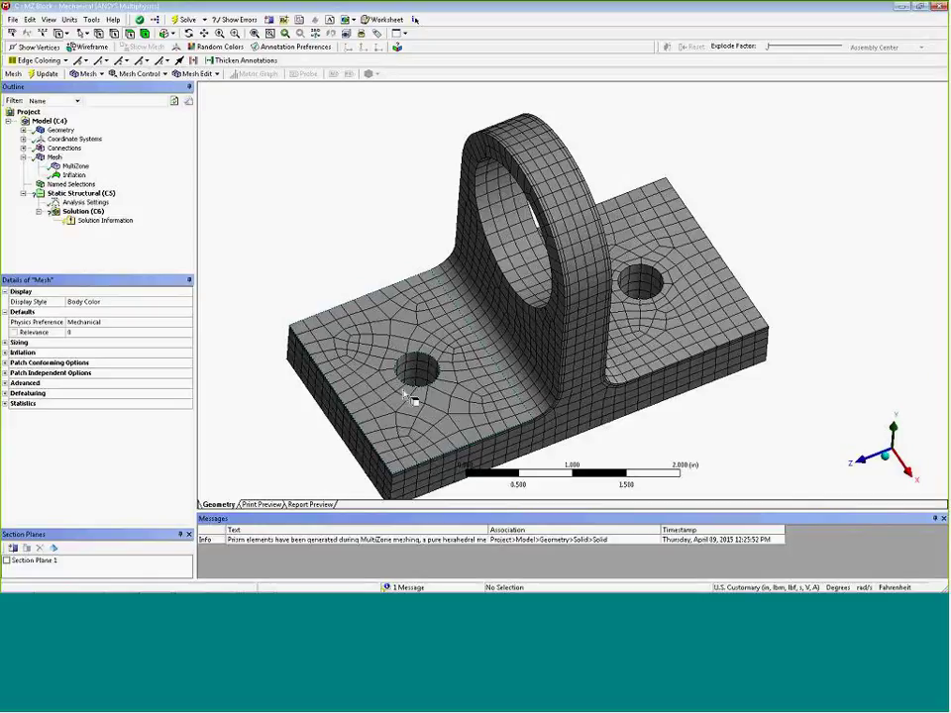
middle_drag(418, 344, 492, 254)
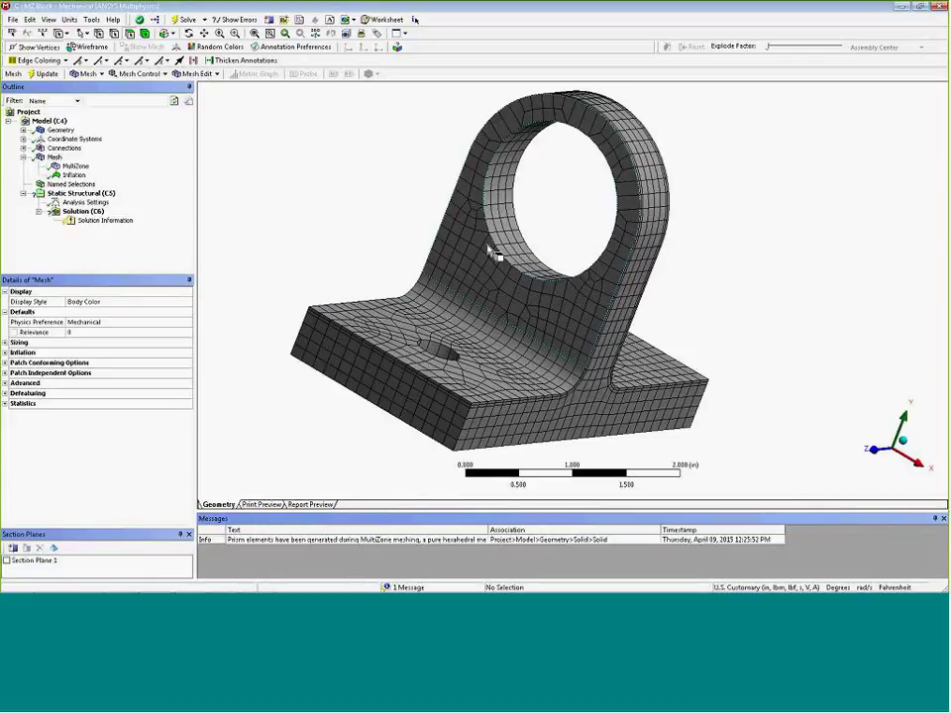
middle_drag(544, 318, 297, 458)
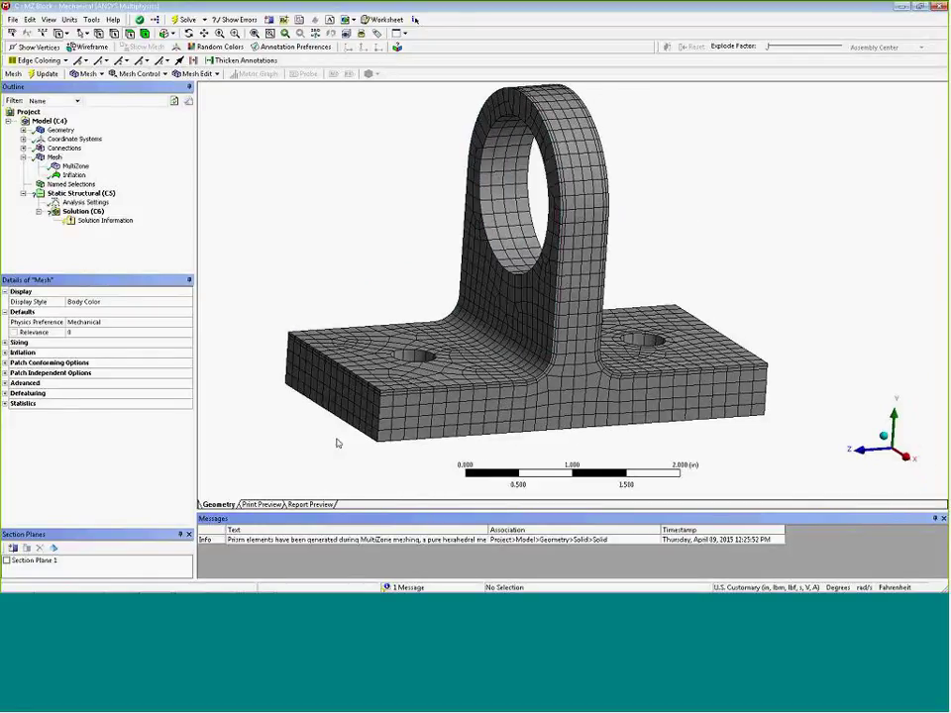
Step: Enable Section Plane 1 and inspect the inflation layers inside the bracket at the cut bolt hole
click(7, 561)
mouse_move(327, 416)
middle_down()
mouse_move(654, 327)
mouse_move(562, 395)
mouse_move(297, 327)
middle_up()
right_drag(297, 327, 495, 439)
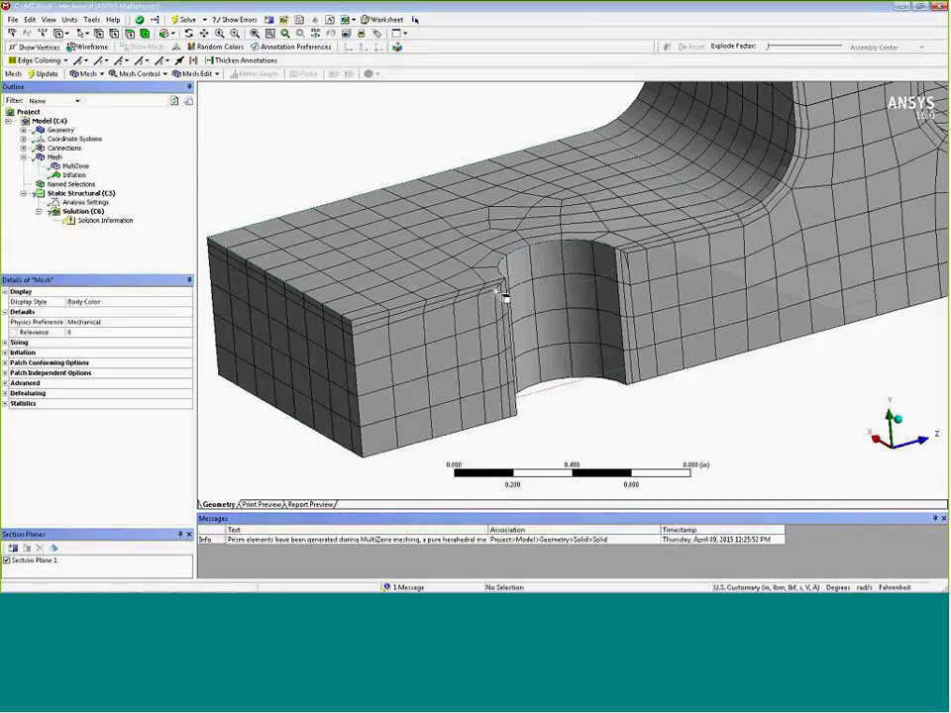
Step: Examine the sectioned bracket mesh along the whole base, and turn off Section Plane 1
scroll(496, 309, down, 5)
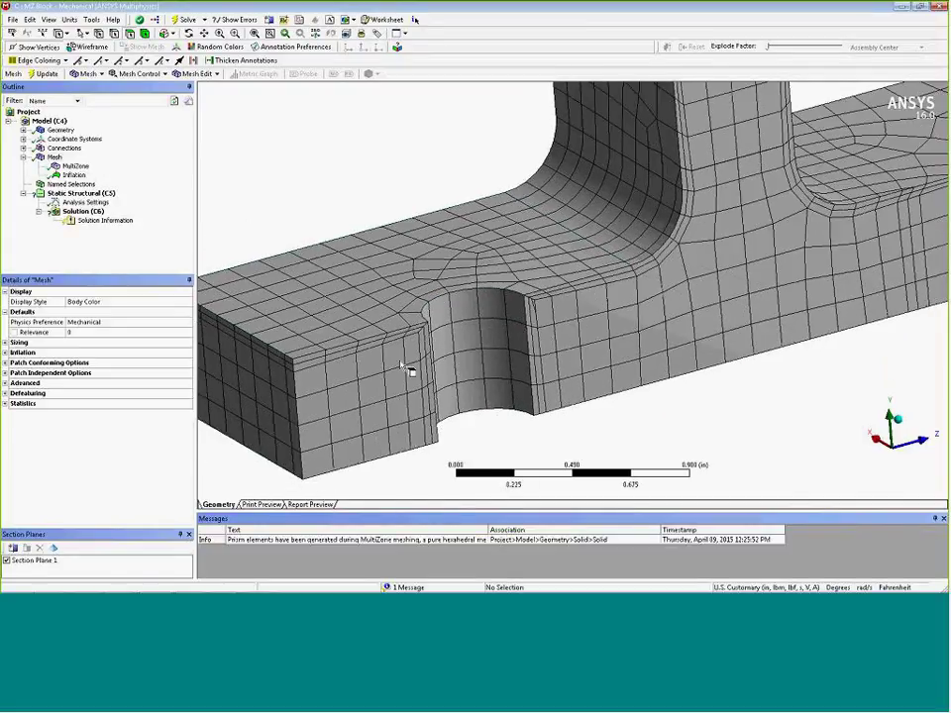
middle_drag(444, 368, 682, 322)
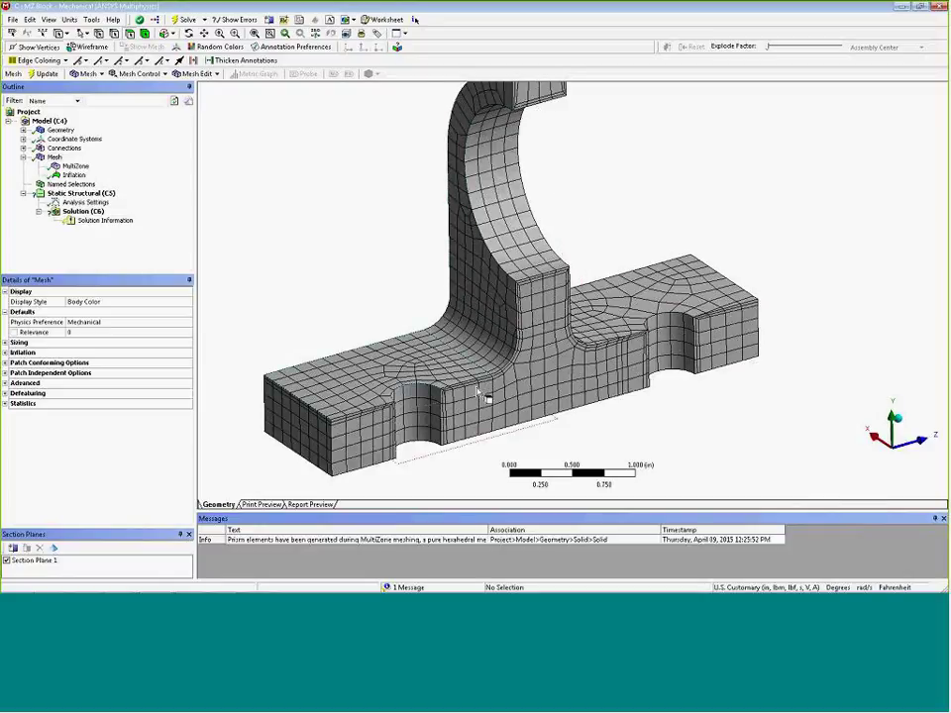
click(7, 562)
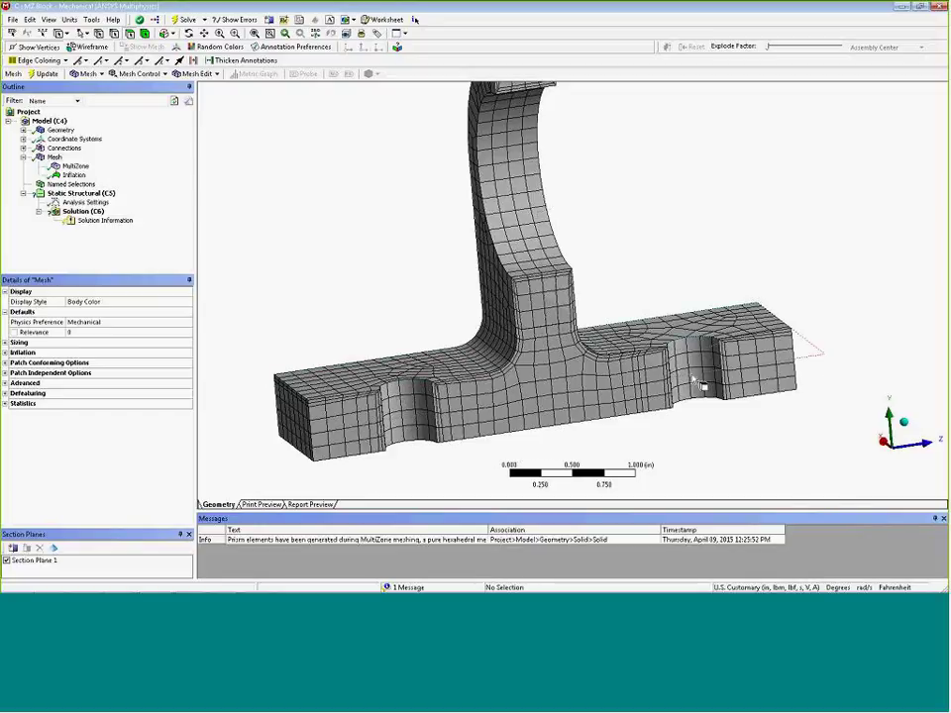
click(7, 561)
ctrl+middle_drag(450, 394, 417, 374)
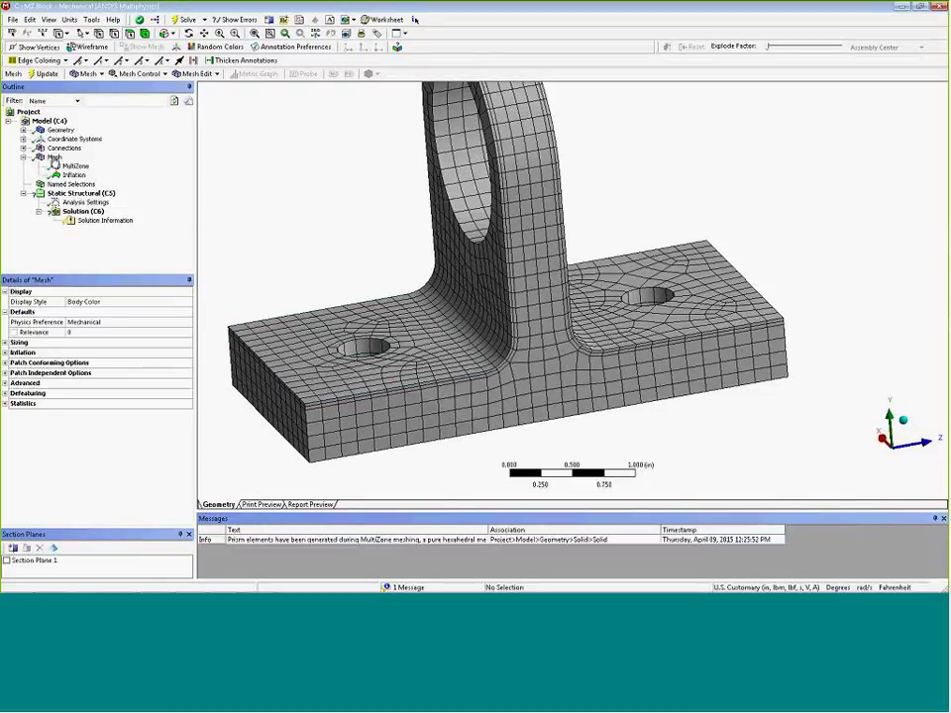
Step: Add a body sizing control to the bracket body and set its type to Sphere of Influence
click(314, 221)
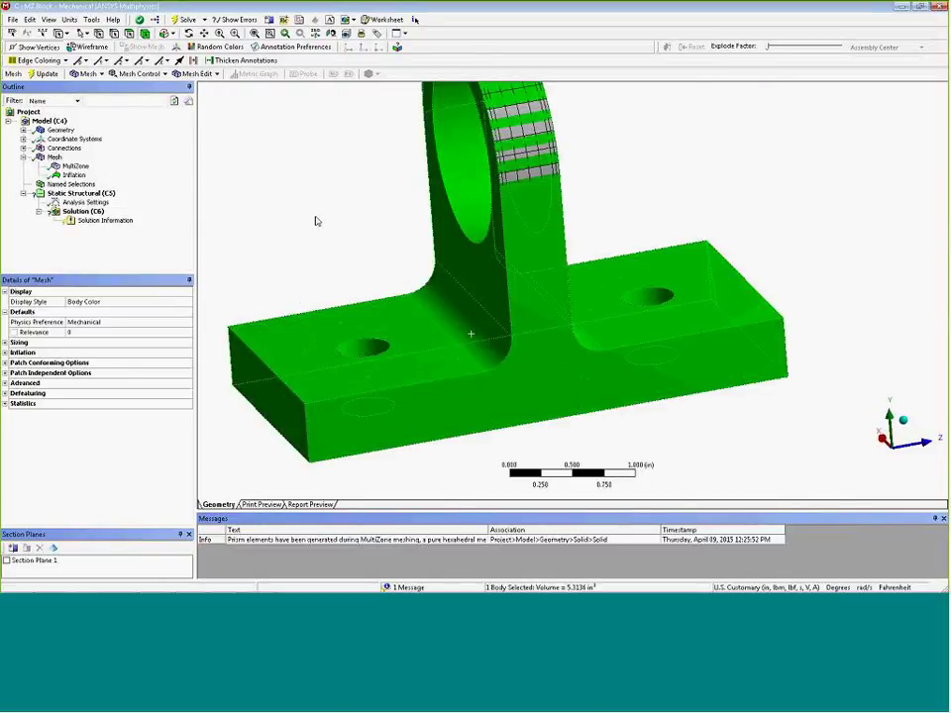
right_click(314, 220)
mouse_move(334, 226)
click(500, 238)
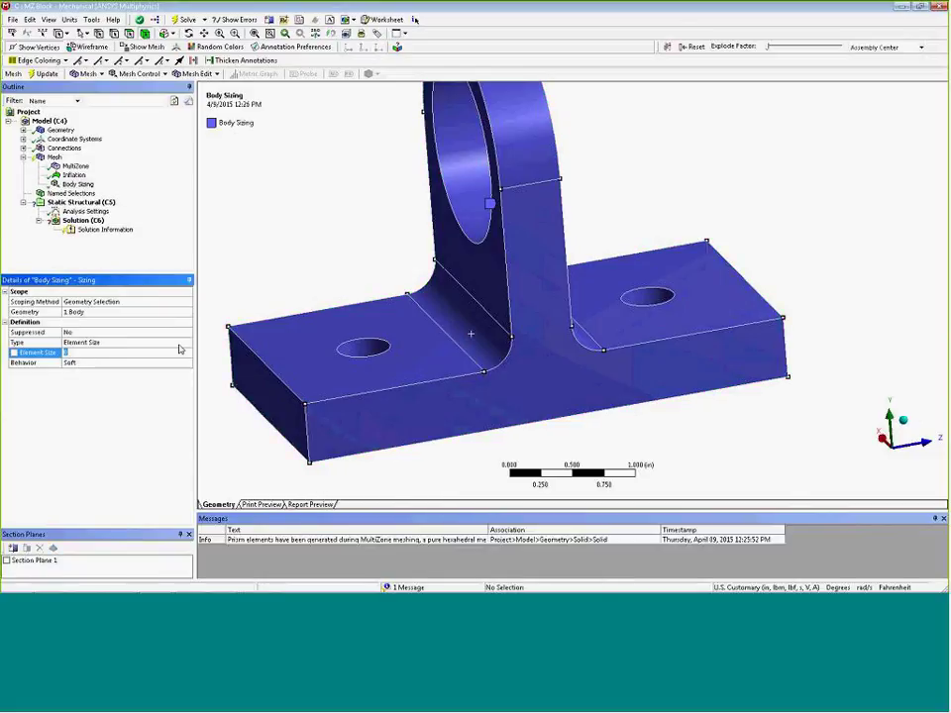
click(179, 343)
click(187, 341)
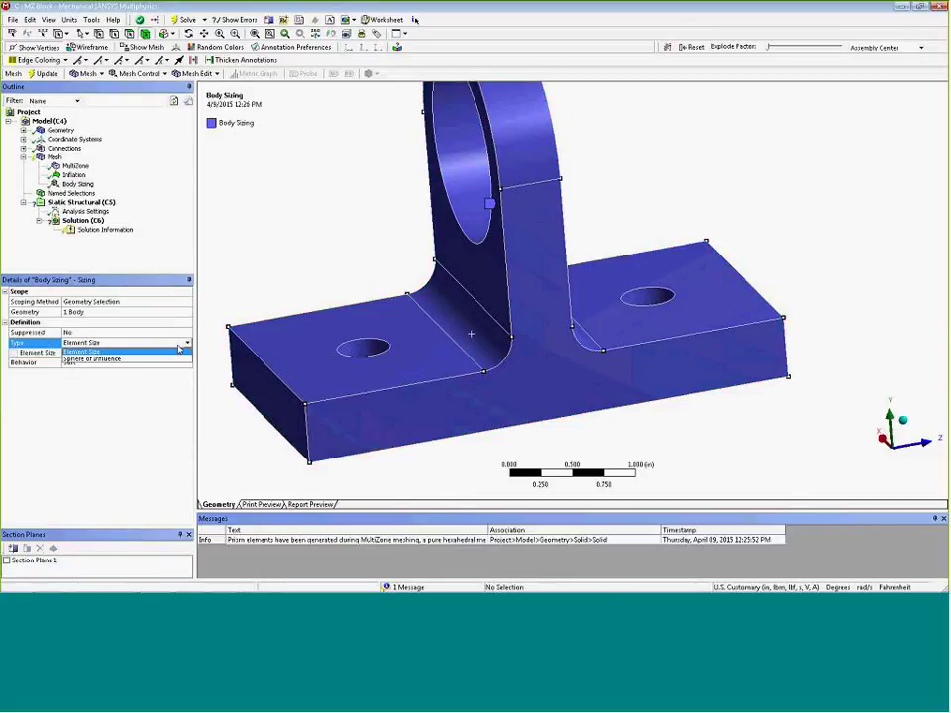
click(104, 360)
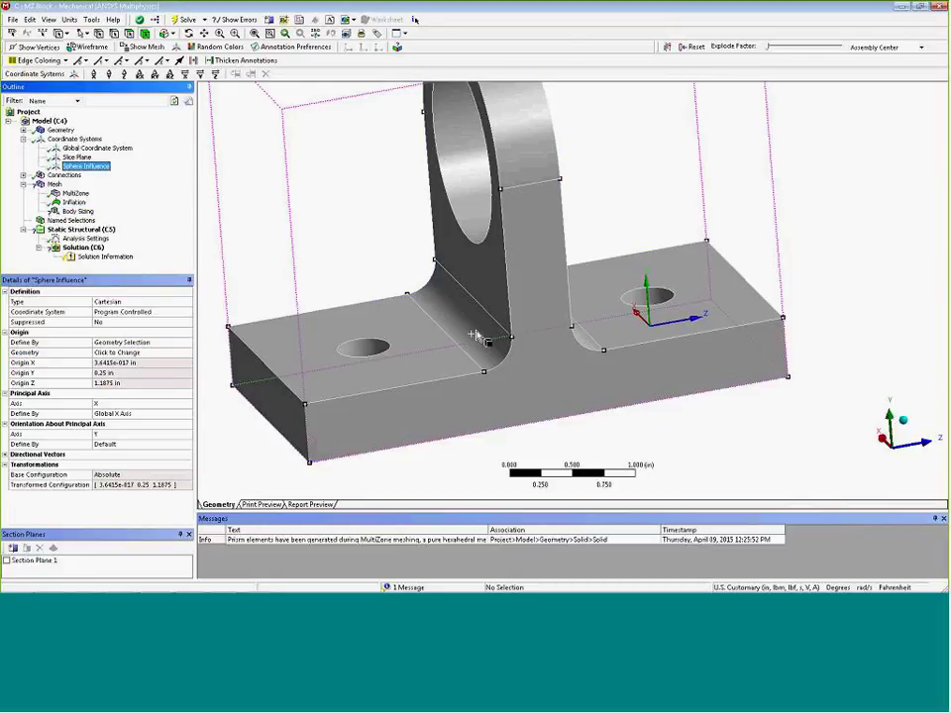
Step: Check the Sphere Influence coordinate system at the bolt hole and assign it as the body sizing's sphere center
middle_drag(614, 351, 653, 250)
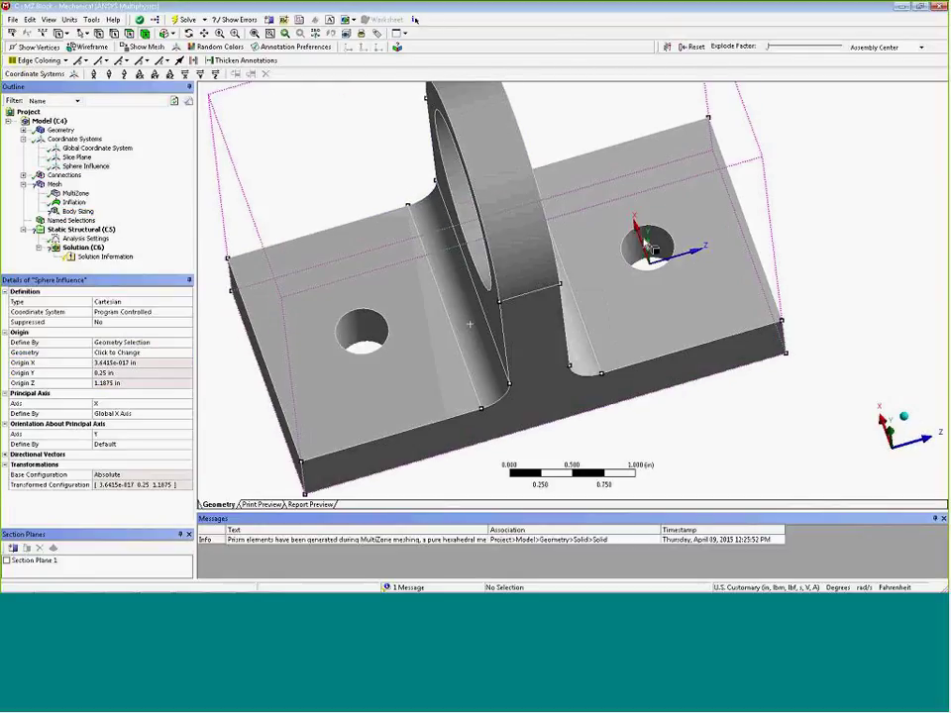
middle_drag(610, 382, 618, 254)
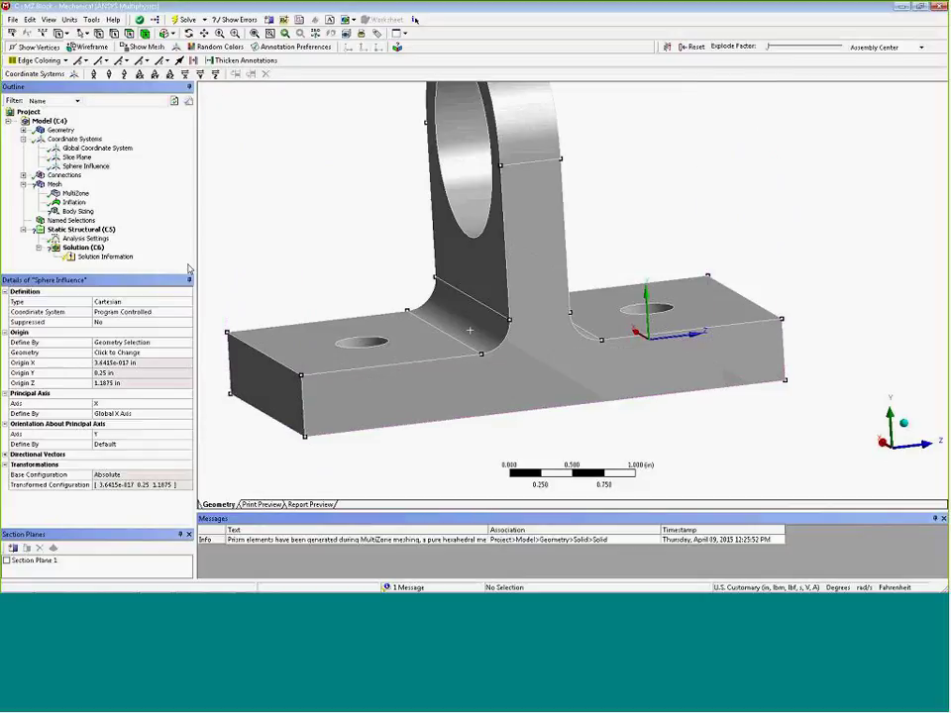
click(80, 211)
click(153, 354)
click(189, 353)
click(155, 374)
Step: Set the body sizing's sphere radius to 0.5 in and its element size to 0.05 in
click(138, 365)
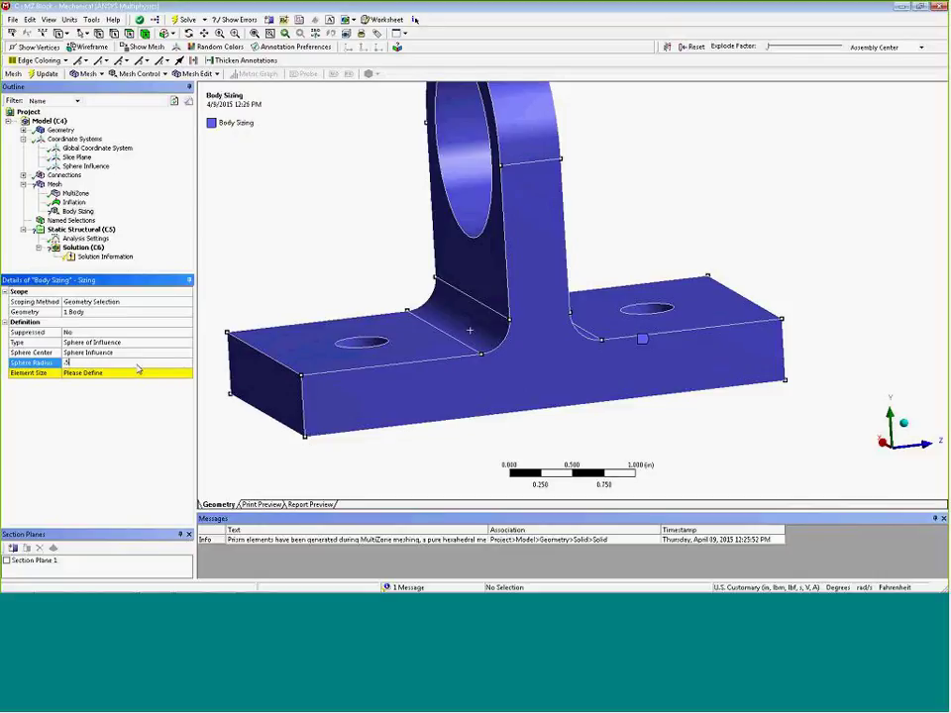
text(.5)
key(Return)
click(127, 373)
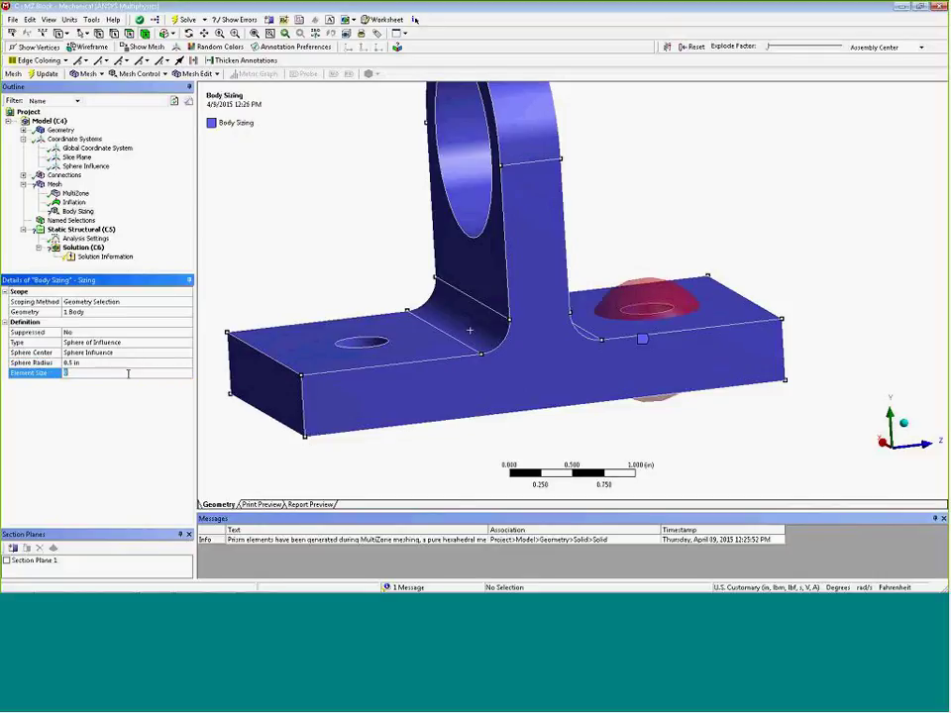
text(.05)
key(Return)
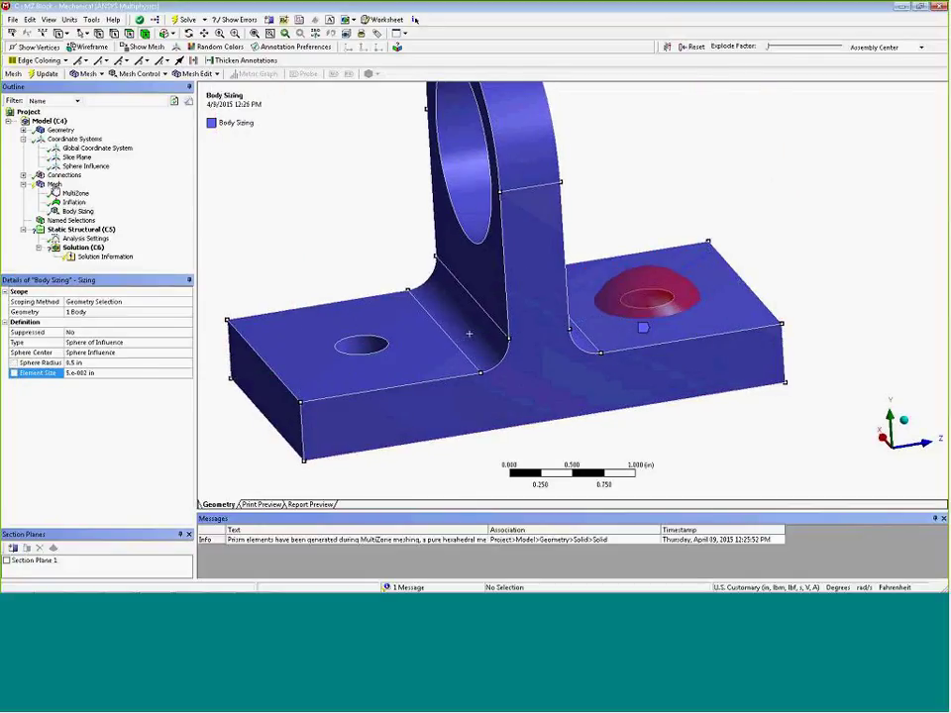
Step: Regenerate the mesh with the sphere of influence and inspect the refinement around the bolt hole
right_click(54, 185)
click(87, 222)
click(78, 213)
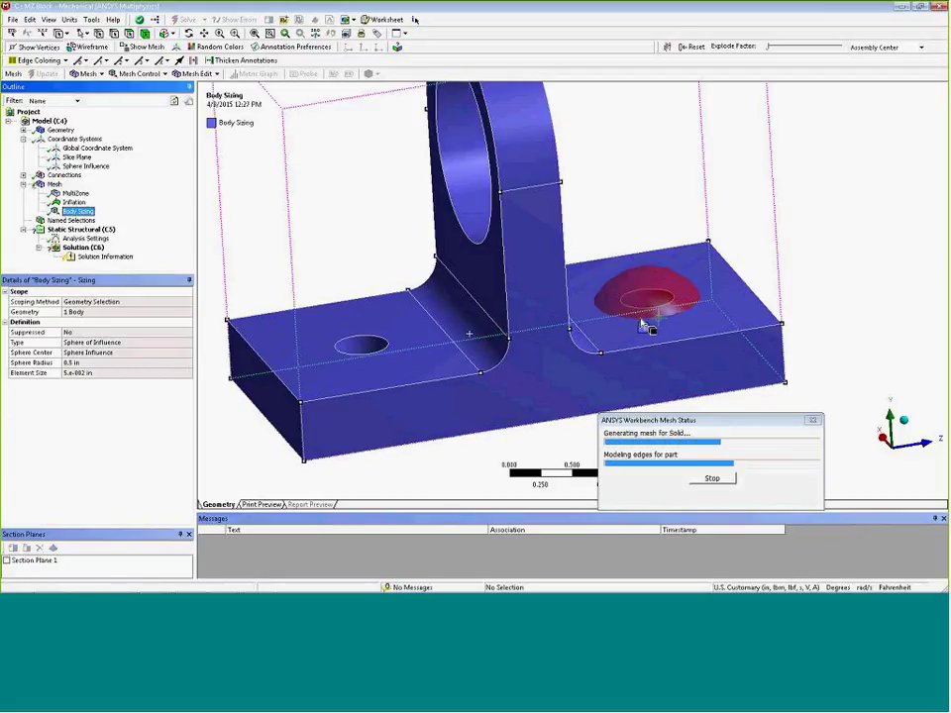
click(53, 185)
middle_drag(329, 340, 607, 269)
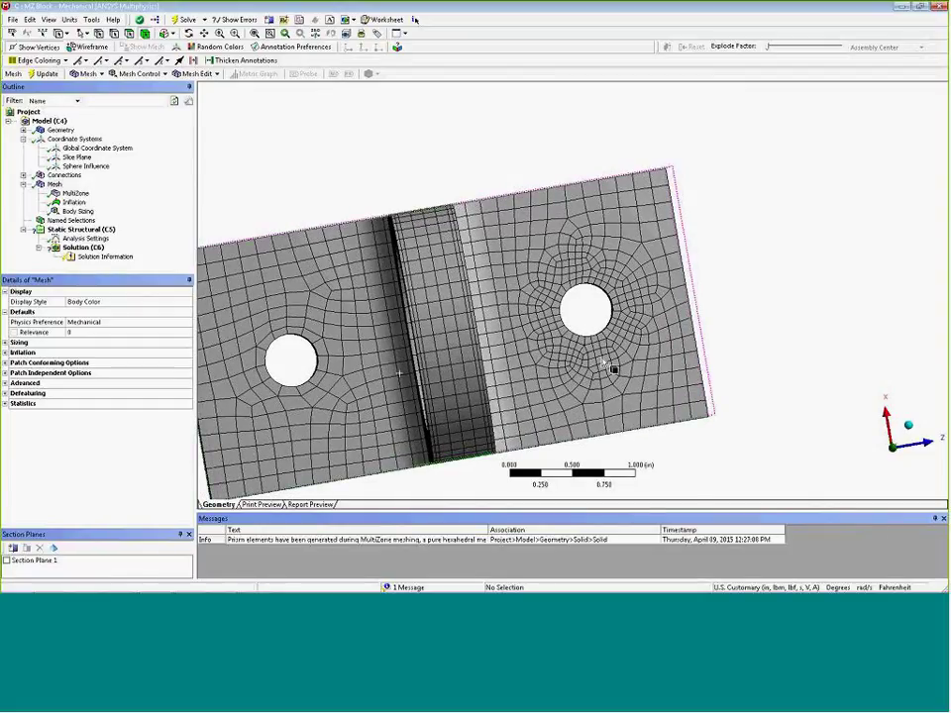
middle_drag(611, 370, 619, 324)
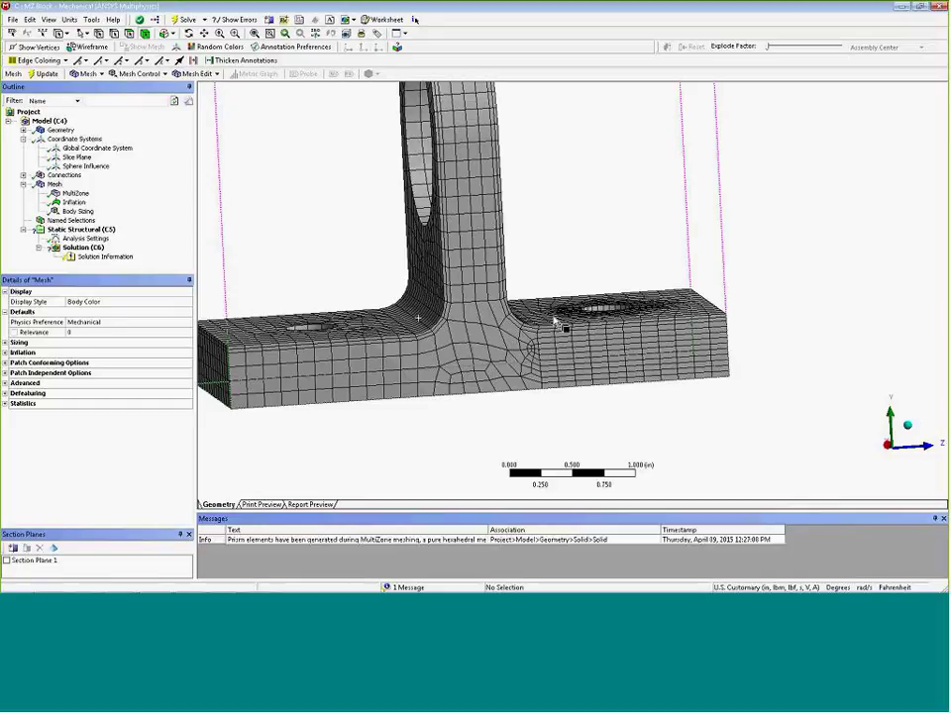
Step: Enable Section Plane 1 and inspect the refined mesh inside the base at the cut bolt hole
click(7, 561)
ctrl+middle_drag(373, 402, 476, 391)
scroll(451, 399, up, 1)
middle_drag(488, 310, 724, 309)
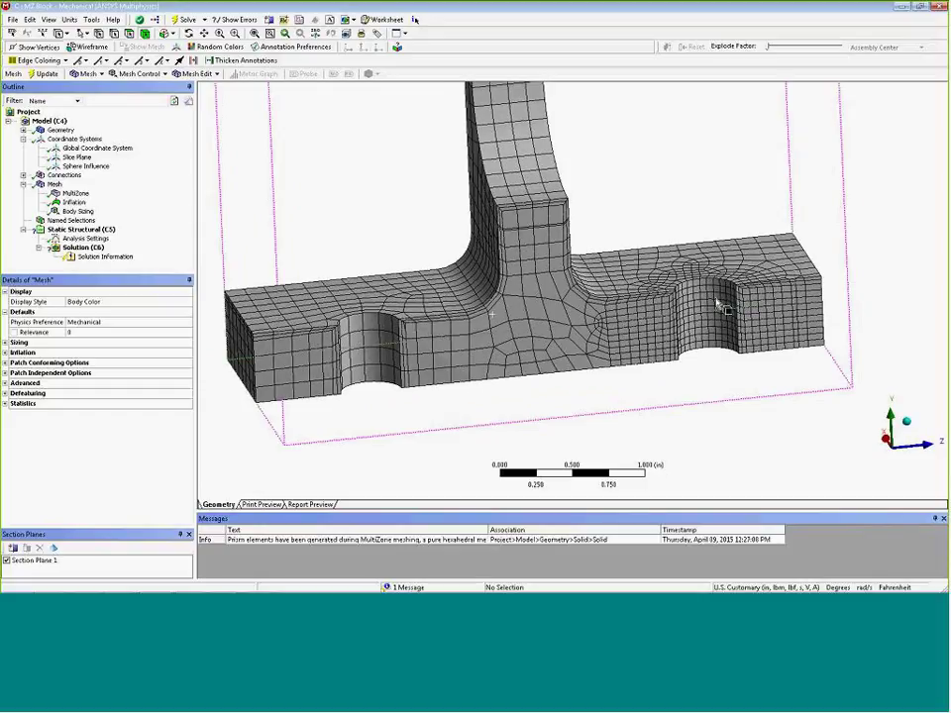
Step: Highlight the base's top face around the refined hole to compare it with the cut mesh, and turn off Section Plane 1
click(130, 34)
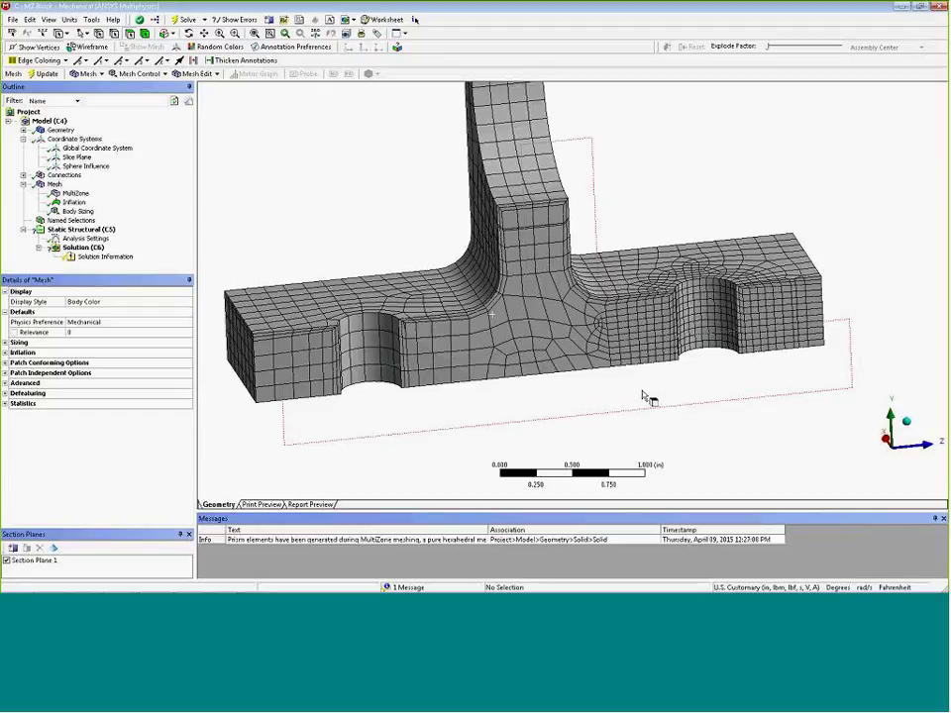
click(649, 285)
middle_drag(649, 286, 616, 317)
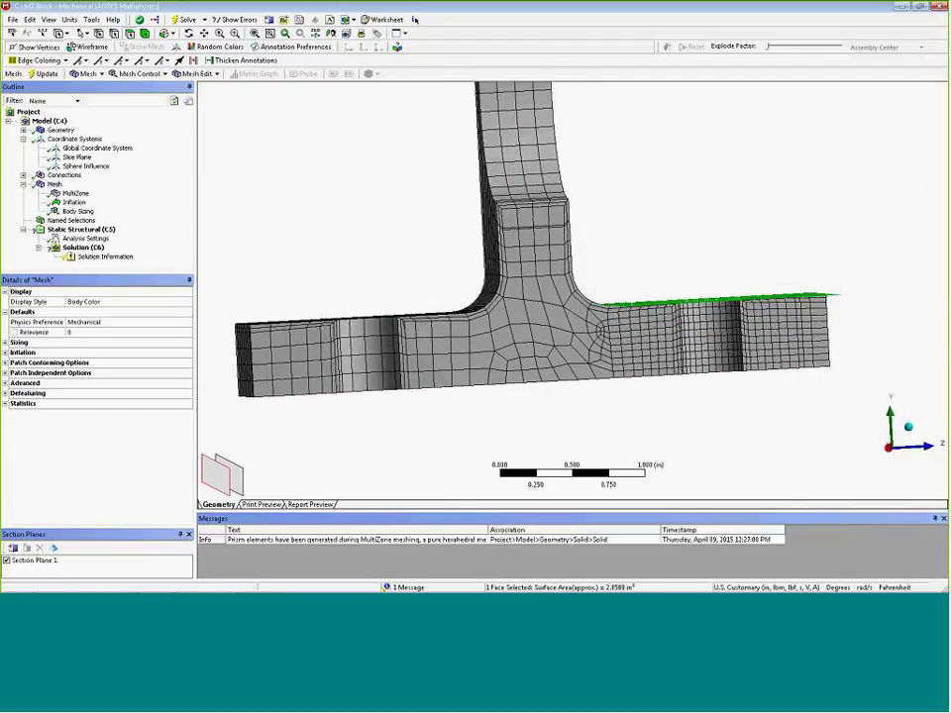
middle_drag(628, 393, 582, 342)
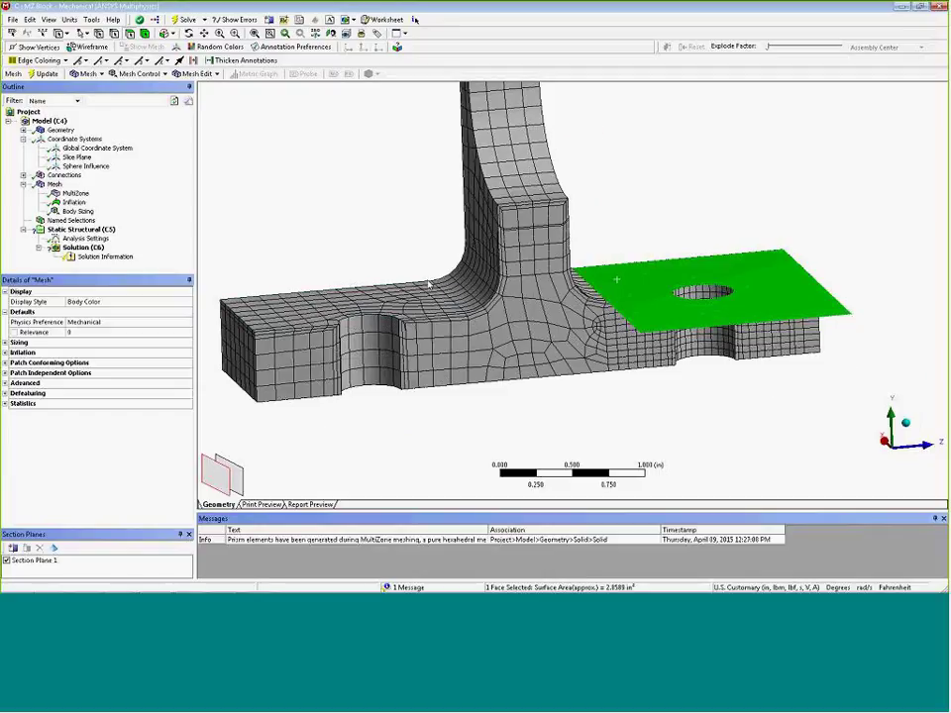
click(505, 442)
mouse_move(505, 442)
middle_down()
mouse_move(522, 419)
mouse_move(517, 426)
middle_up()
click(6, 561)
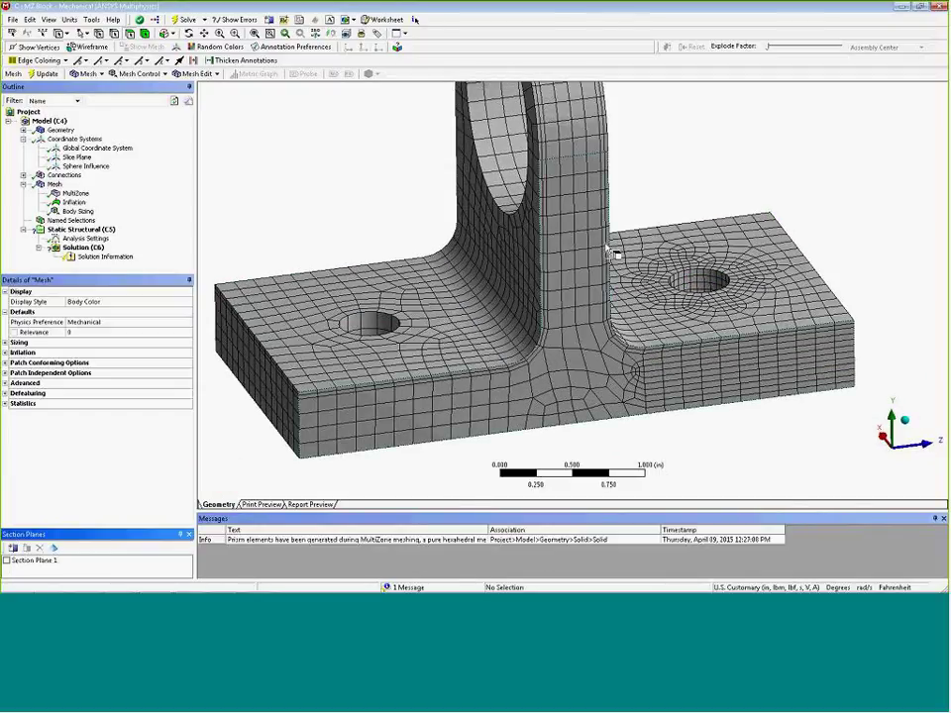
Step: Add a face sizing of 0.05 in to the fillet between the upright and the base on the unrefined hole's side
middle_drag(458, 243, 517, 361)
right_click(503, 315)
mouse_move(335, 204)
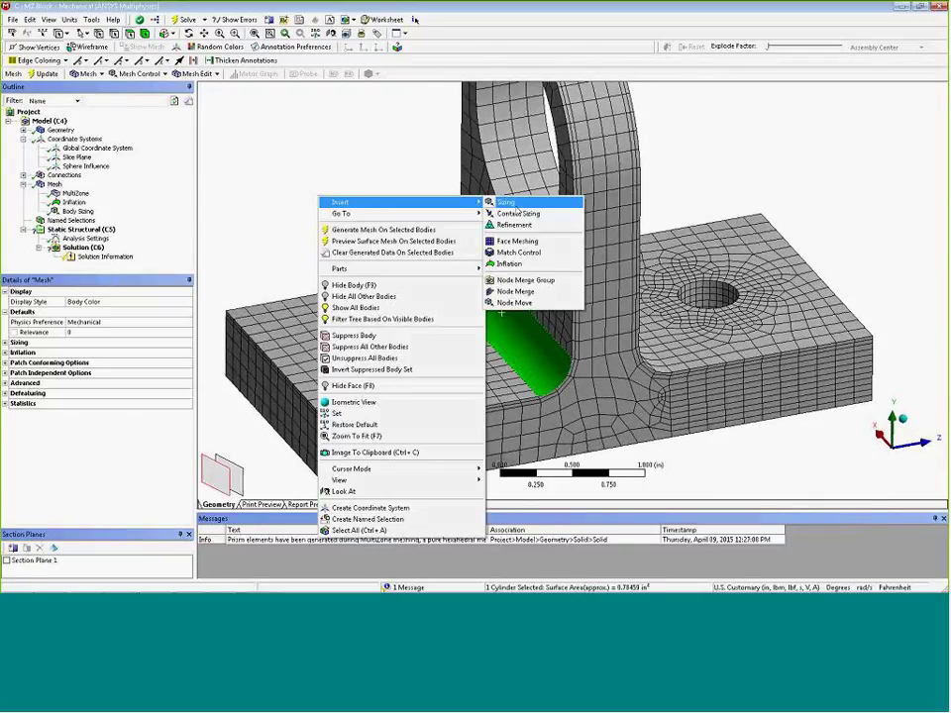
click(507, 204)
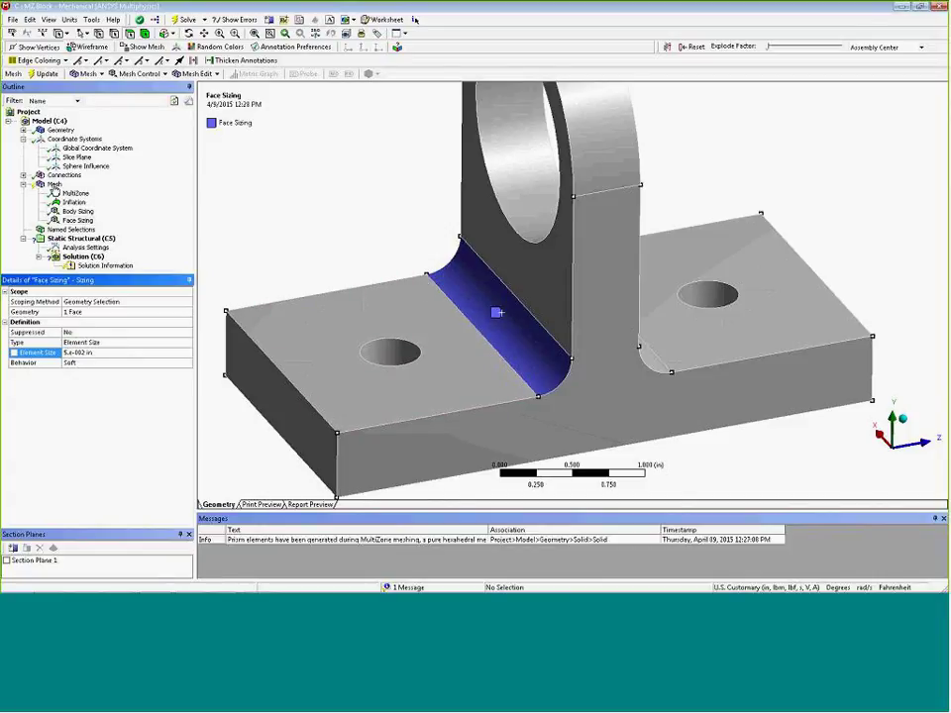
Step: Regenerate the mesh with the face sizing and inspect the refined elements along the fillet and its end faces
right_click(54, 184)
click(90, 221)
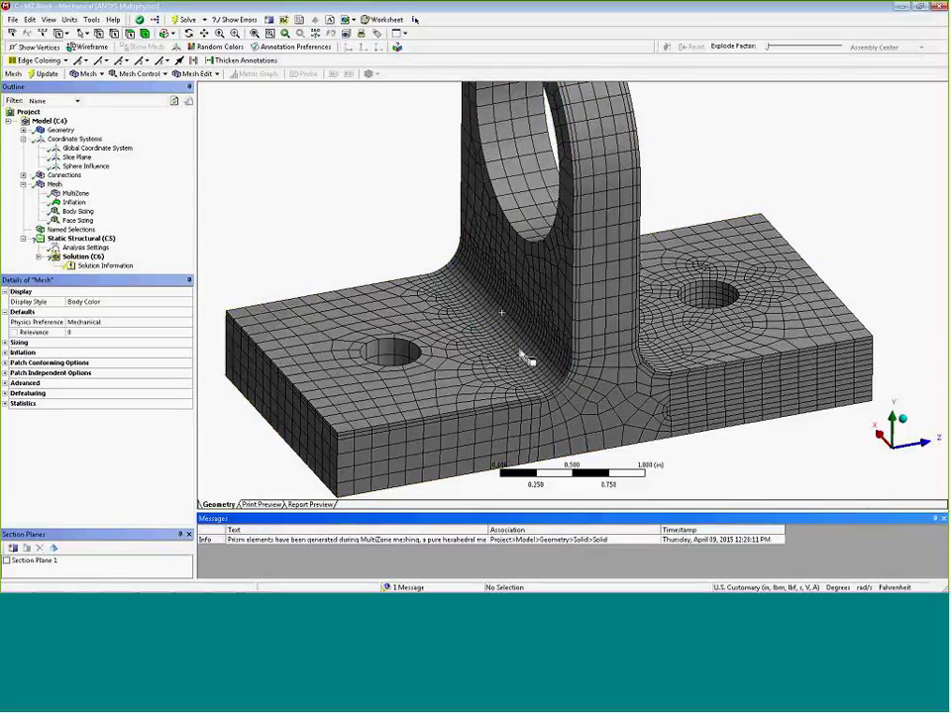
middle_drag(499, 333, 539, 385)
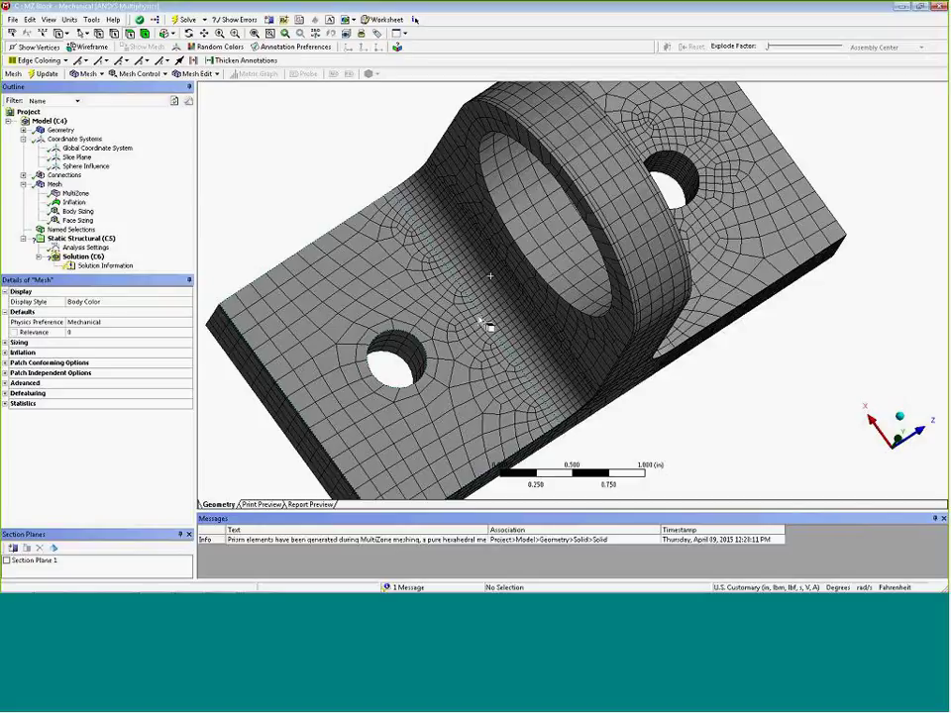
middle_drag(433, 437, 493, 337)
scroll(485, 332, up, 5)
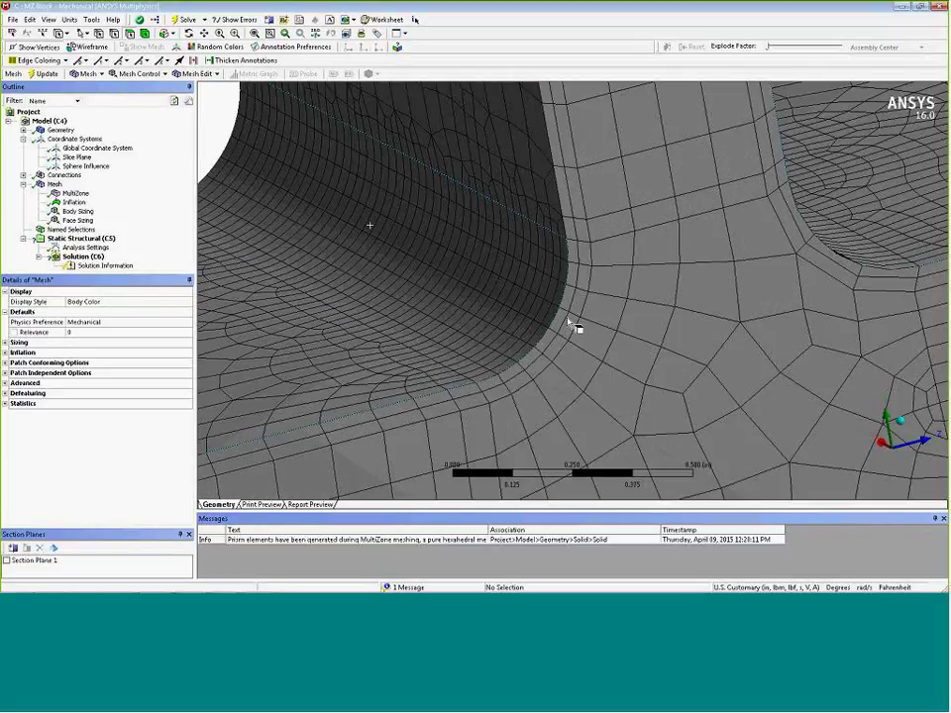
middle_drag(570, 330, 568, 366)
scroll(592, 354, down, 5)
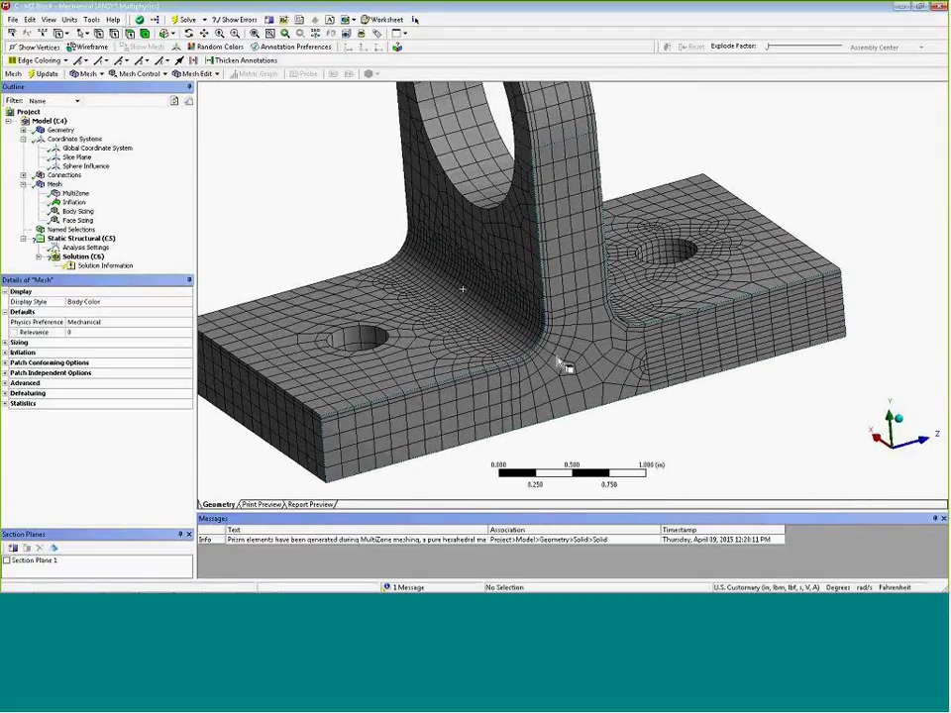
scroll(563, 366, down, 2)
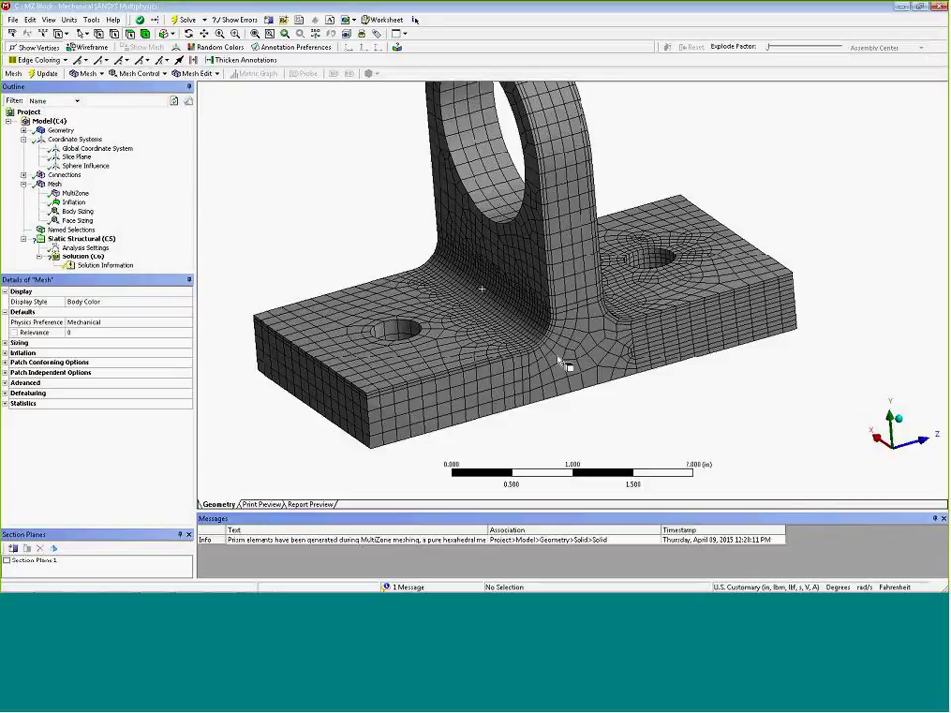
Step: Show all bodies of the assembly, including the bolts and the bushing in the bracket
right_click(323, 213)
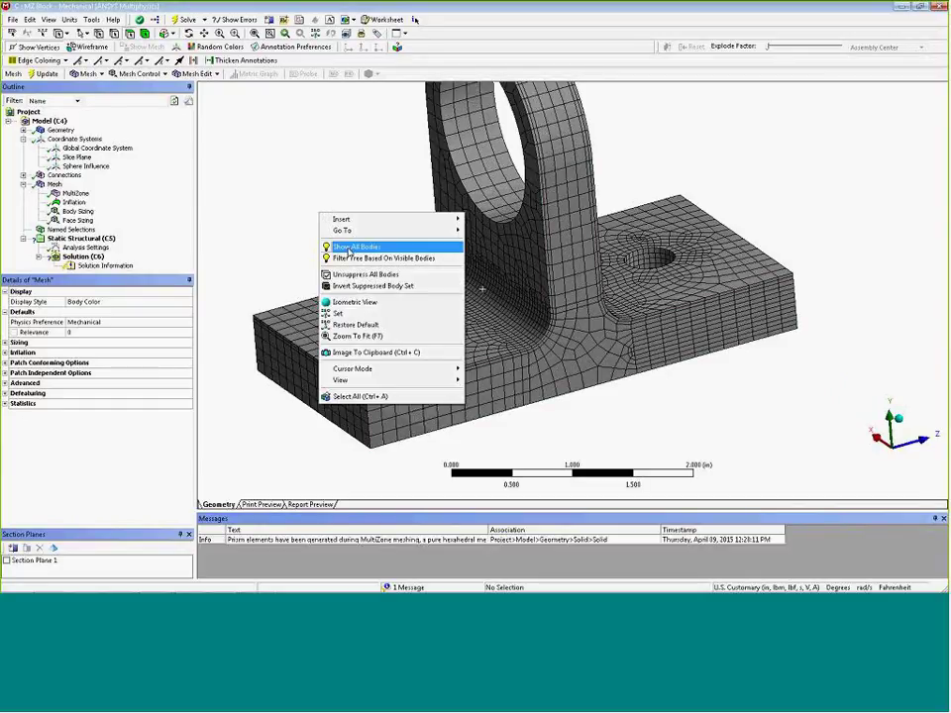
click(348, 246)
middle_drag(344, 259, 396, 297)
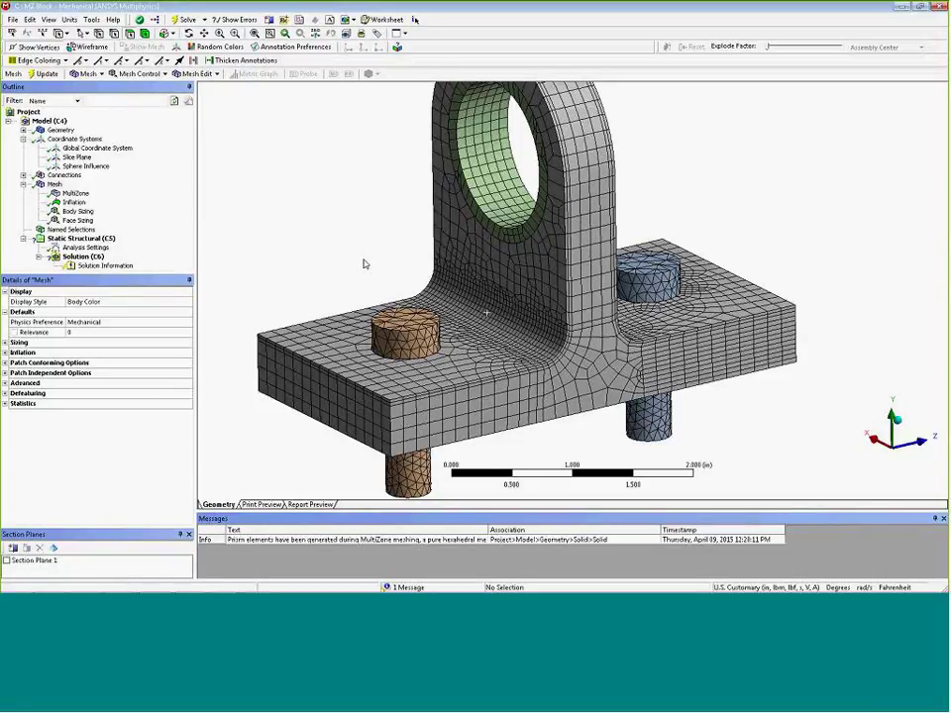
Step: Isolate the brown bolt by hiding all other bodies
click(426, 341)
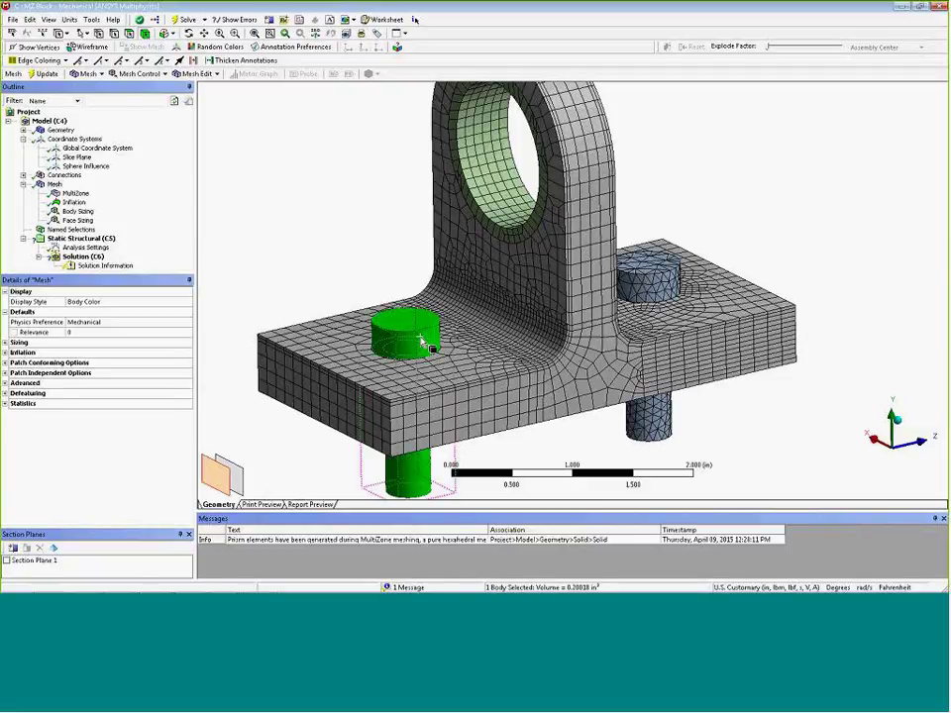
ctrl+middle_drag(436, 365, 483, 357)
right_click(342, 213)
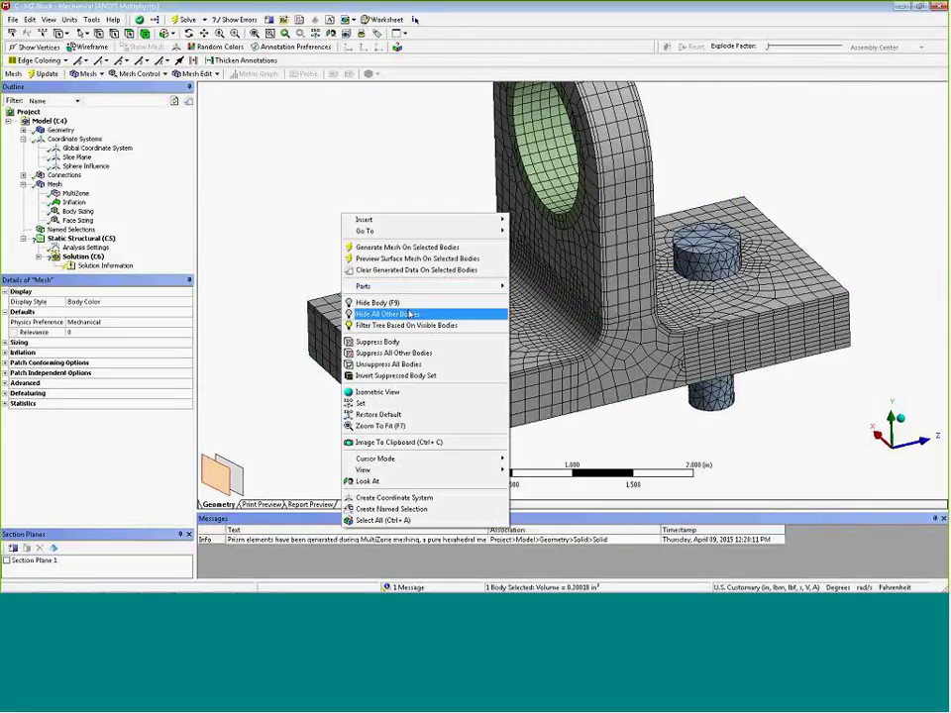
click(377, 314)
ctrl+middle_drag(442, 385, 404, 291)
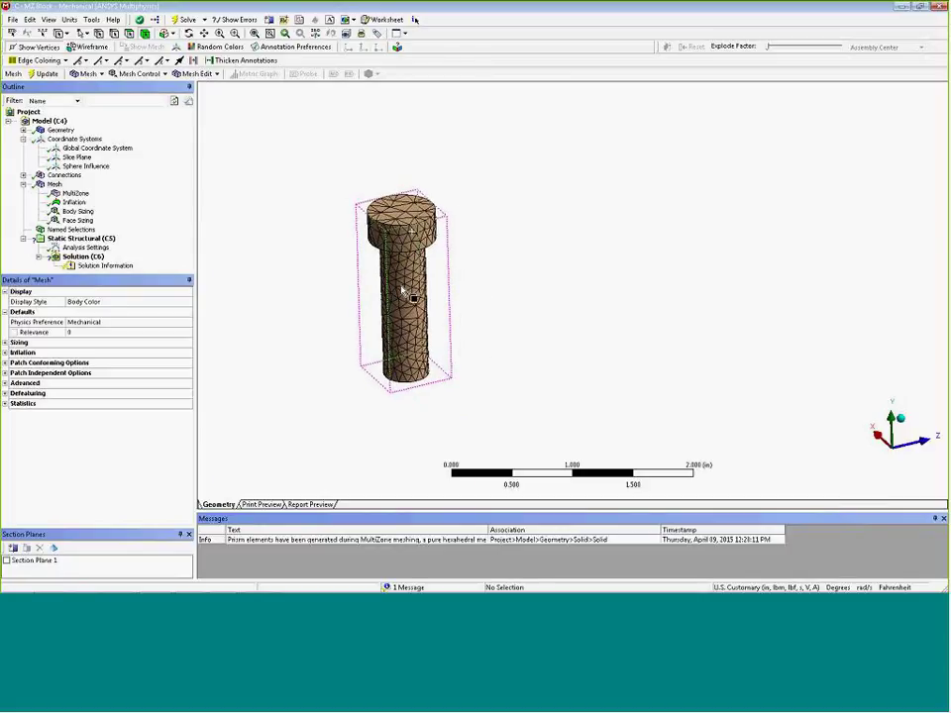
Step: Add a mesh method control to the isolated bolt and set its method to MultiZone
click(406, 287)
right_click(292, 201)
mouse_move(414, 207)
click(474, 207)
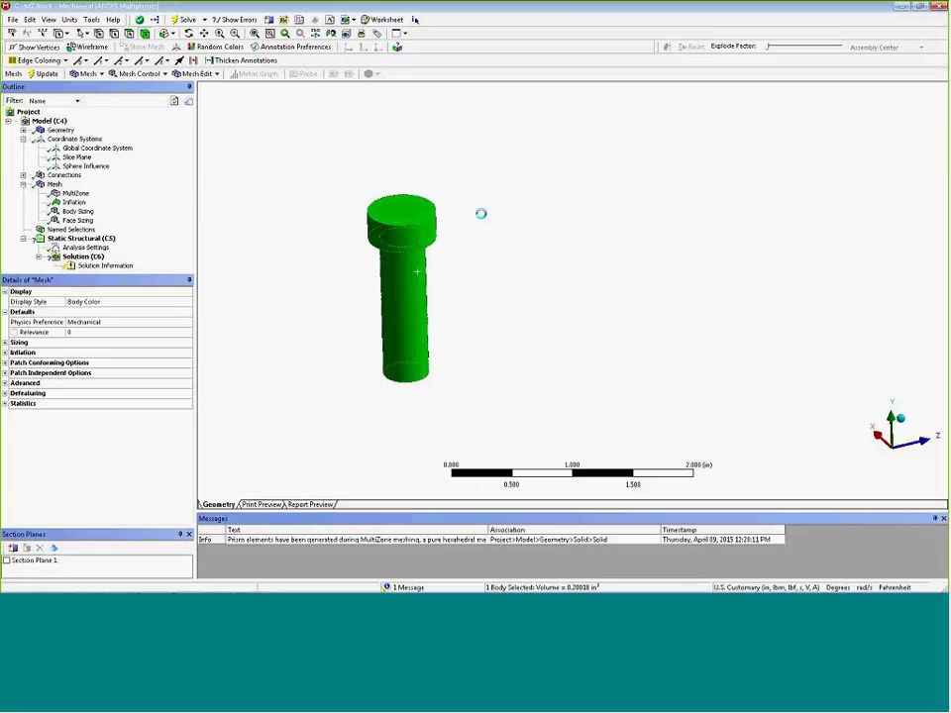
click(129, 342)
click(109, 390)
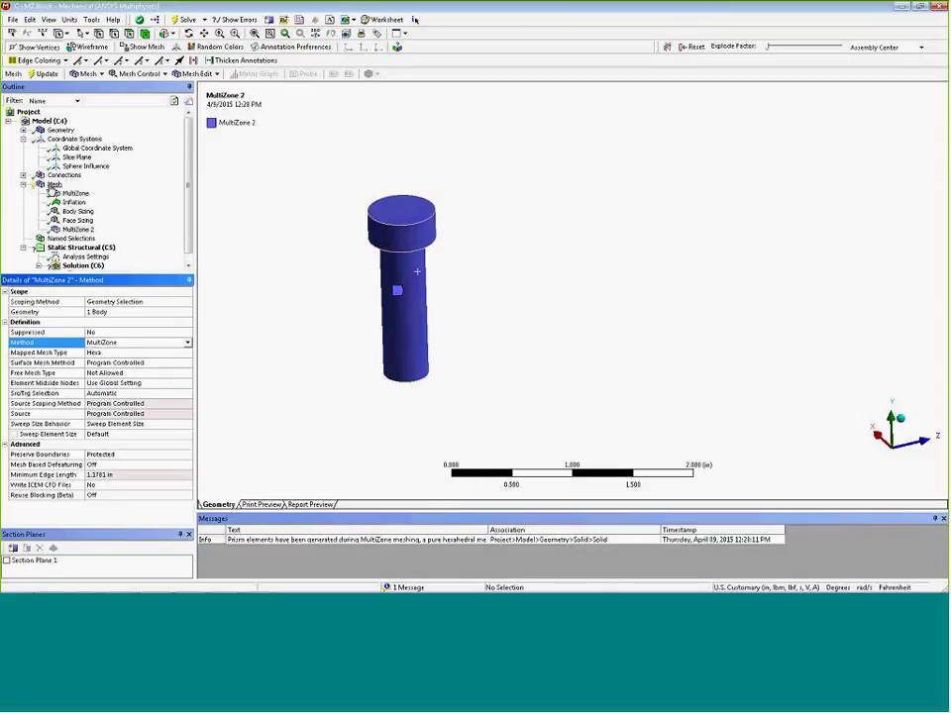
Step: Generate the mesh and view the MultiZone elements on the bolt from above and below
right_click(52, 185)
click(91, 224)
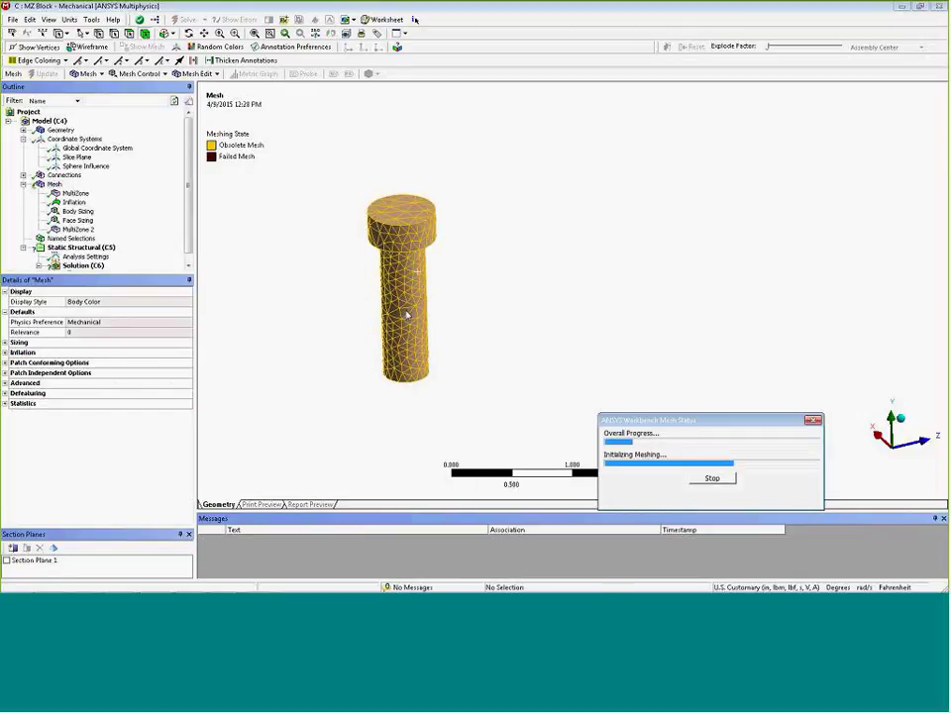
right_drag(346, 183, 507, 413)
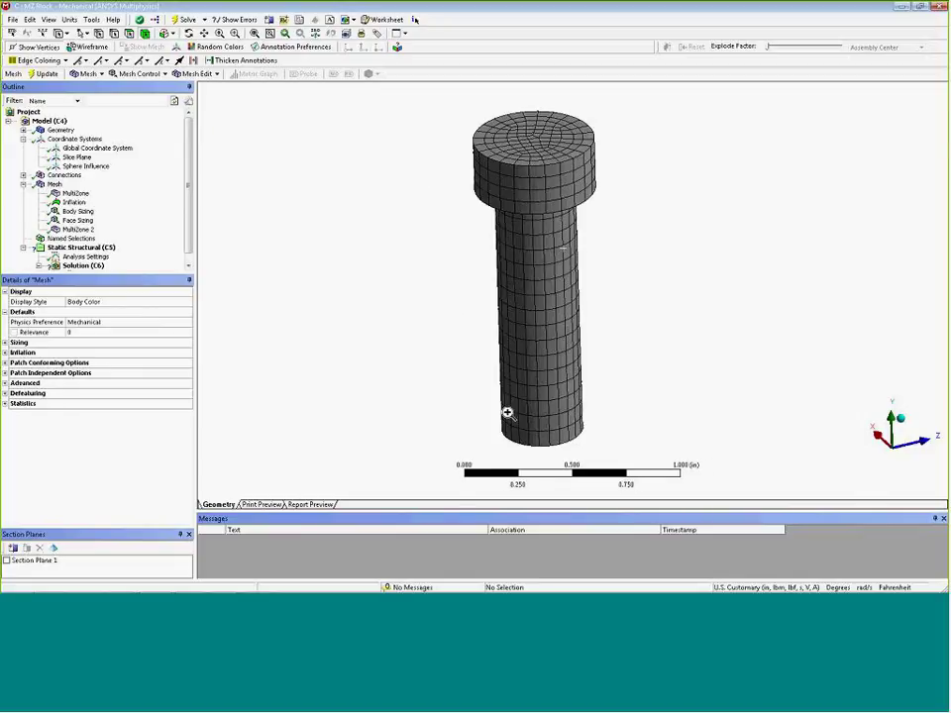
middle_drag(507, 416, 377, 248)
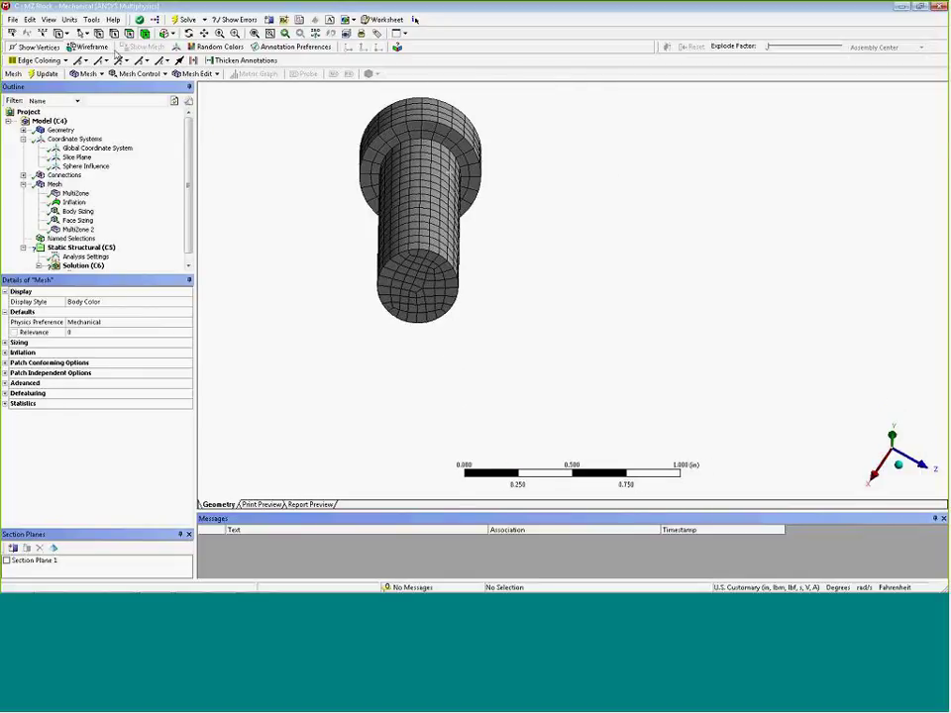
Step: Examine the bolt's element pattern on the shank's end face, the underside of the head and along the shank
click(412, 292)
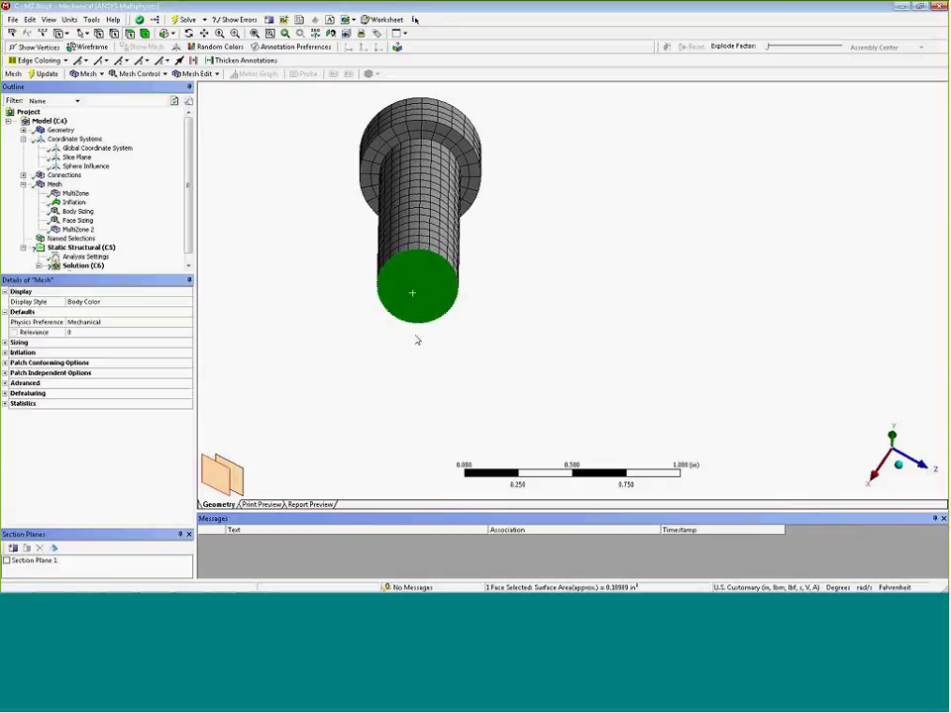
middle_drag(441, 152, 449, 257)
click(439, 403)
middle_drag(548, 257, 554, 371)
click(894, 445)
right_drag(496, 372, 654, 444)
ctrl+middle_drag(509, 329, 489, 345)
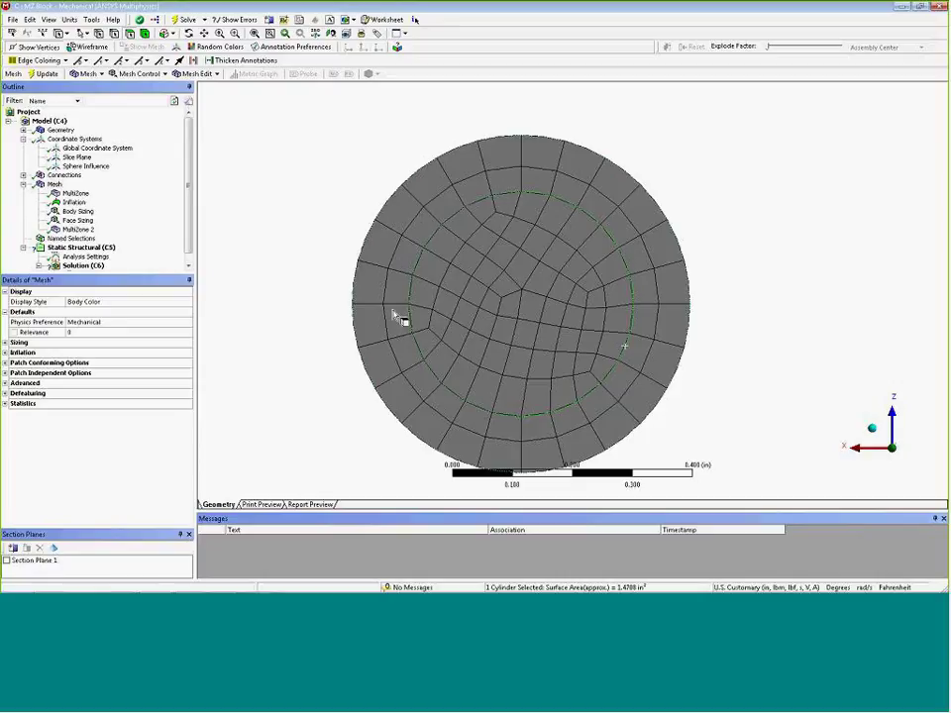
scroll(465, 271, down, 3)
middle_drag(528, 303, 462, 383)
click(628, 281)
scroll(628, 281, down, 5)
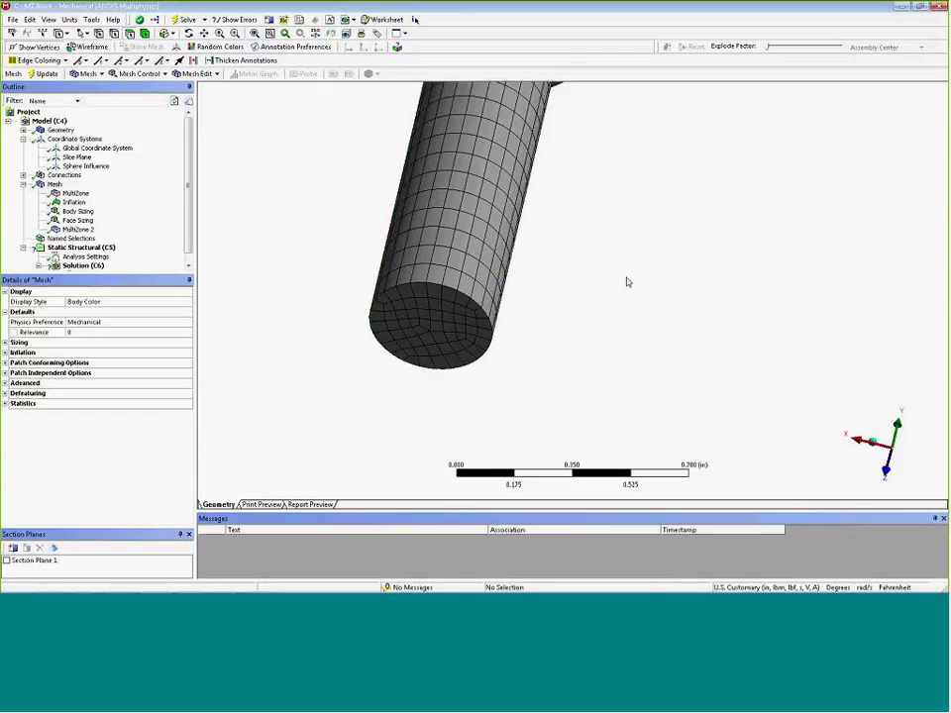
middle_drag(567, 357, 515, 255)
Step: Add inflation on the bolt's cylindrical shank face using First Layer Thickness, with a 2.5e-002 in first layer height and a maximum of 2 layers
click(492, 246)
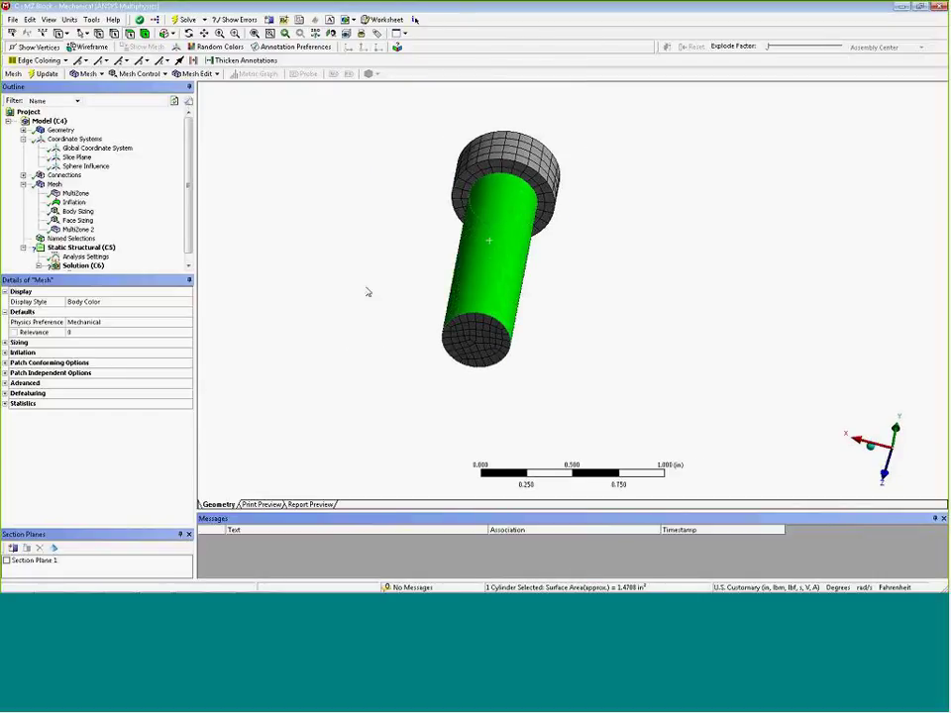
right_click(85, 229)
click(119, 252)
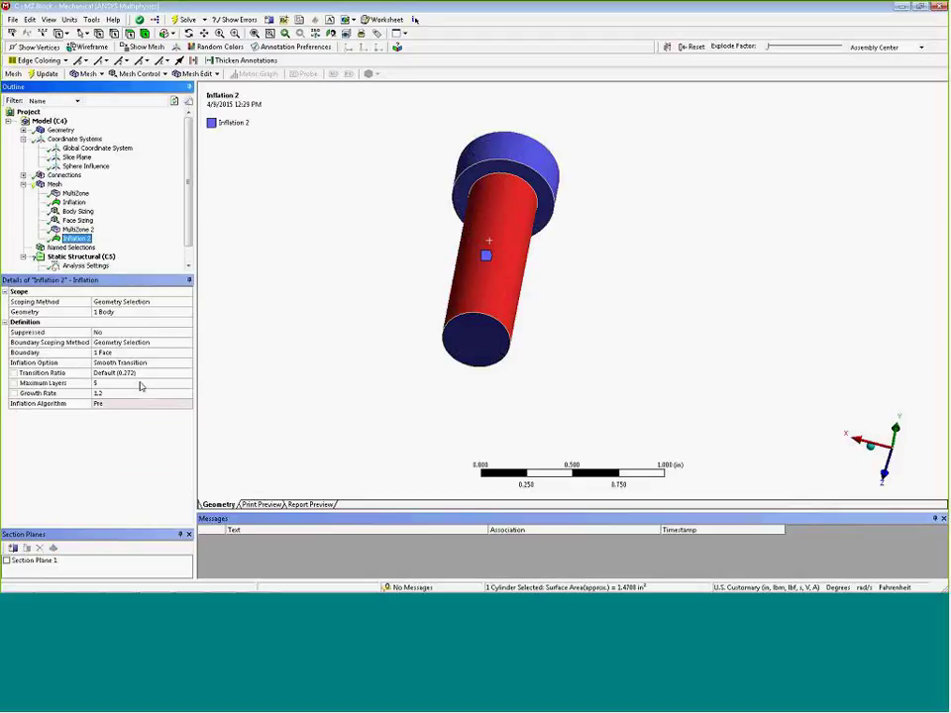
click(170, 363)
click(186, 363)
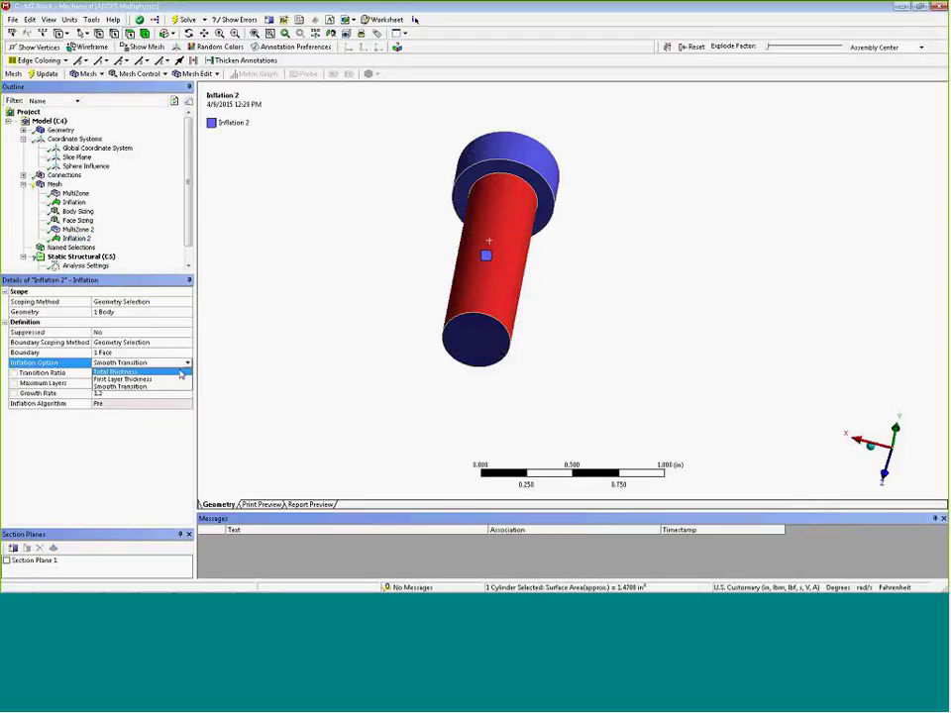
click(150, 383)
click(128, 375)
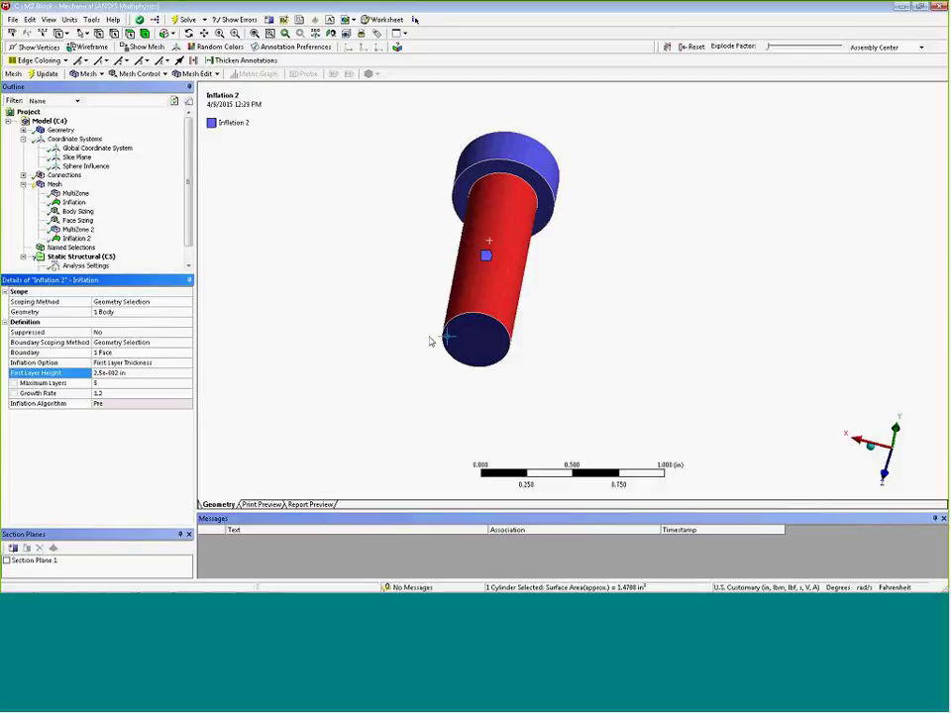
click(129, 386)
click(311, 370)
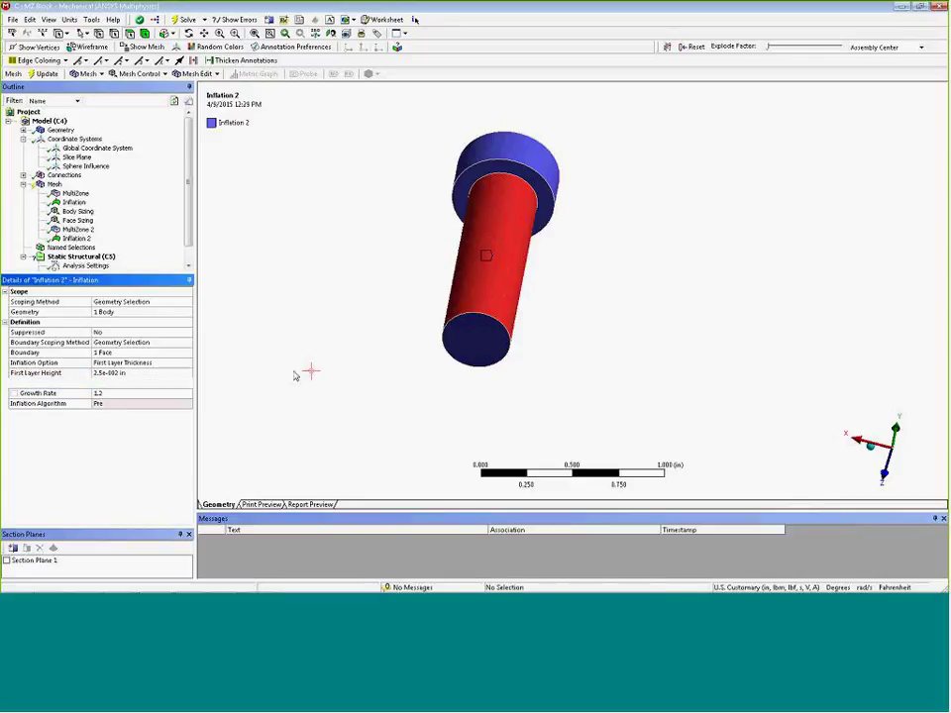
Step: Regenerate the mesh with the shank inflation and inspect the layers on the shank's end face
right_click(53, 185)
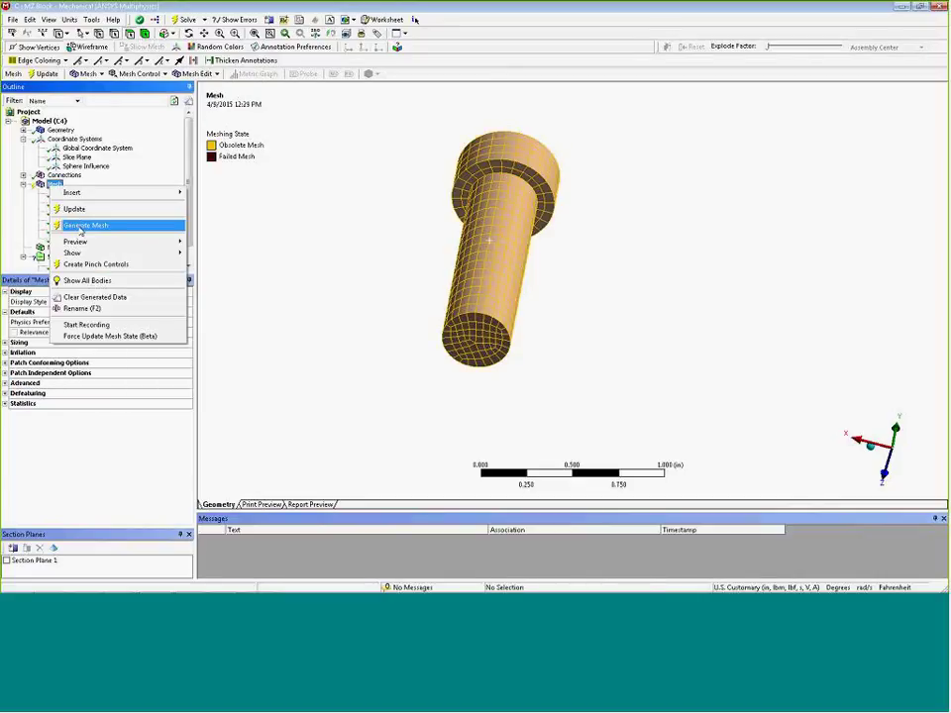
click(80, 226)
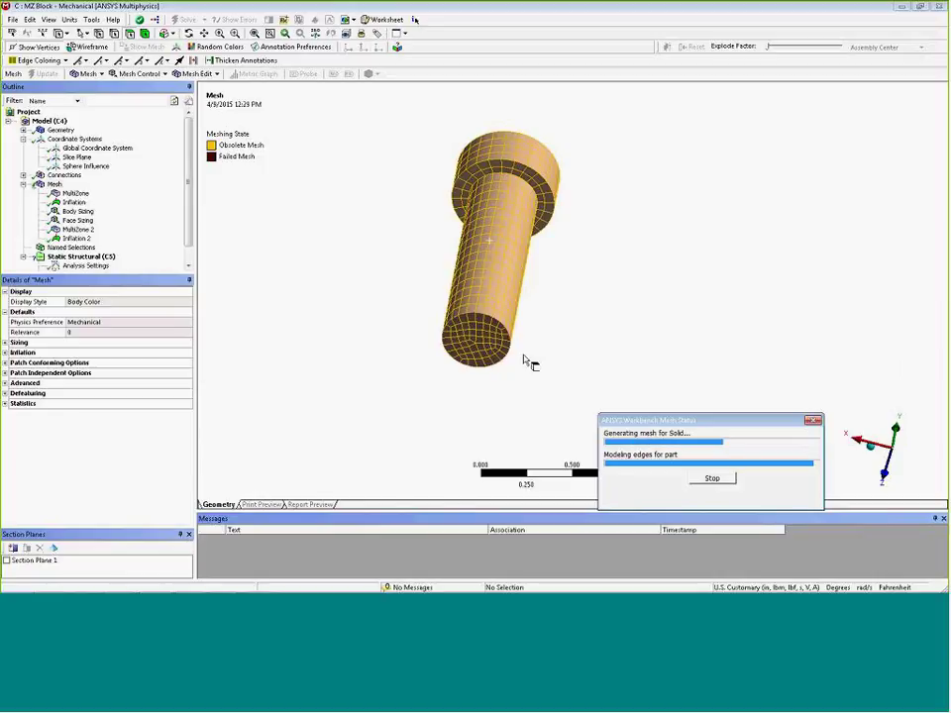
mouse_move(550, 338)
ctrl+middle_down()
mouse_move(527, 381)
mouse_move(556, 359)
ctrl+middle_up()
scroll(515, 401, up, 2)
ctrl+middle_drag(556, 180, 513, 345)
scroll(511, 339, up, 2)
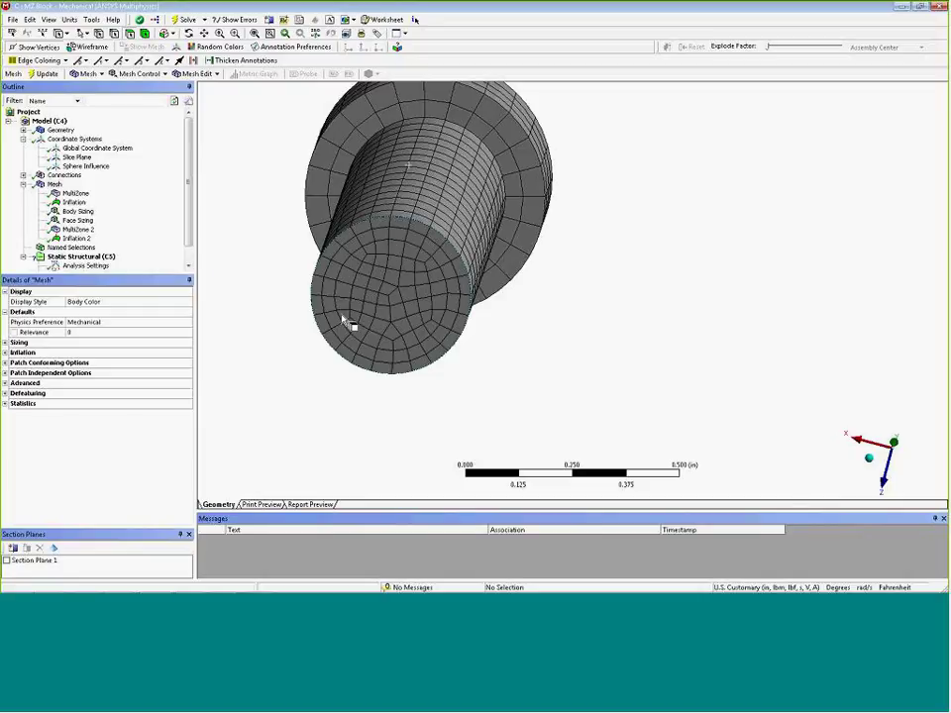
middle_drag(416, 314, 446, 387)
ctrl+middle_drag(491, 191, 490, 85)
shift+middle_drag(489, 258, 425, 269)
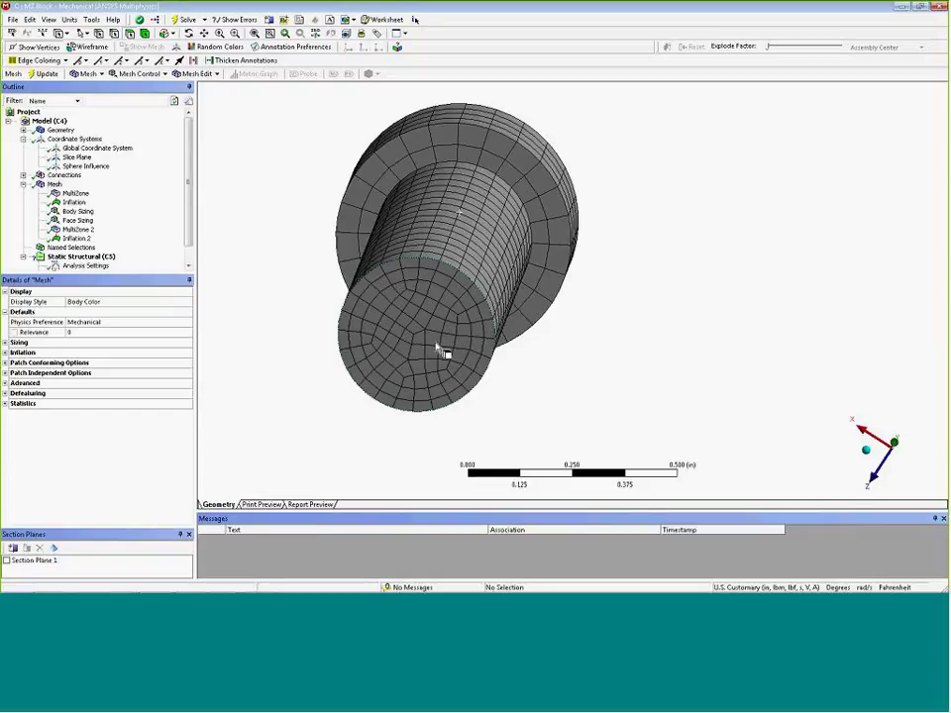
Step: Add a mapped Face Meshing control to the circular end face of the bolt shank
click(380, 322)
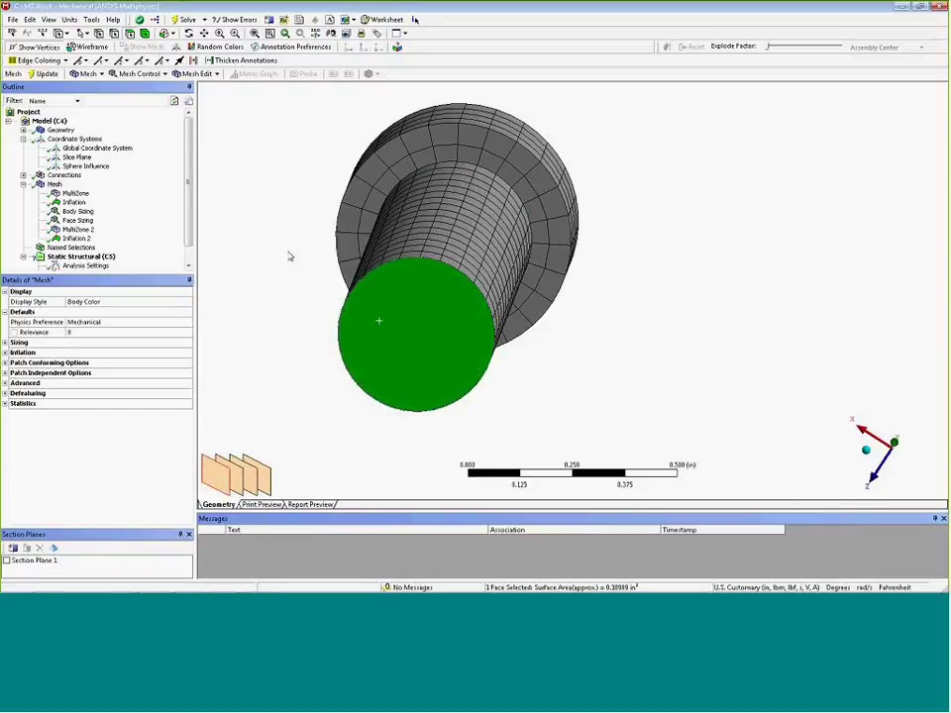
right_click(259, 217)
mouse_move(411, 219)
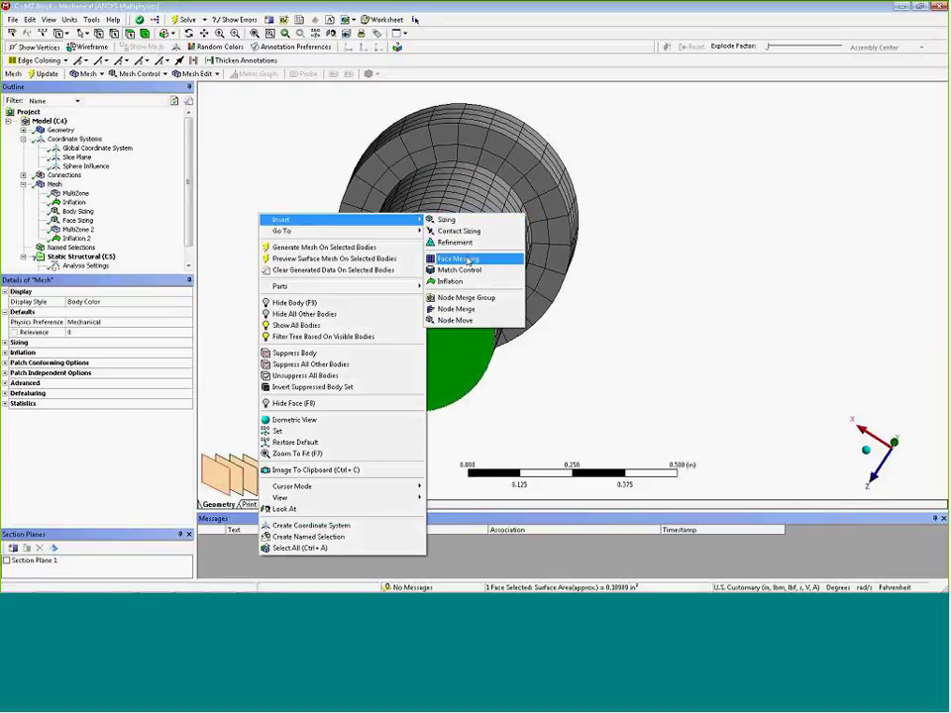
click(454, 258)
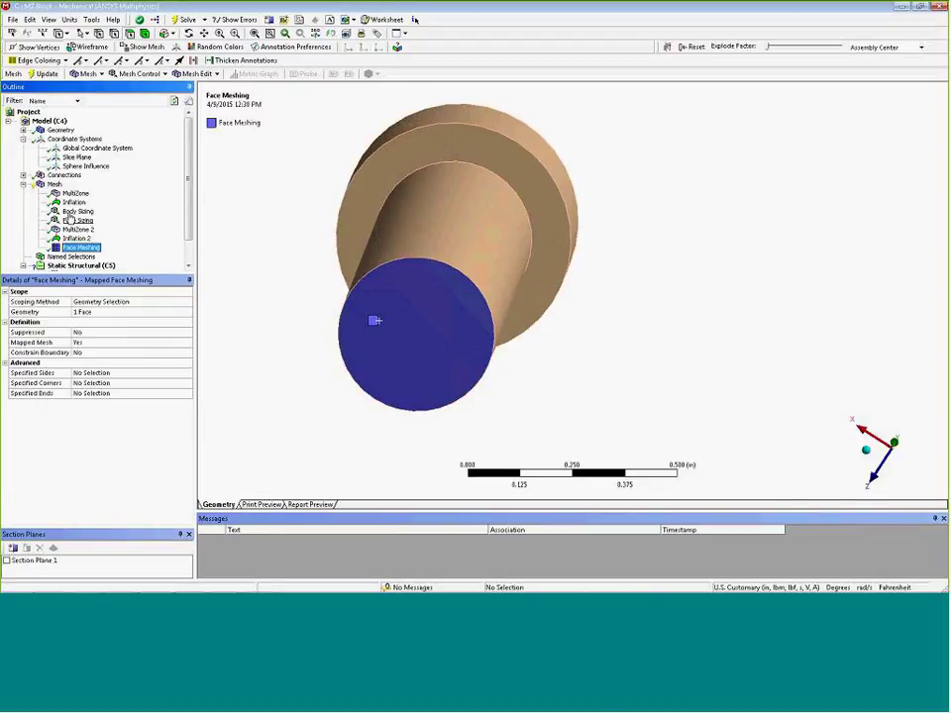
Step: Regenerate the mesh with the face meshing control and inspect the mapped pattern on the shank's end face
right_click(54, 184)
click(80, 205)
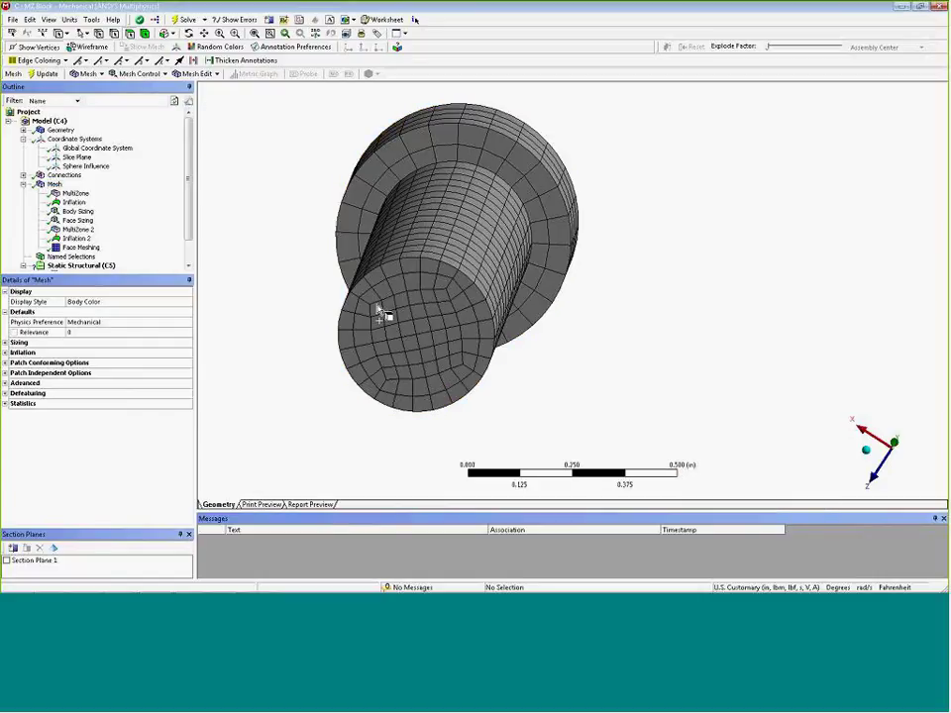
right_drag(312, 240, 542, 439)
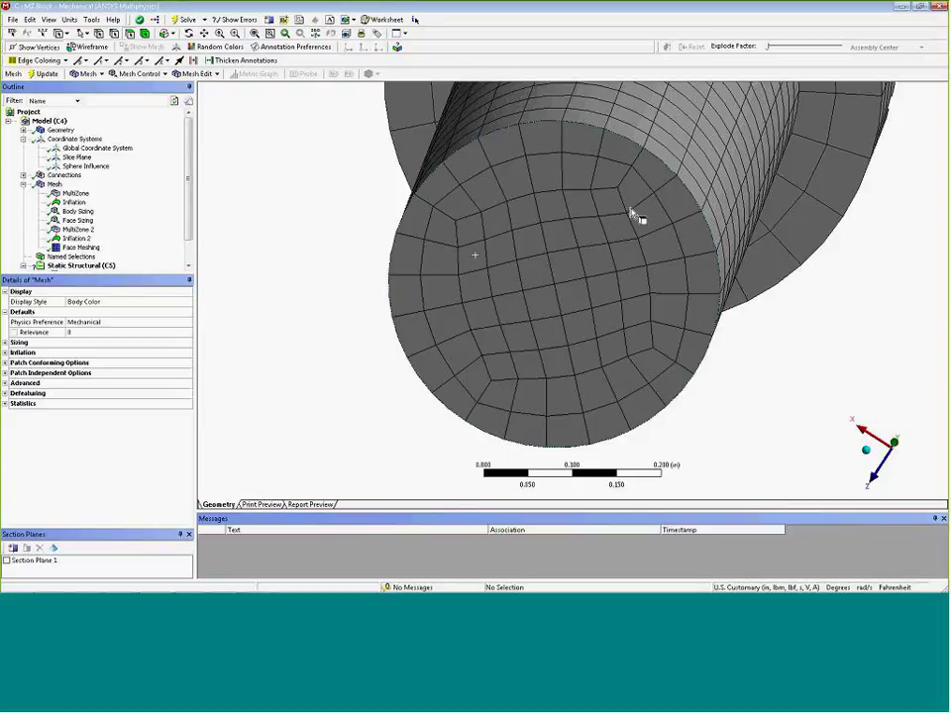
ctrl+middle_drag(586, 280, 485, 323)
scroll(586, 279, down, 3)
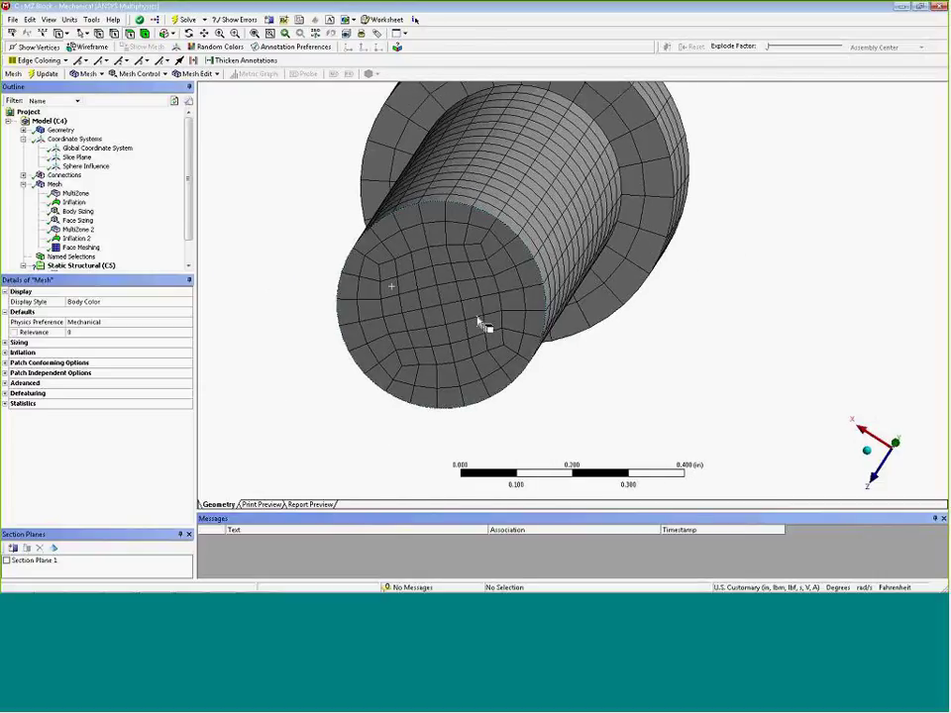
Step: Change the maximum number of layers in the bolt shank's inflation control
click(77, 239)
click(128, 382)
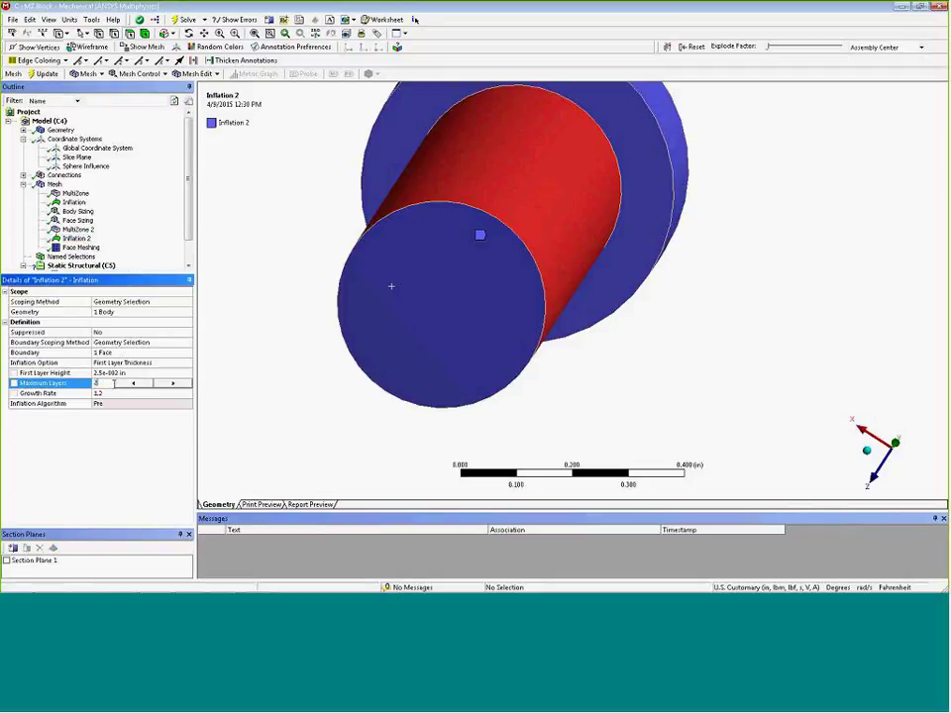
click(250, 384)
Step: Select all four circular edges of the bolt and add an edge sizing control to them
click(54, 186)
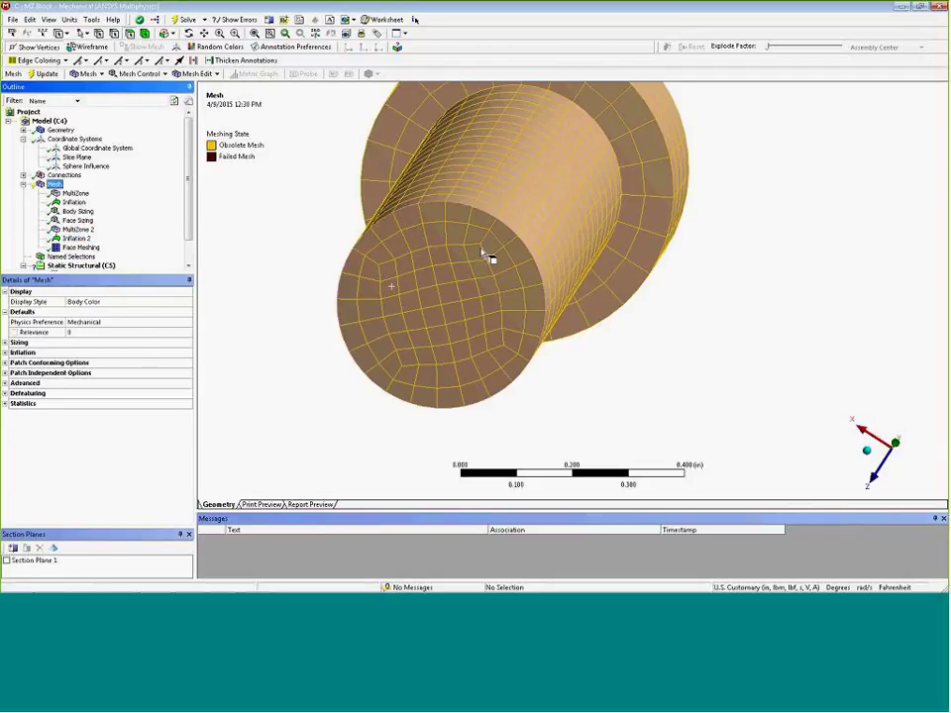
middle_drag(478, 269, 418, 277)
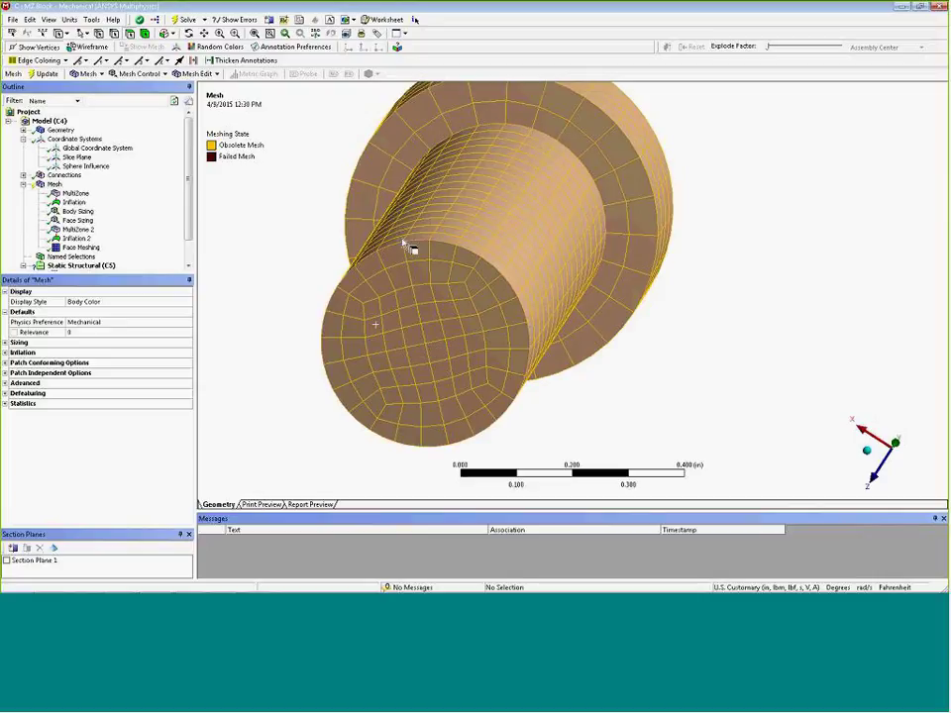
ctrl+middle_drag(456, 315, 433, 344)
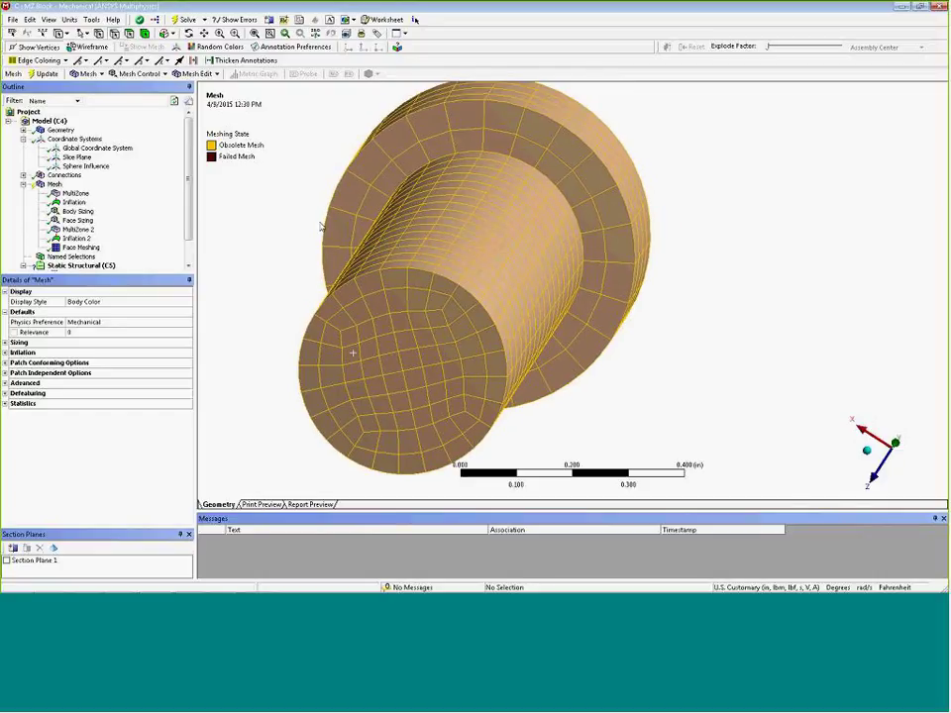
key(ctrl+a)
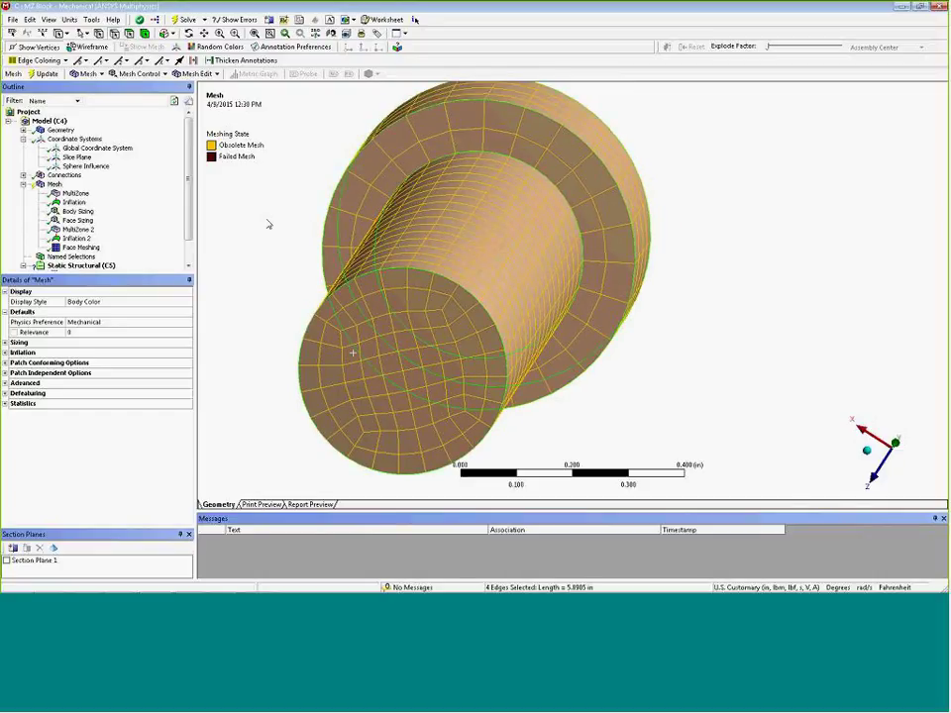
right_click(201, 164)
mouse_move(238, 171)
click(450, 195)
Step: Define the bolt's edge sizing by number of divisions, with 12 divisions and Hard behavior
double_click(119, 345)
click(139, 353)
click(139, 353)
text(12)
key(Return)
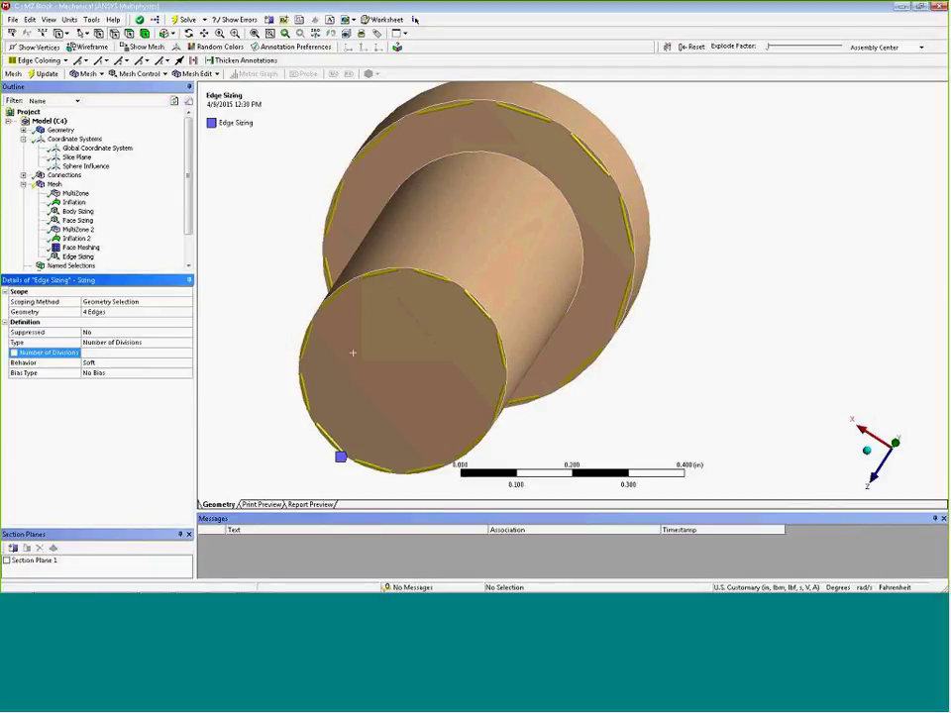
click(99, 364)
mouse_move(407, 308)
middle_down()
mouse_move(420, 303)
mouse_move(399, 303)
middle_up()
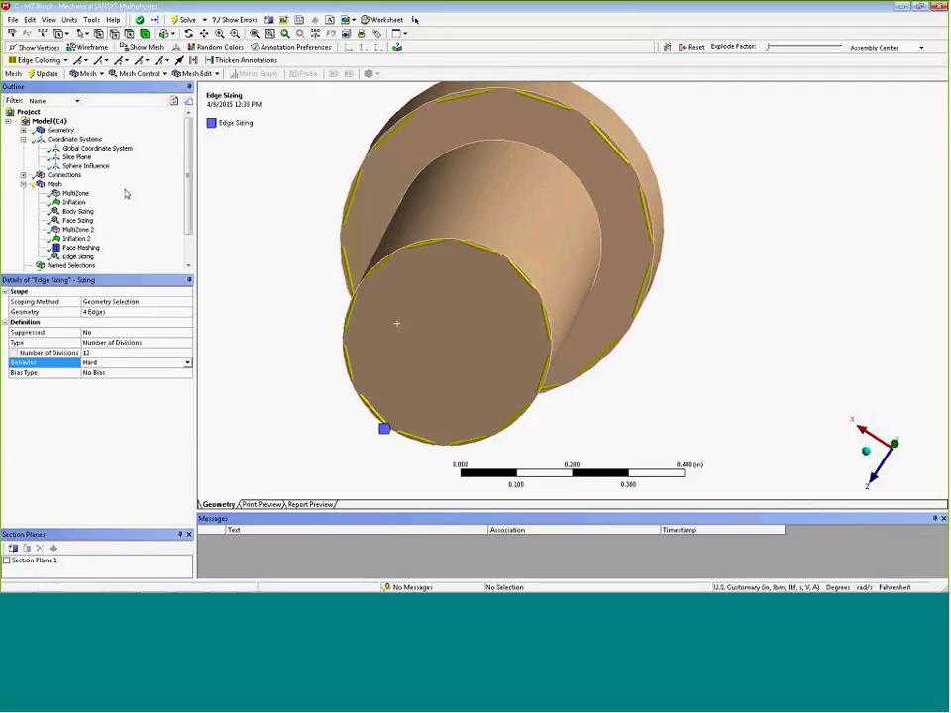
Step: Regenerate the mesh with the edge sizing and inspect the bolt's shank, end face and head
right_click(53, 184)
click(87, 222)
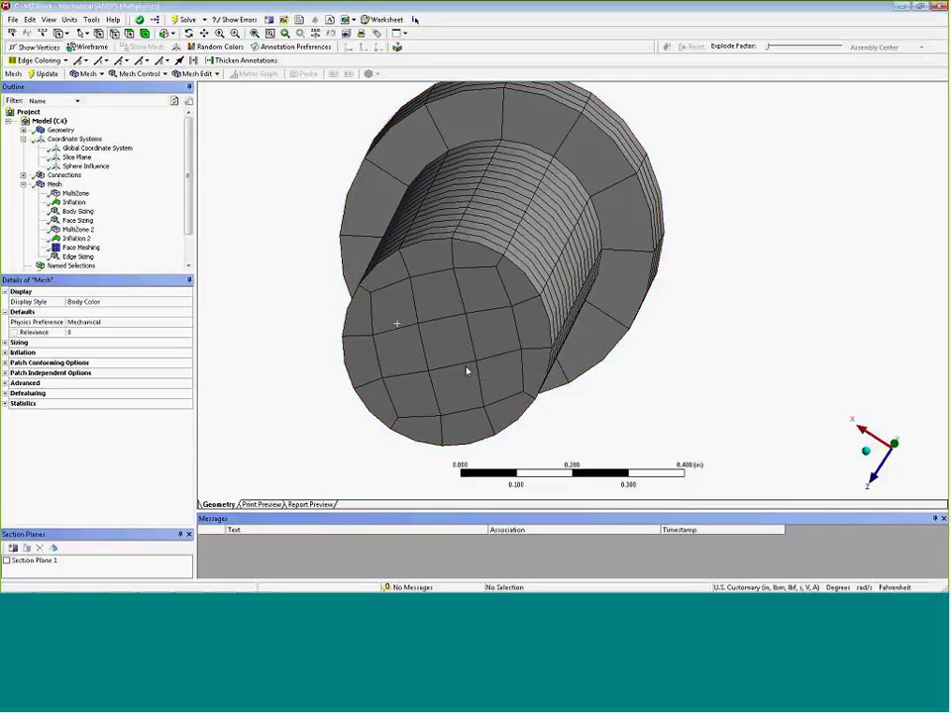
scroll(471, 362, down, 2)
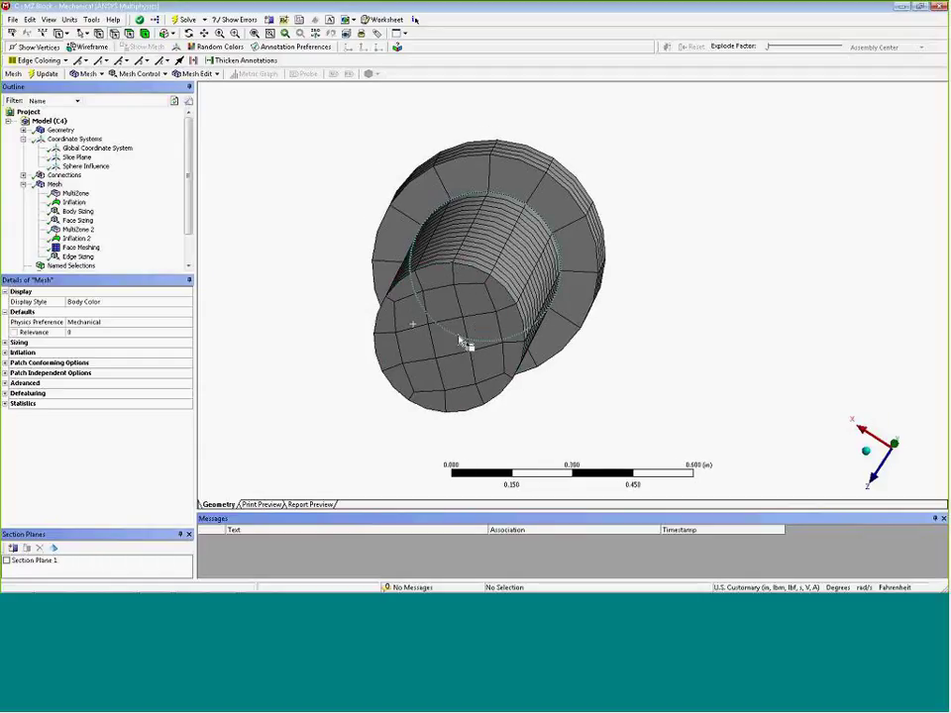
middle_drag(471, 328, 437, 316)
scroll(437, 315, down, 2)
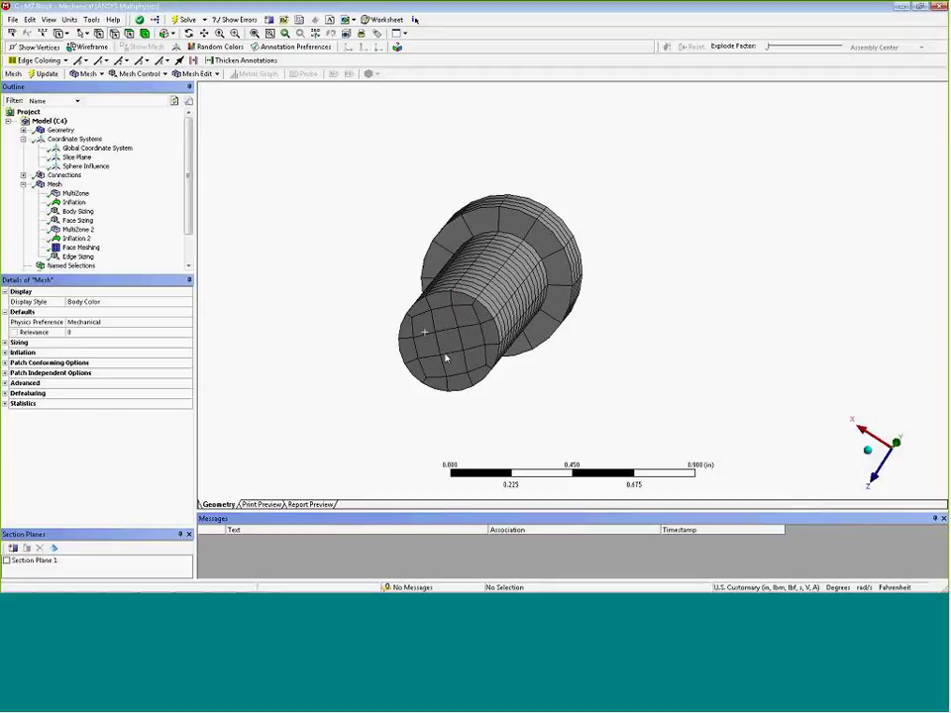
scroll(445, 359, down, 1)
Step: Show all bodies and view the meshed bracket assembly from the side where the bolts protrude
right_click(332, 277)
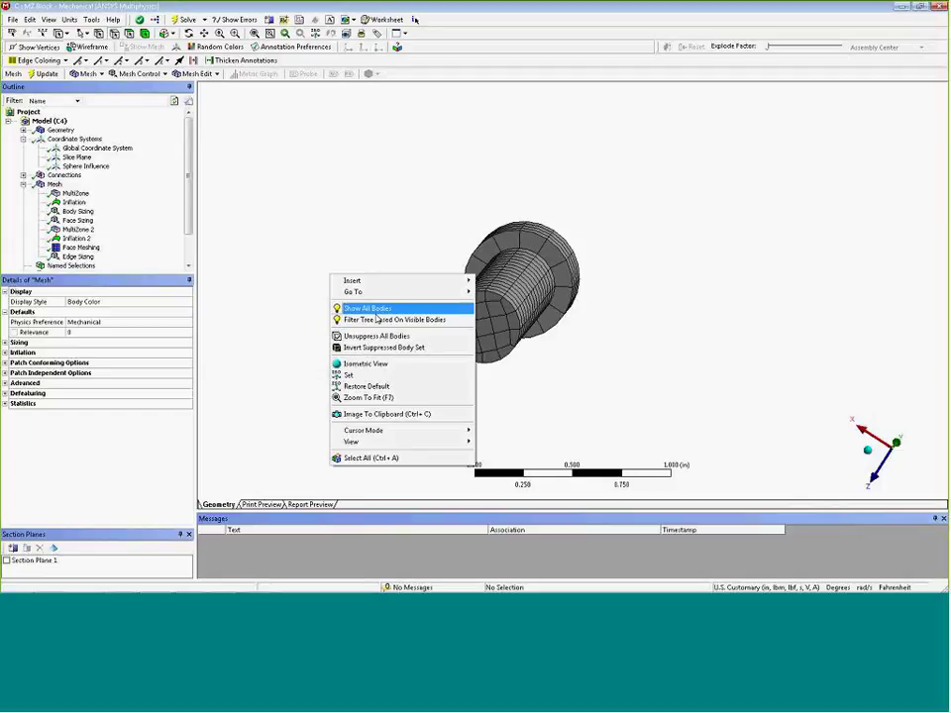
click(375, 311)
scroll(462, 340, down, 4)
middle_drag(491, 308, 337, 319)
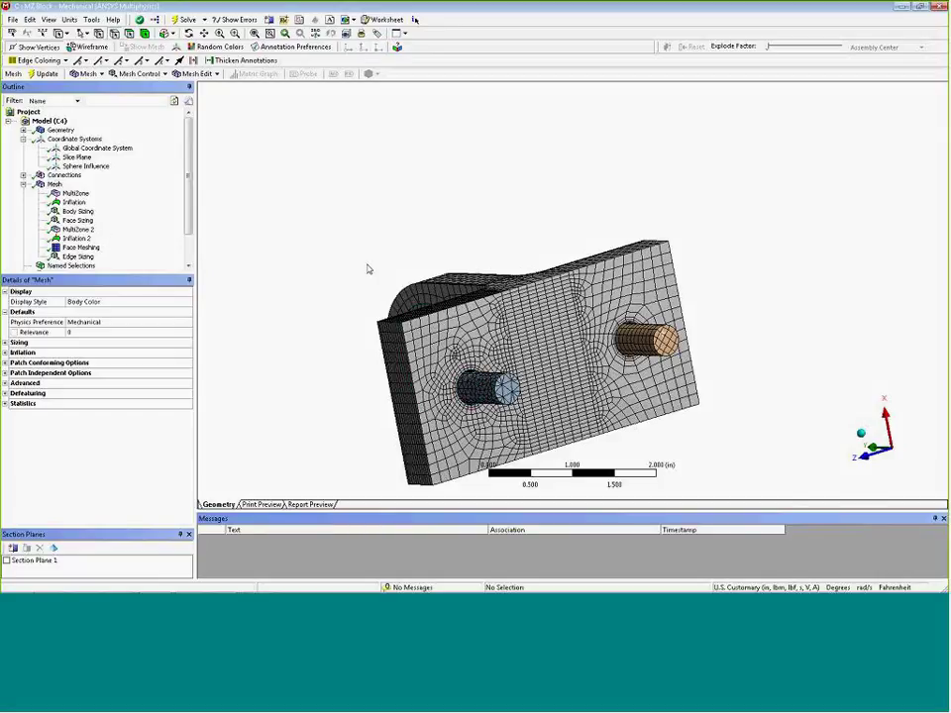
Step: Switch to the PowerPoint slide show of Adv_Meshing_Presentation_Web.pptx
mouse_move(258, 583)
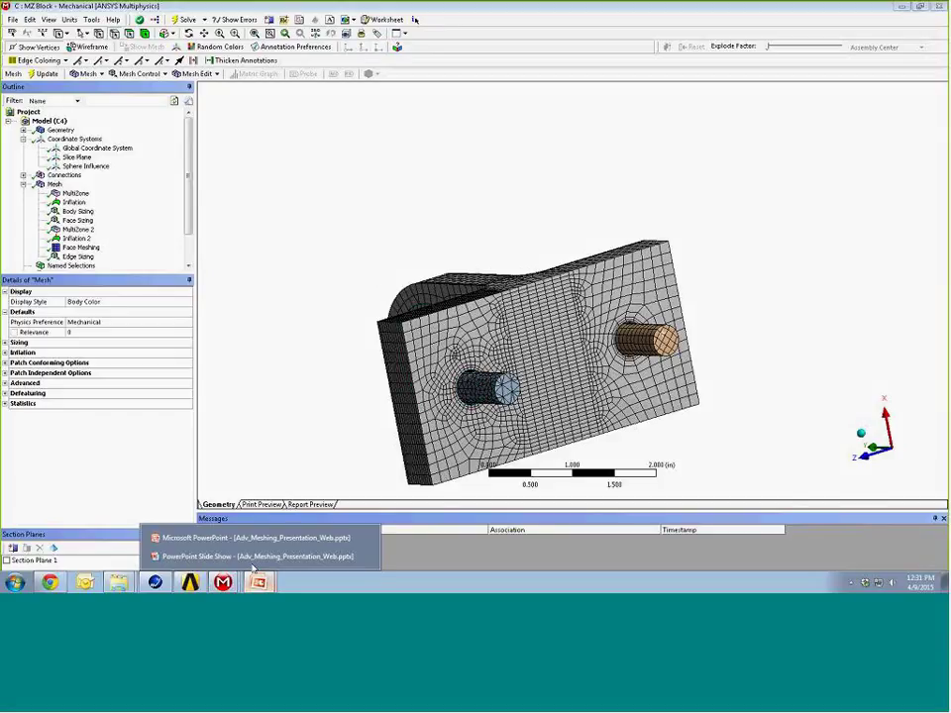
click(255, 560)
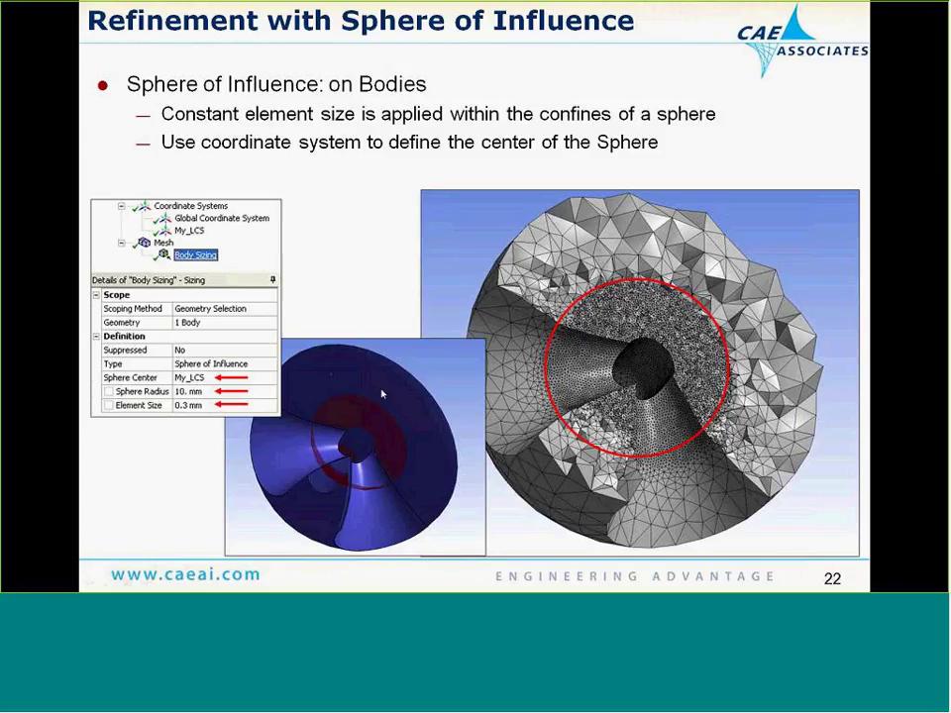